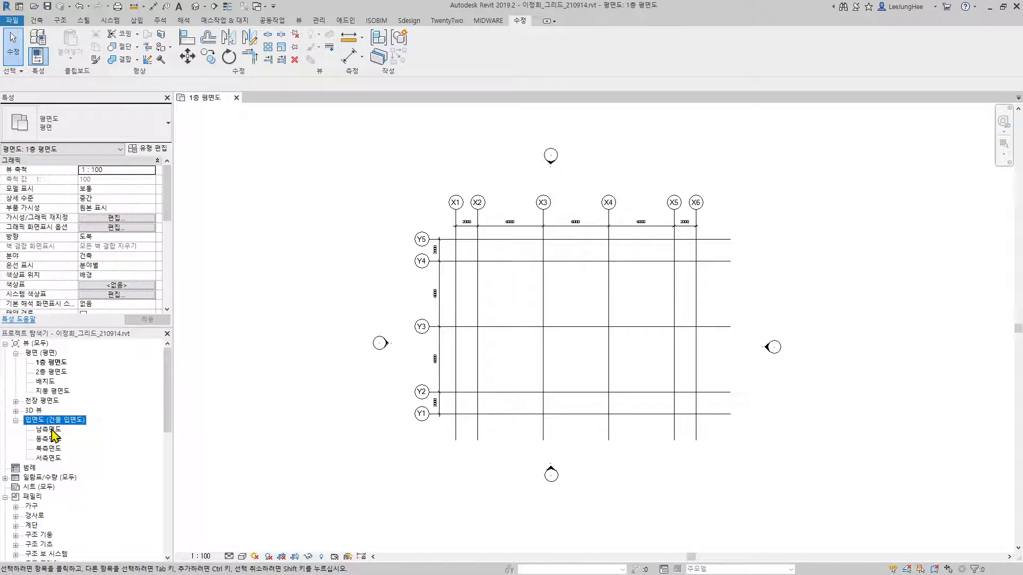
Step: Open the 남측면도 (south elevation) view showing the grids and existing levels
double_click(51, 431)
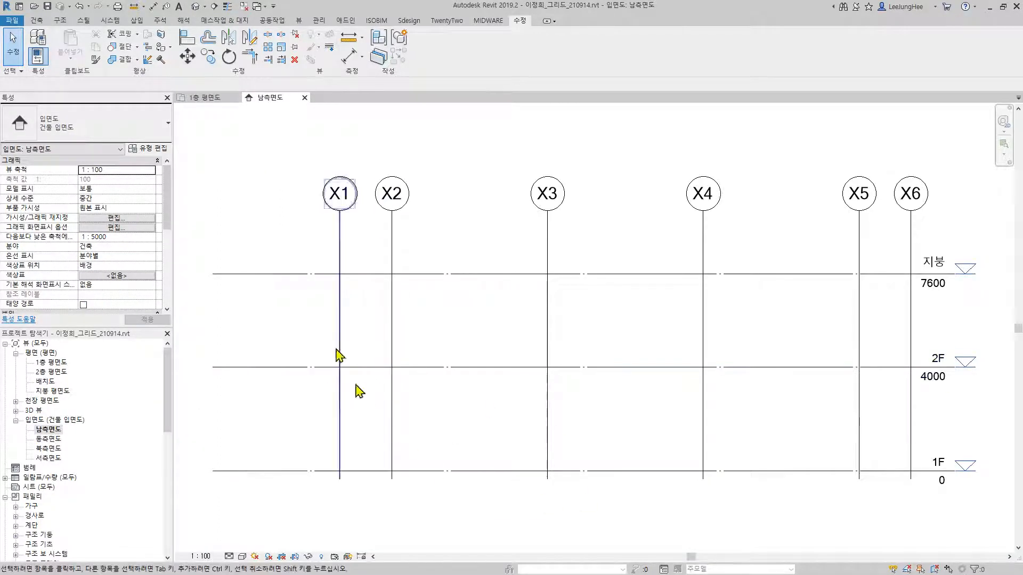
scroll(576, 413, "down", 3)
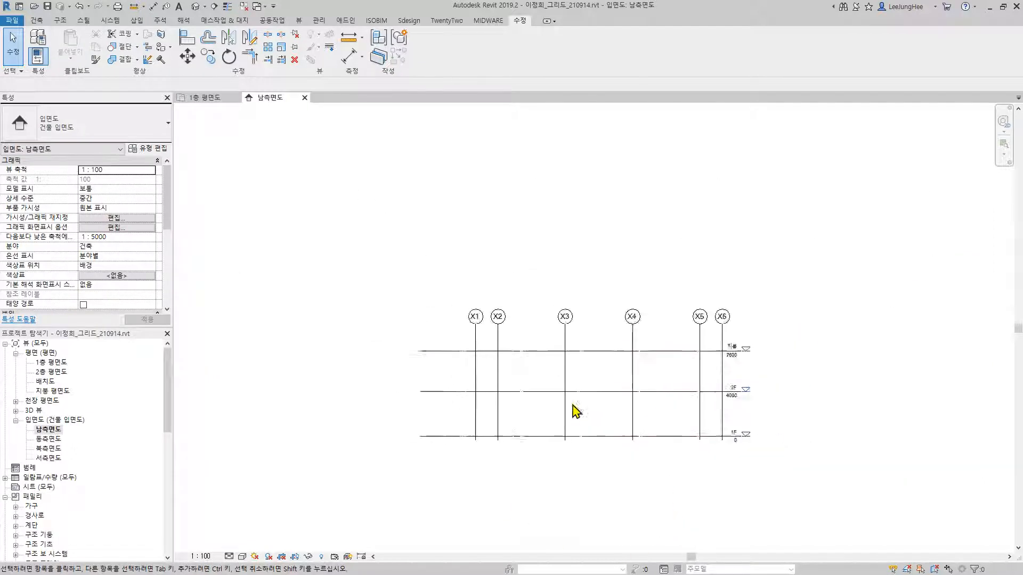
mouse_move(575, 414)
middle_mouse_down()
mouse_move(541, 379)
mouse_move(558, 377)
middle_mouse_up()
scroll(541, 378, "up", 1)
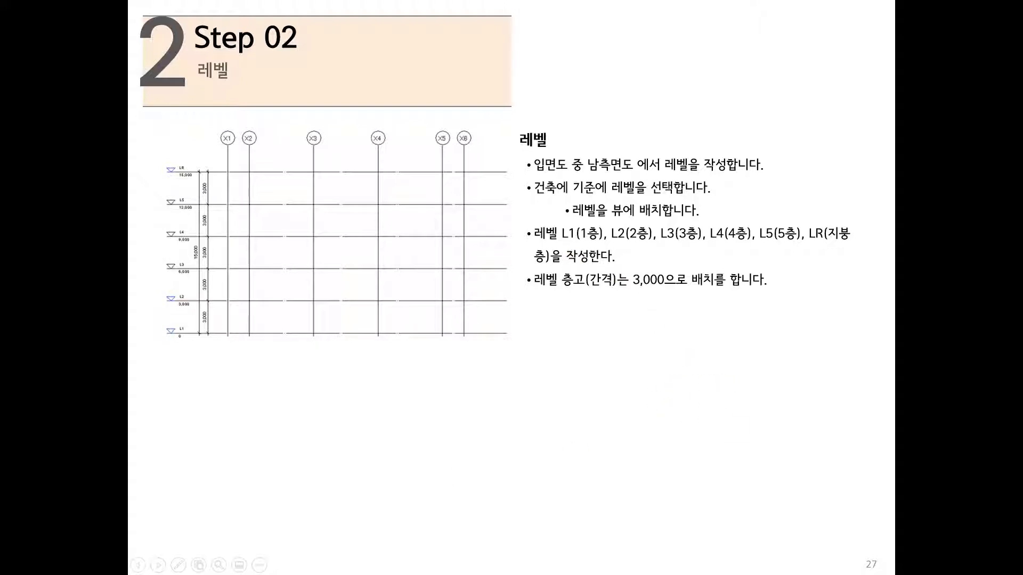
key("alt+Tab")
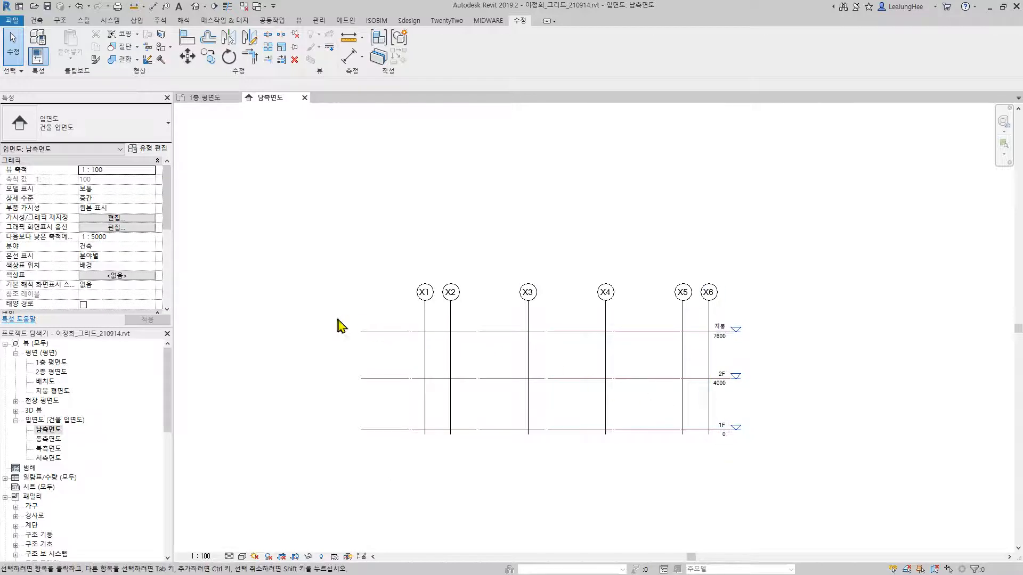
middle_click_drag(501, 389, 472, 379)
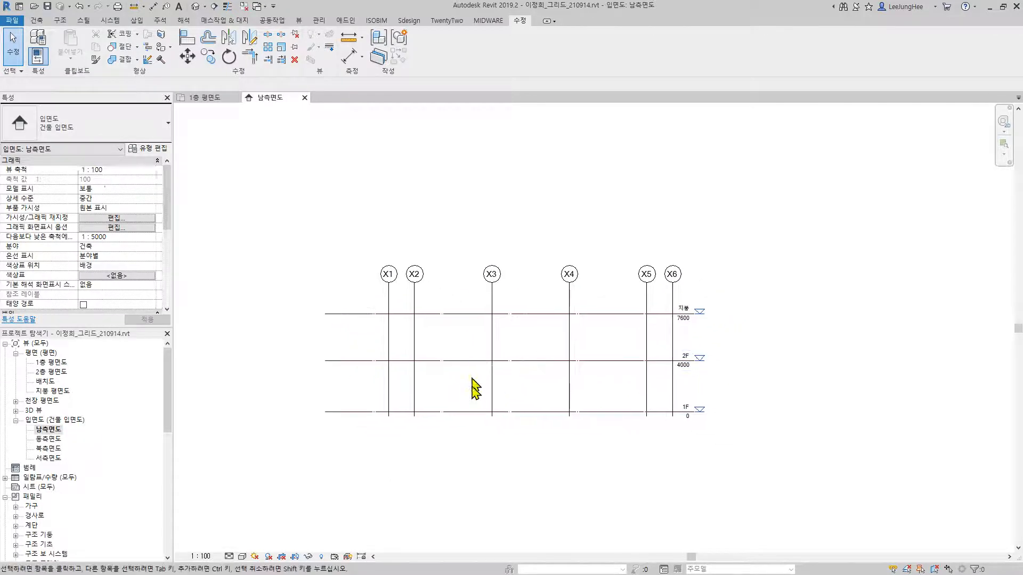
Step: Hide the 지붕 level's symbol at its X6 end and show it at its X1 end
left_click(533, 316)
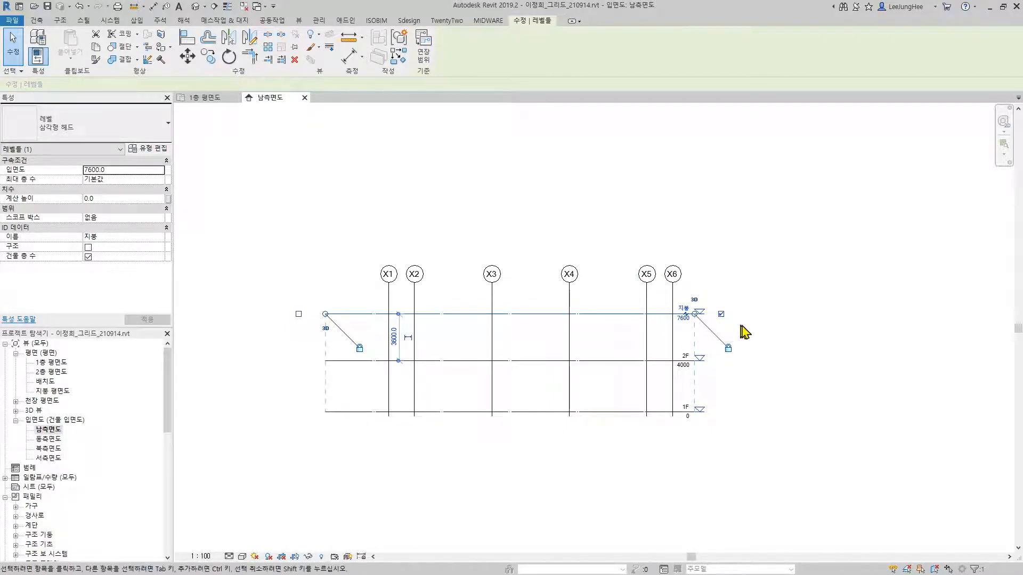
left_click(721, 315)
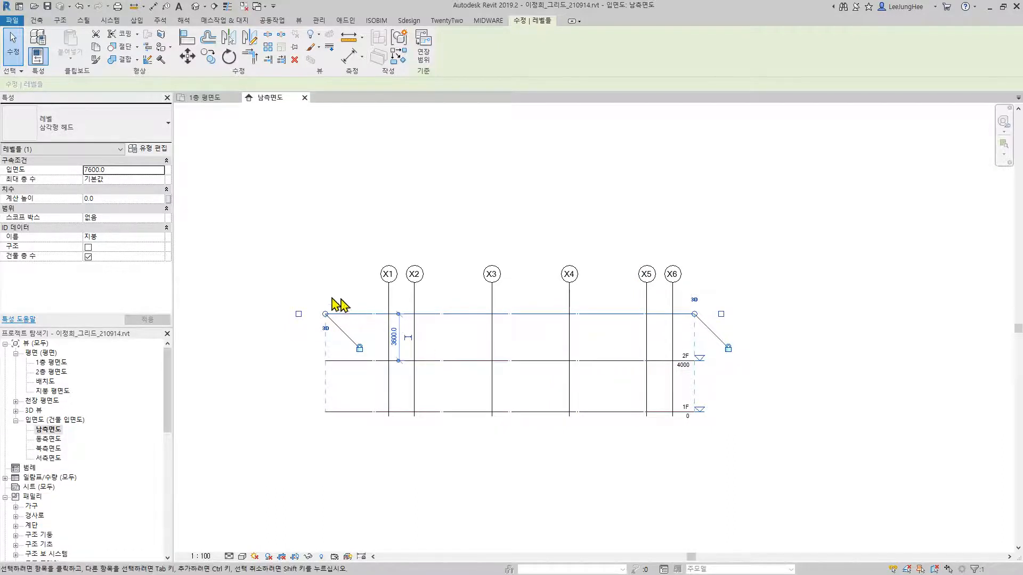
left_click(298, 314)
left_click(250, 364)
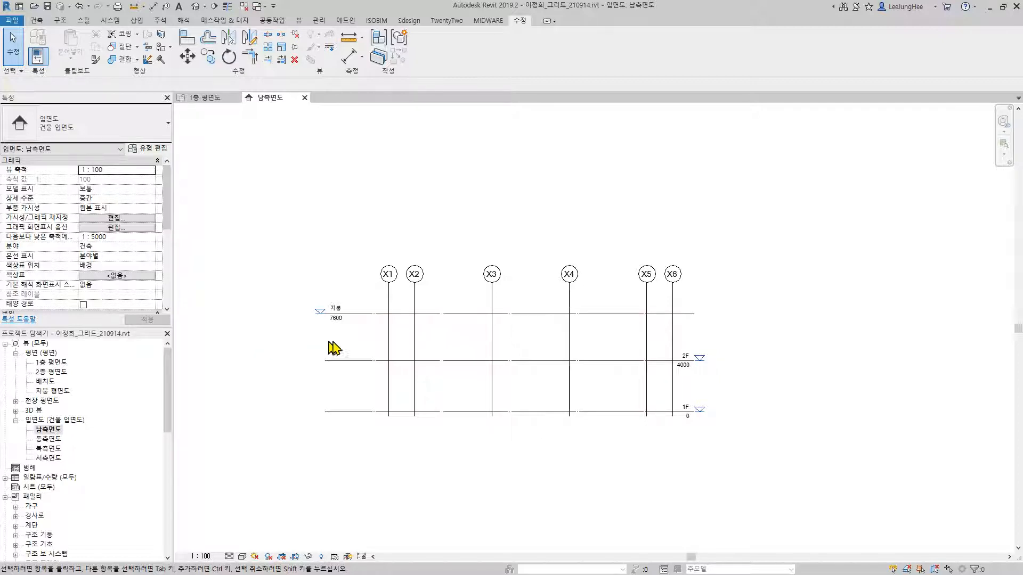
Step: Return the 지붕 level's symbol from its X1 end to its X6 end
left_click(442, 314)
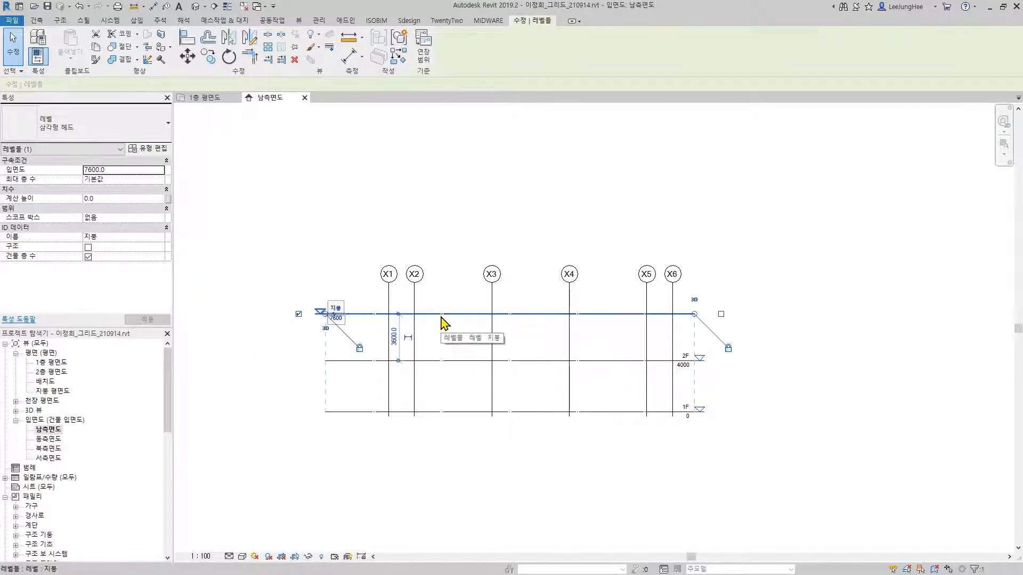
left_click(298, 315)
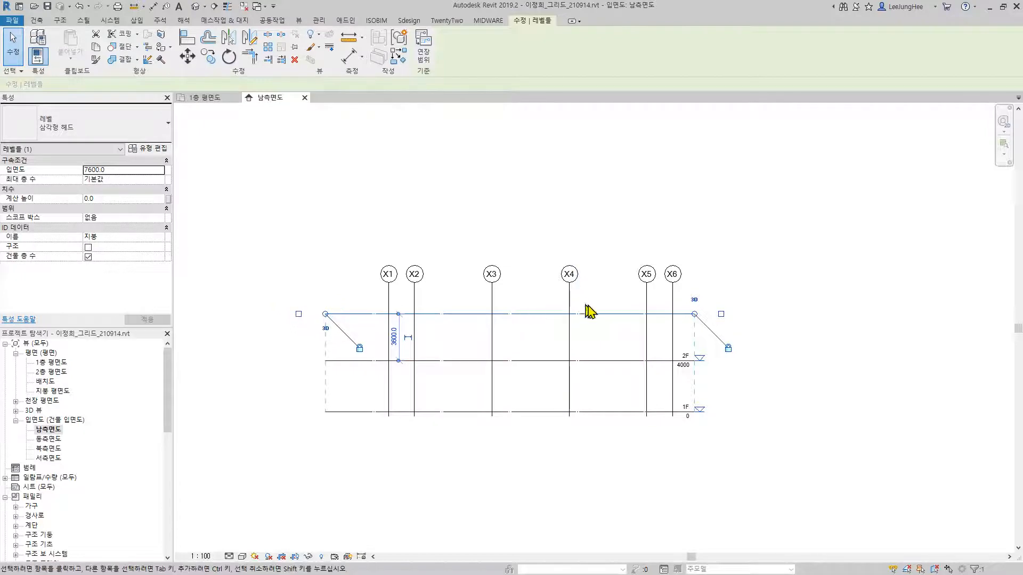
left_click(721, 314)
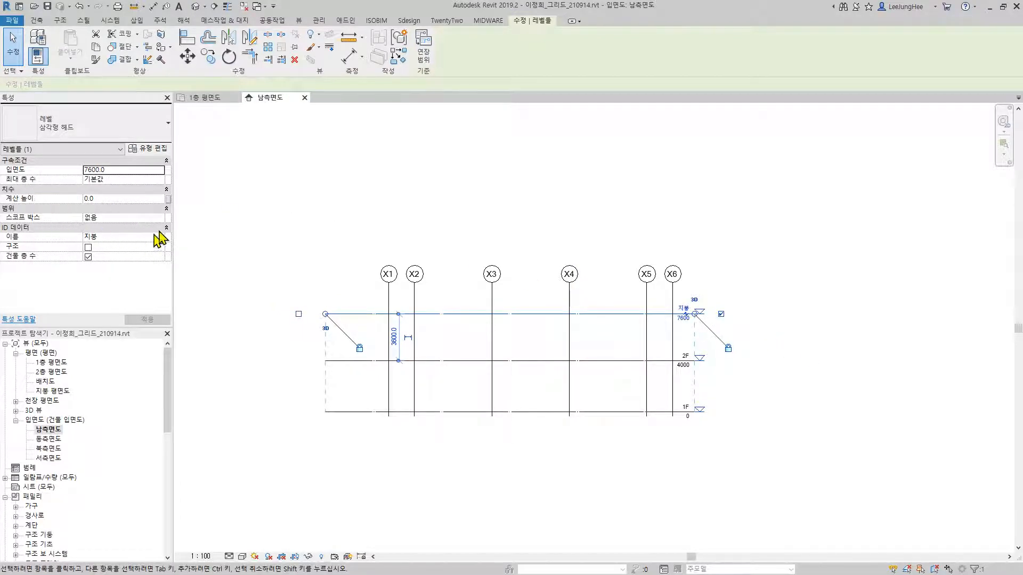
left_click(855, 295)
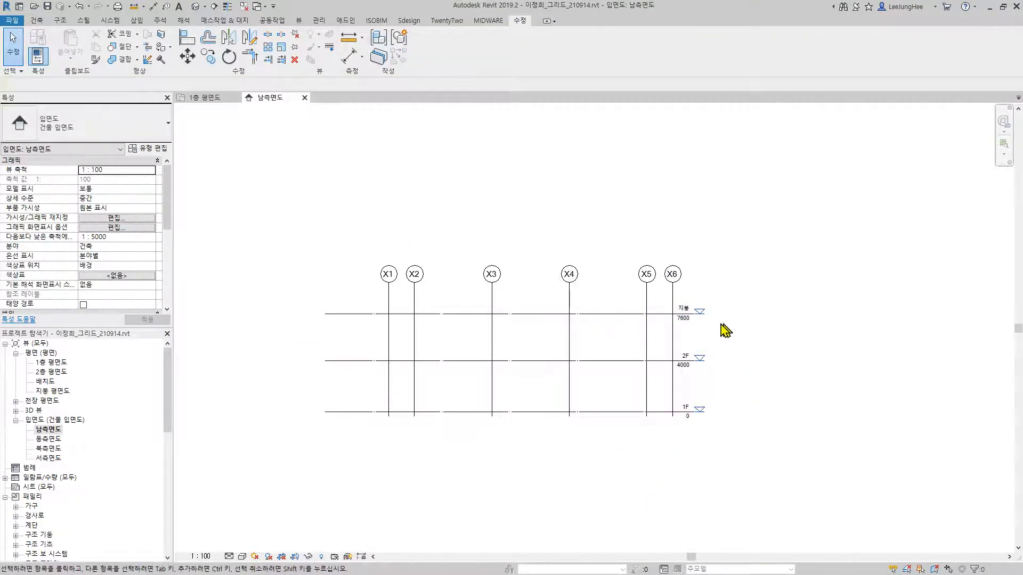
Step: Edit the 삼각형 헤드 level type to enable the end 1 default symbol and disable the end 2 default symbol
left_click(637, 315)
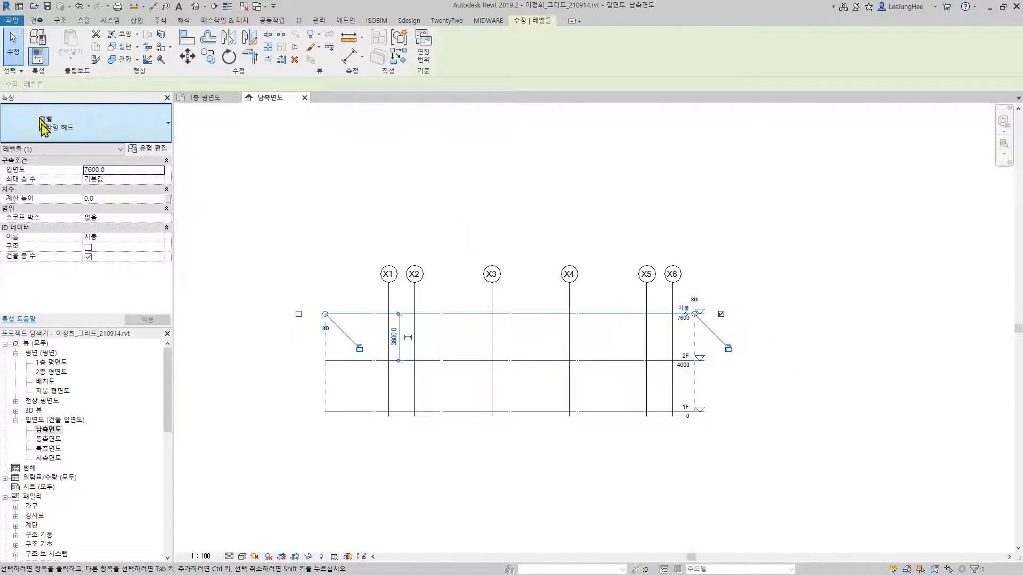
left_click(150, 152)
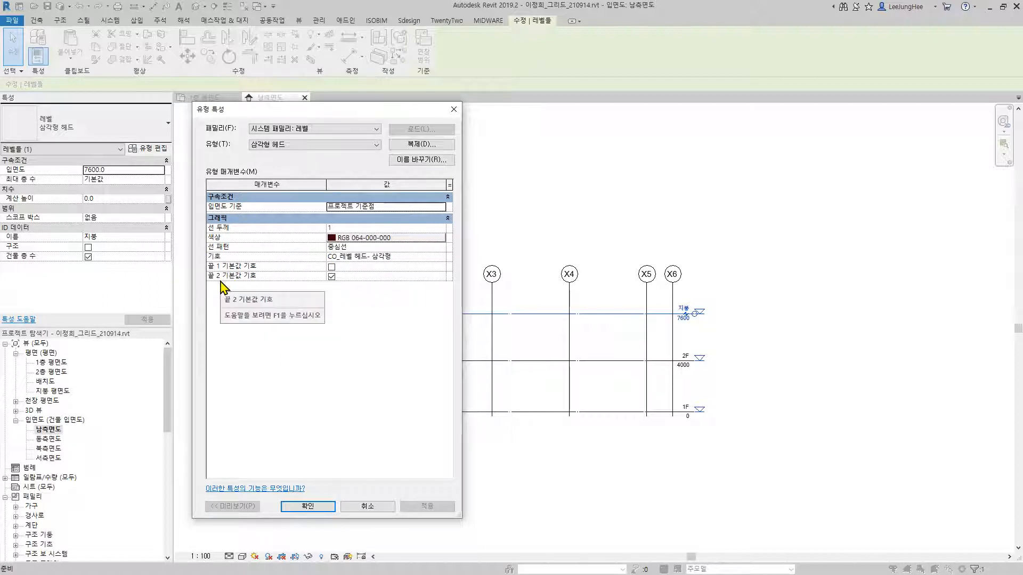
left_click(332, 266)
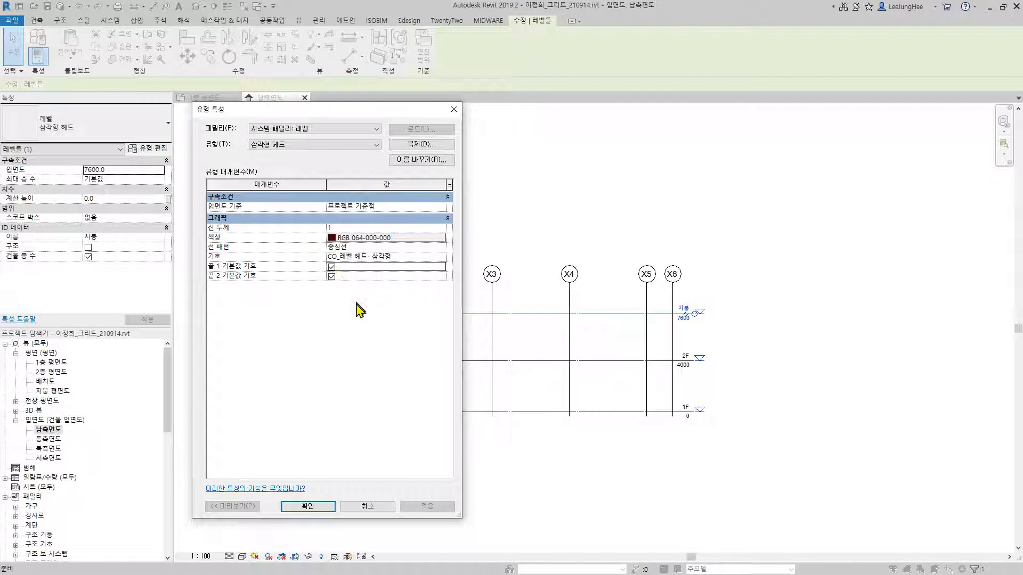
left_click(332, 276)
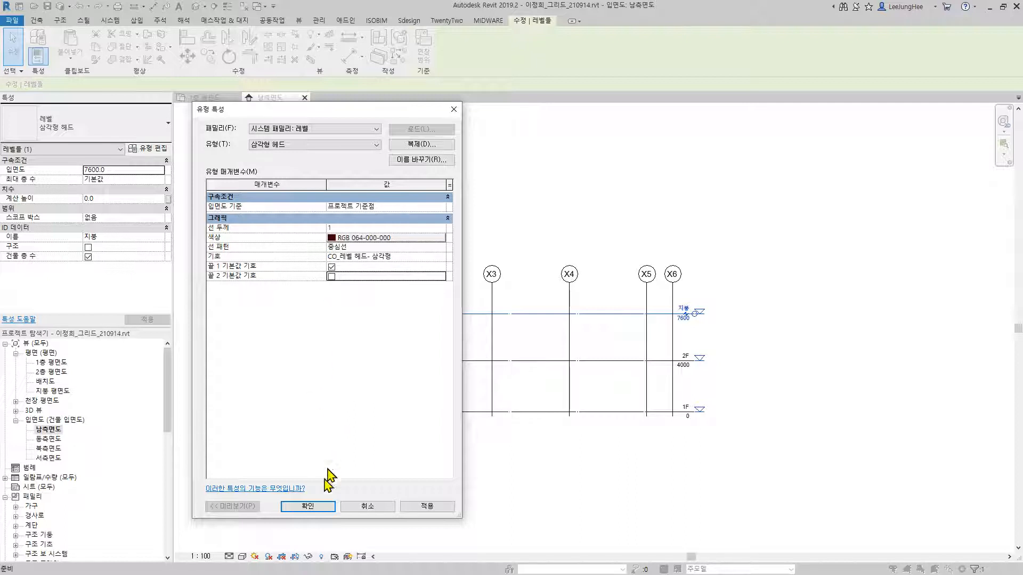
left_click(314, 507)
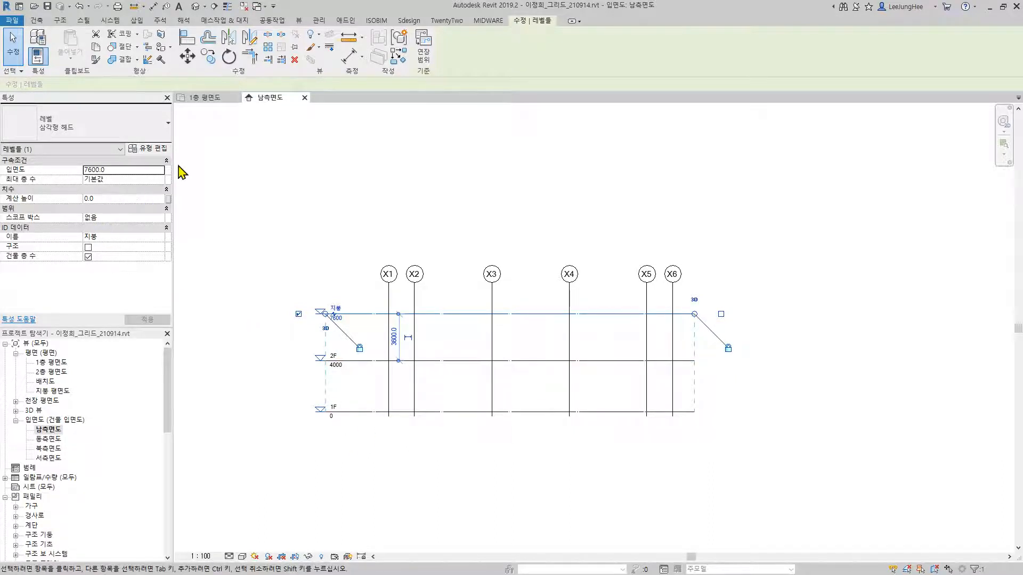
left_click(436, 285)
Step: Select all three levels and inspect their available level types and the 삼각형 헤드 type properties
left_click_drag(467, 443, 420, 324)
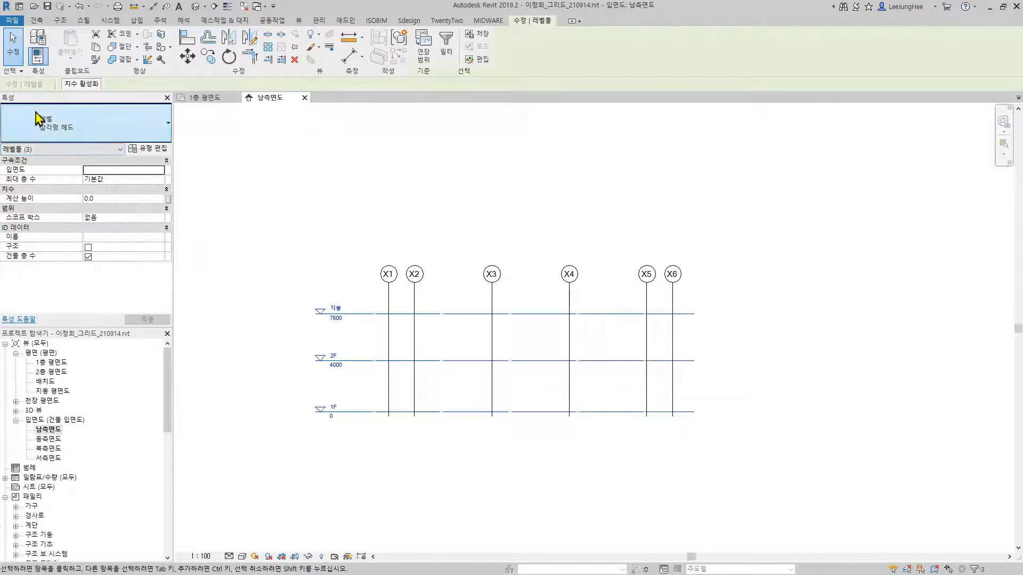
left_click(149, 124)
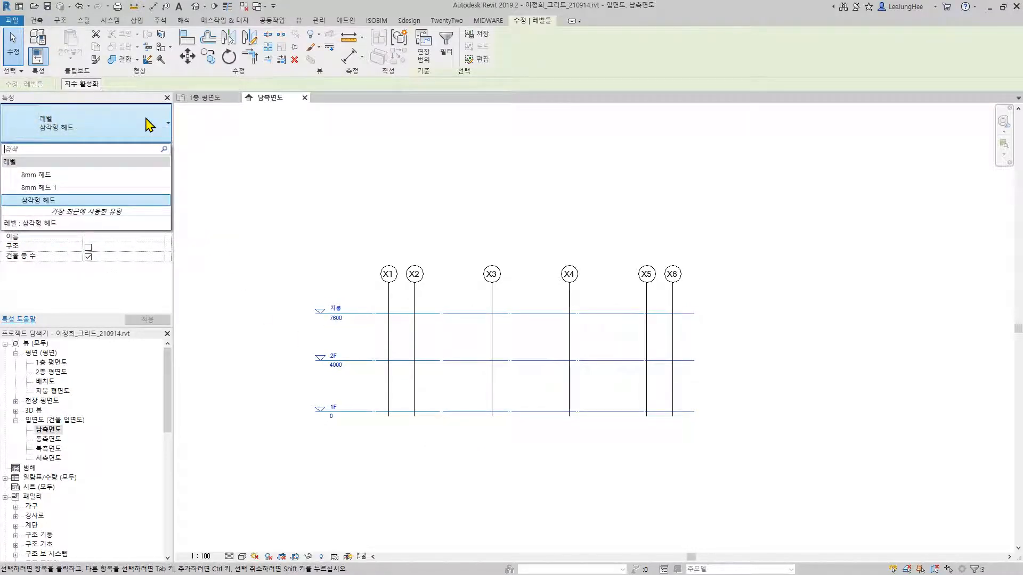
left_click(233, 151)
left_click(234, 150)
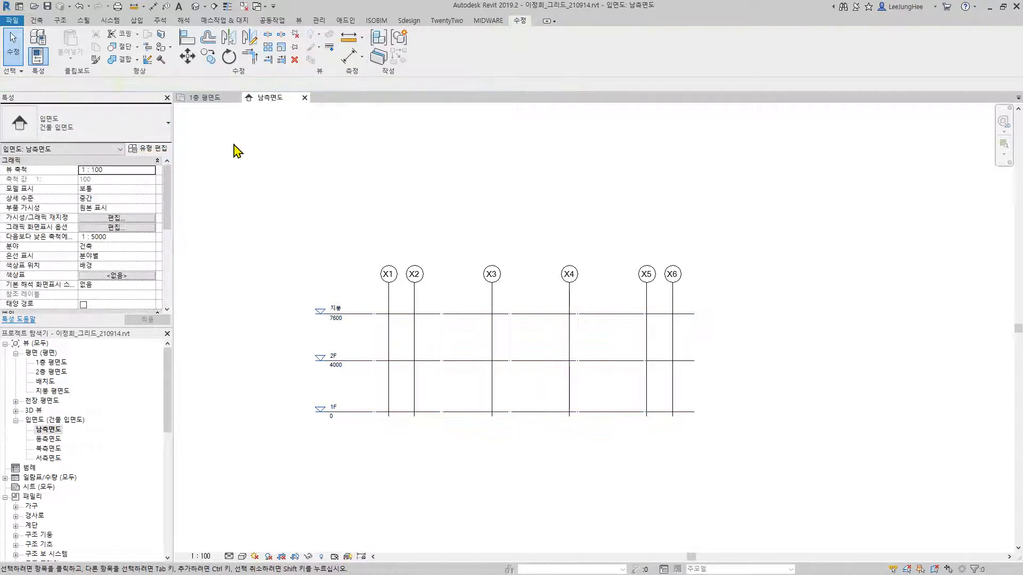
left_click_drag(460, 460, 438, 307)
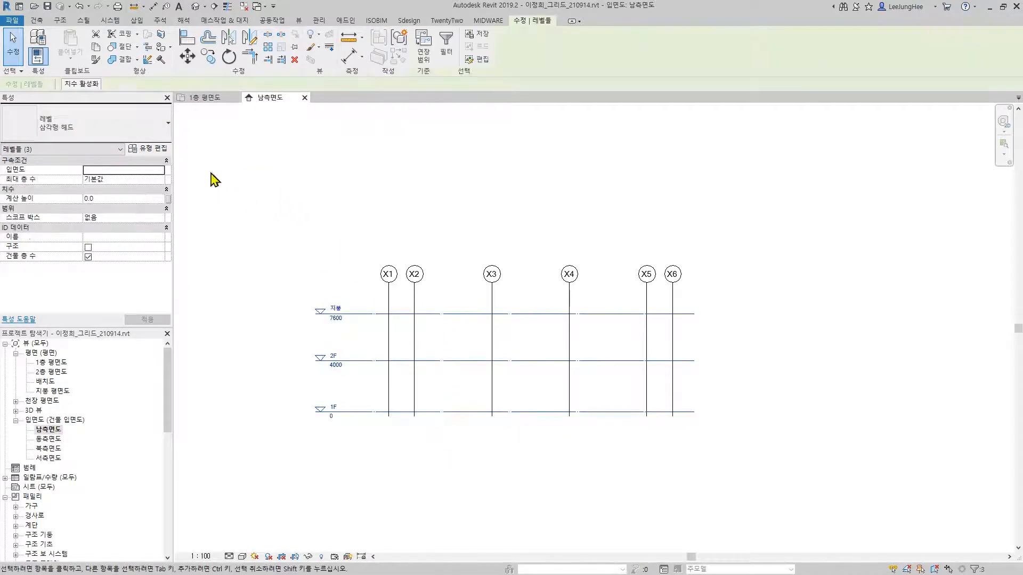
left_click(148, 149)
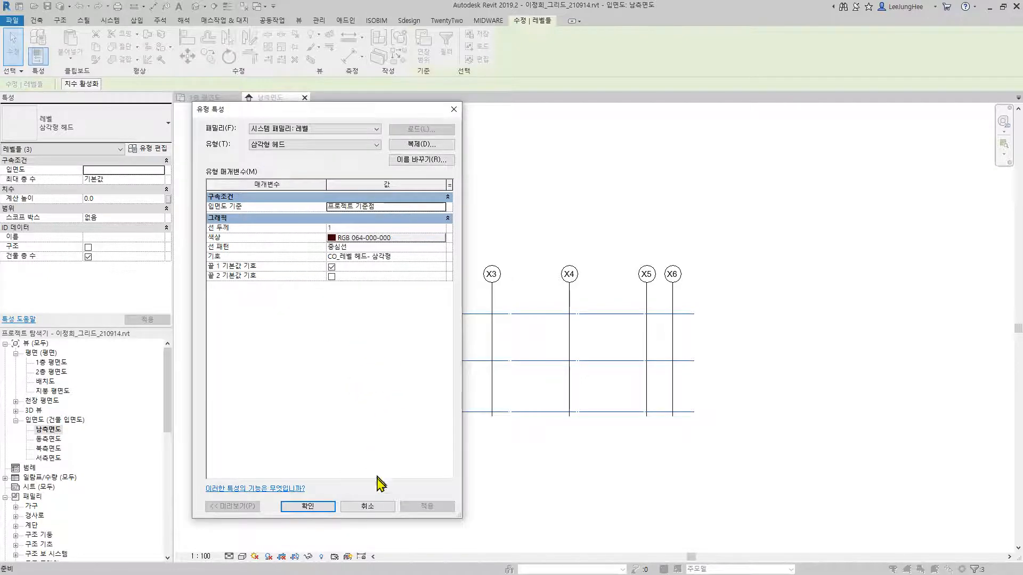
left_click(375, 504)
left_click(549, 493)
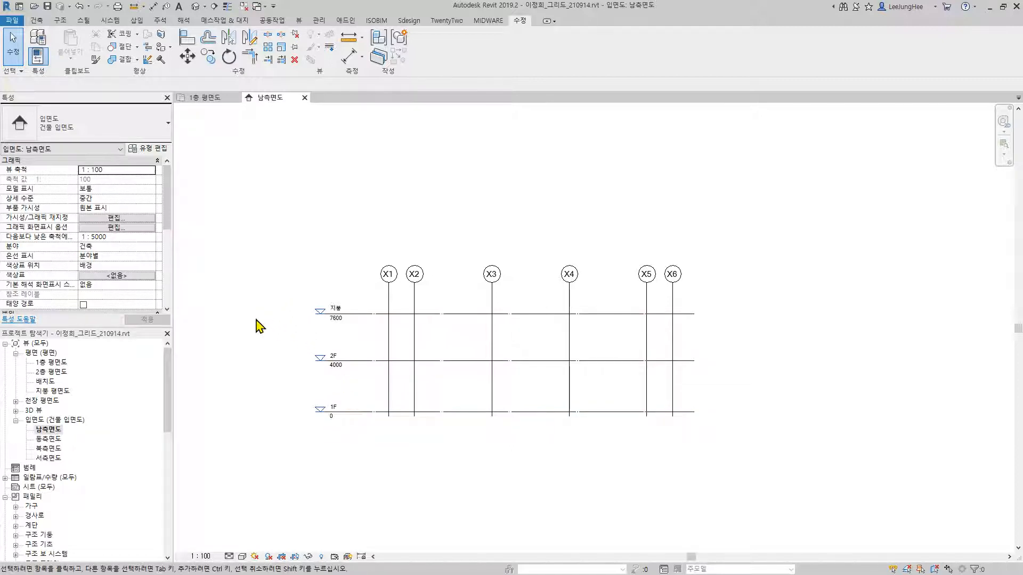
left_click(33, 353)
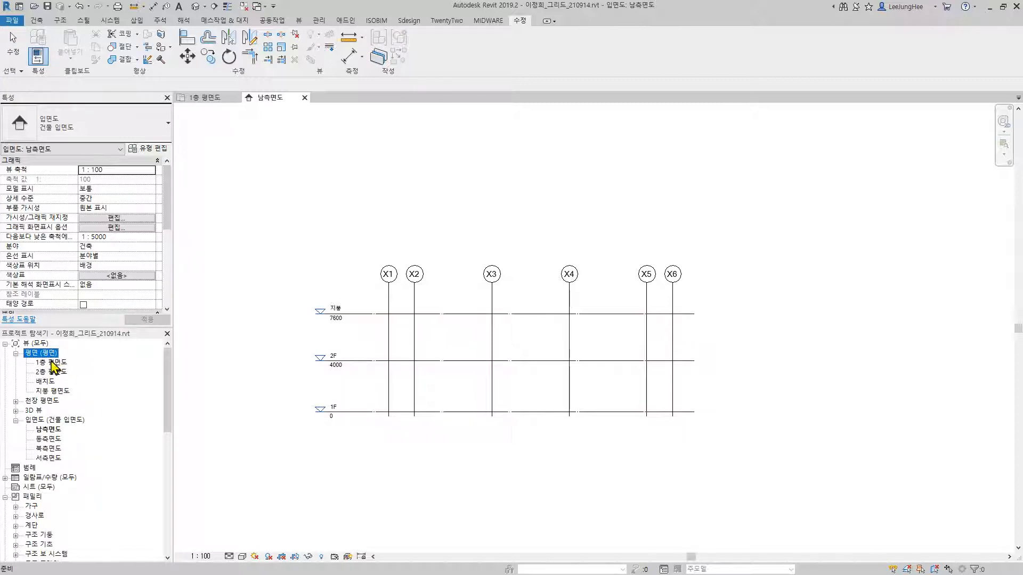
left_click(54, 363)
left_click(53, 391)
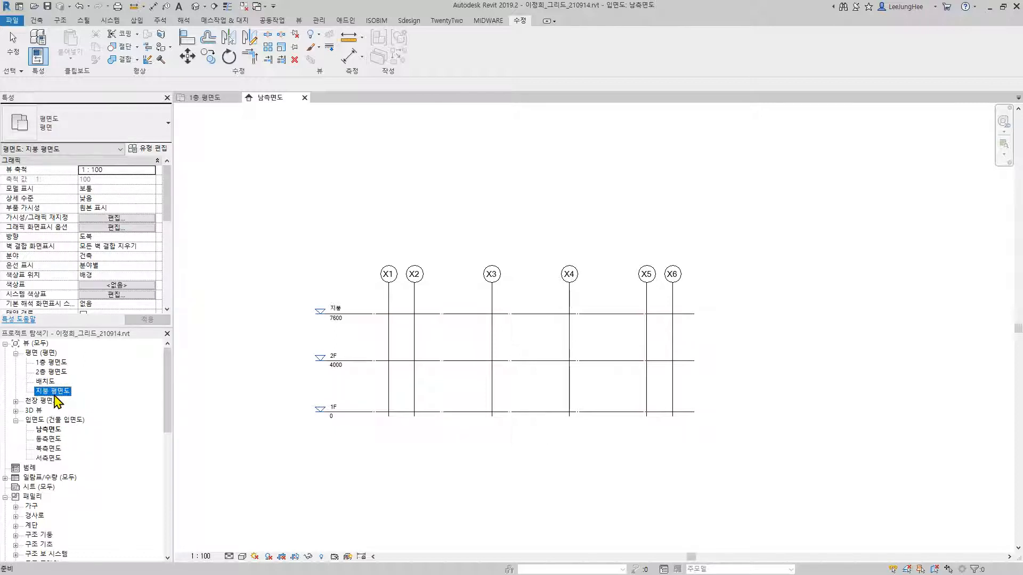
left_click(236, 485)
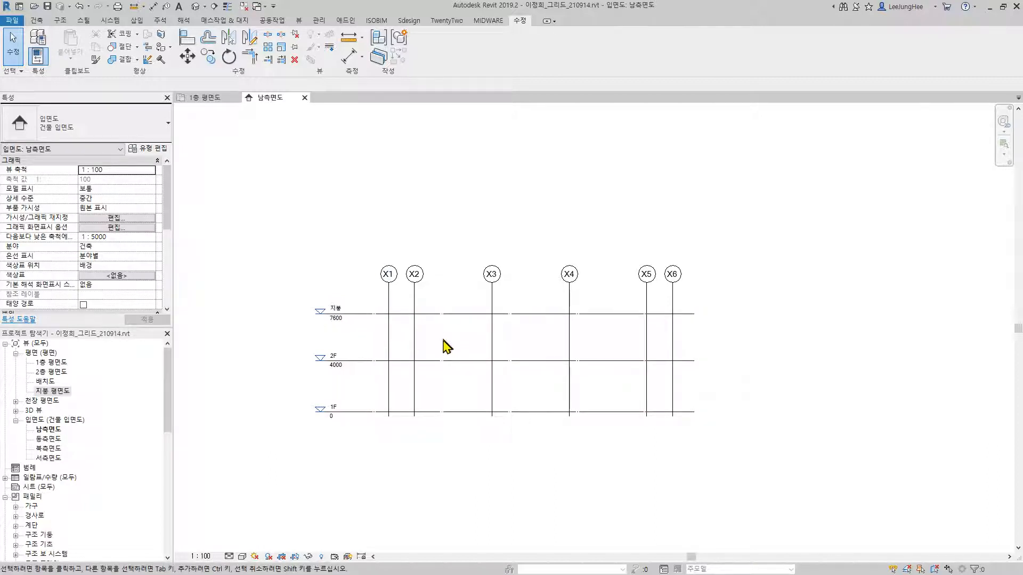
Step: Draw an 8mm 헤드 1 level at elevation 12700 above the 지붕 level, aligned with the existing level ends, with plan view creation enabled
left_click(36, 20)
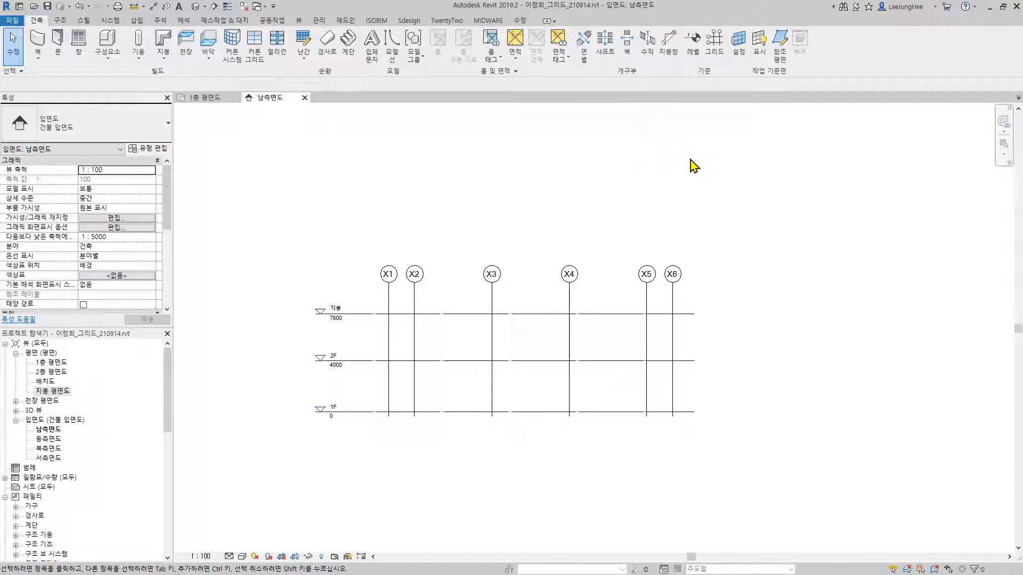
left_click(694, 45)
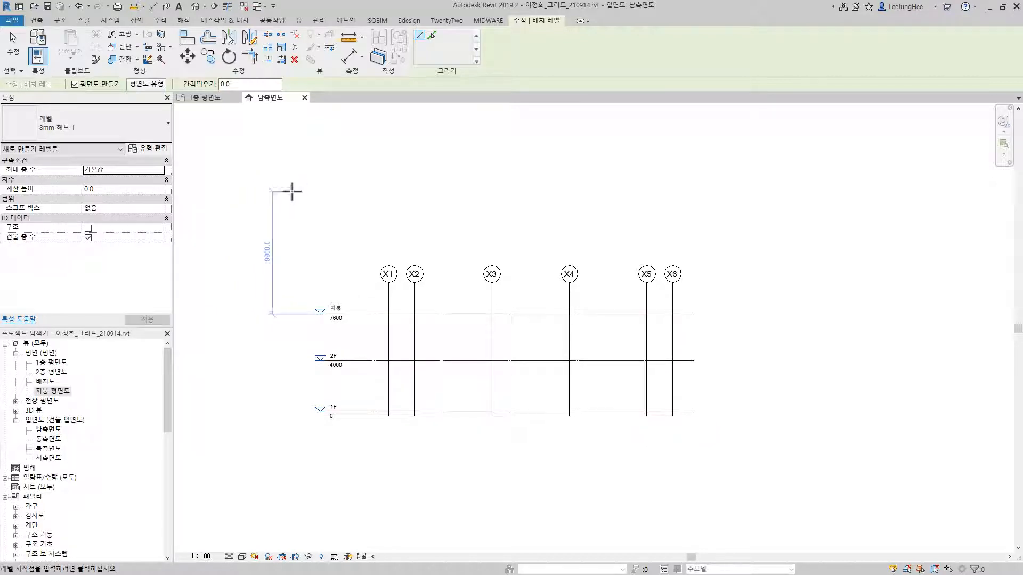
left_click(76, 85)
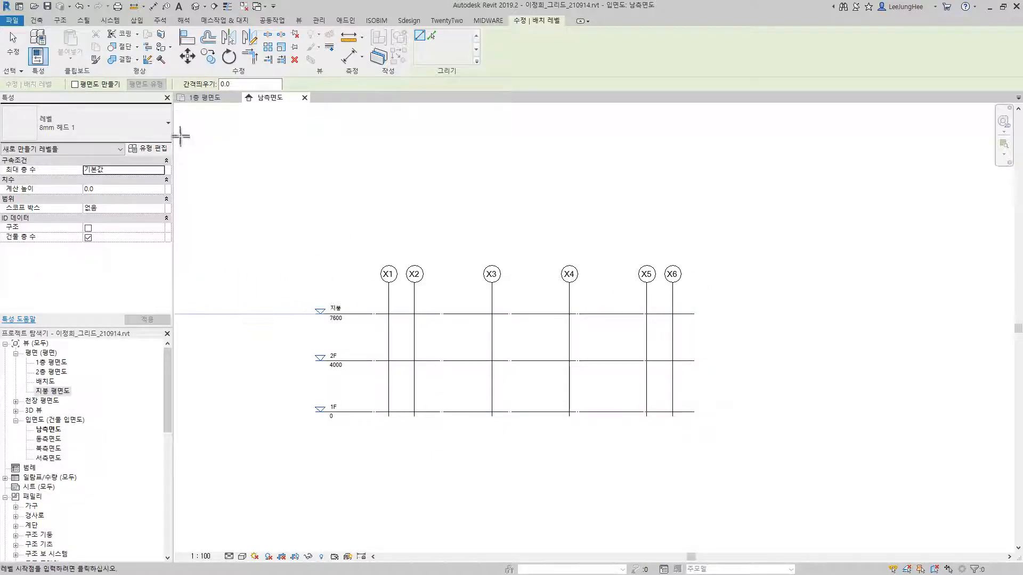
left_click(76, 84)
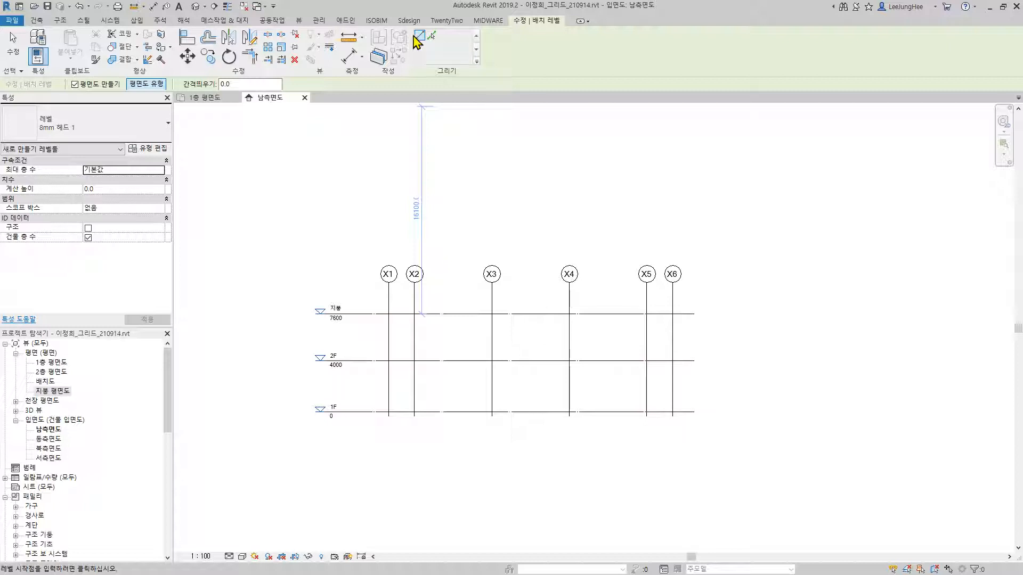
left_click(691, 249)
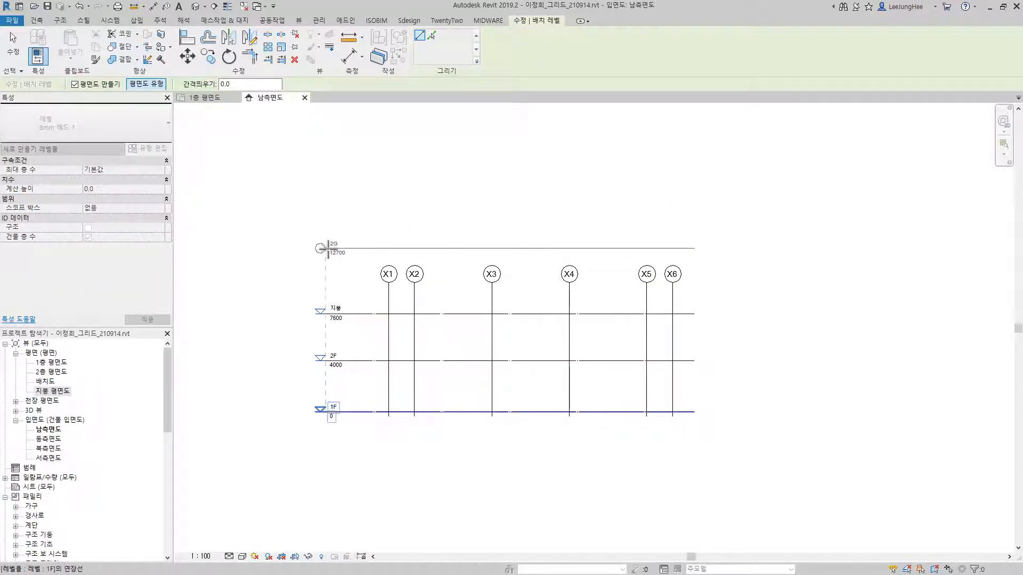
left_click(318, 248)
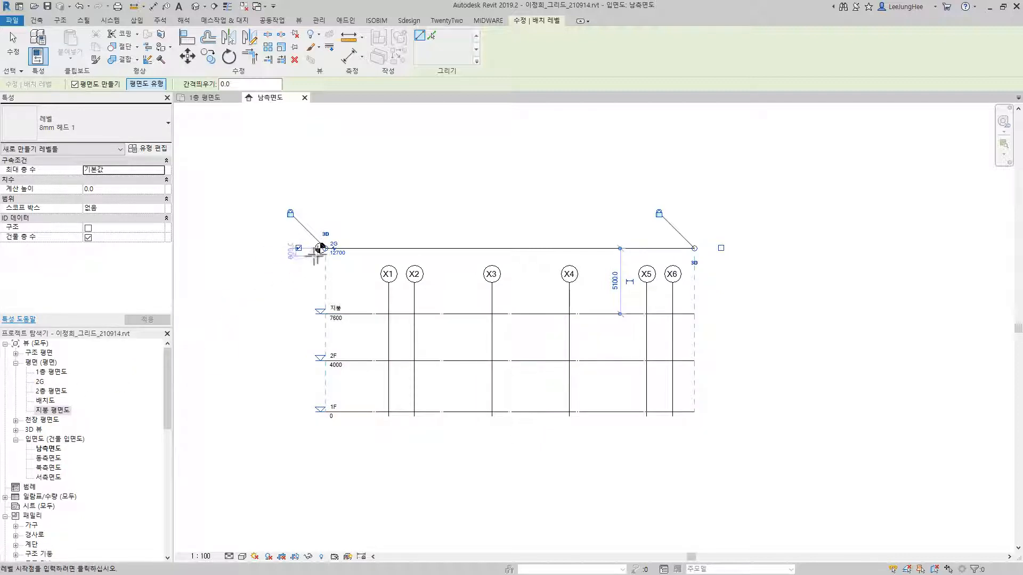
scroll(323, 249, "up", 5)
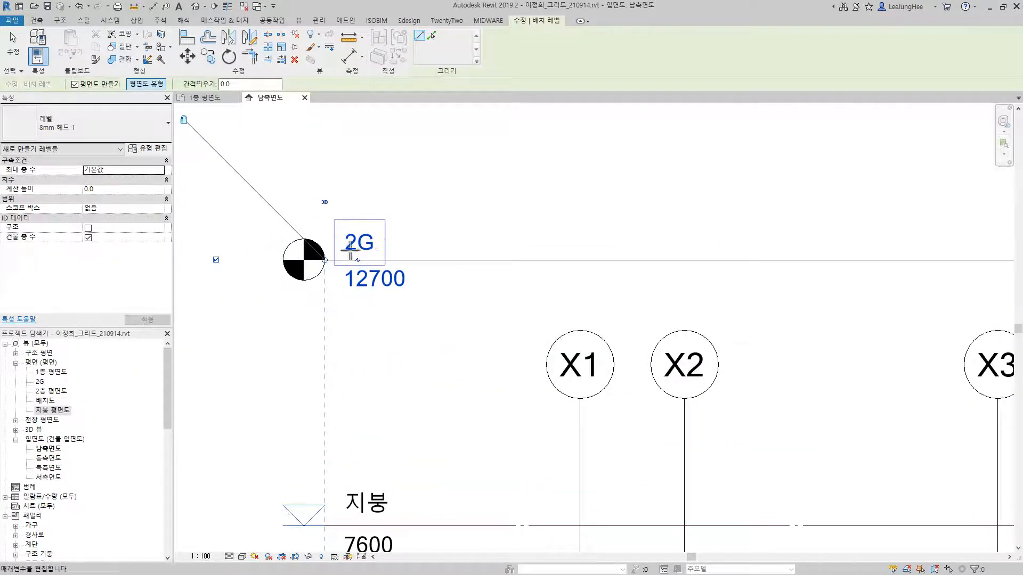
scroll(354, 286, "down", 3)
middle_click_drag(414, 355, 418, 312)
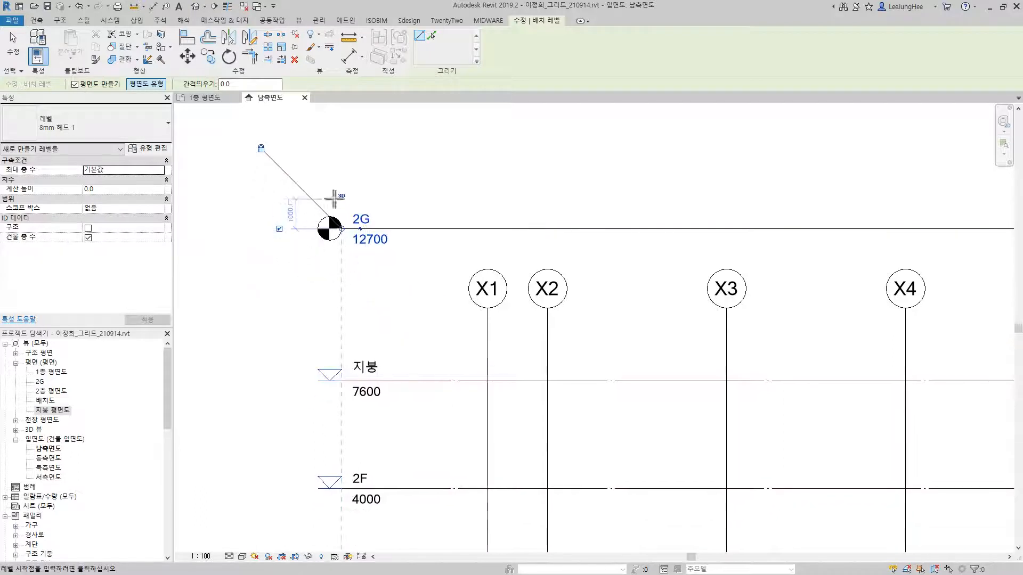
right_click(472, 143)
left_click(473, 144)
right_click(472, 145)
left_click(491, 153)
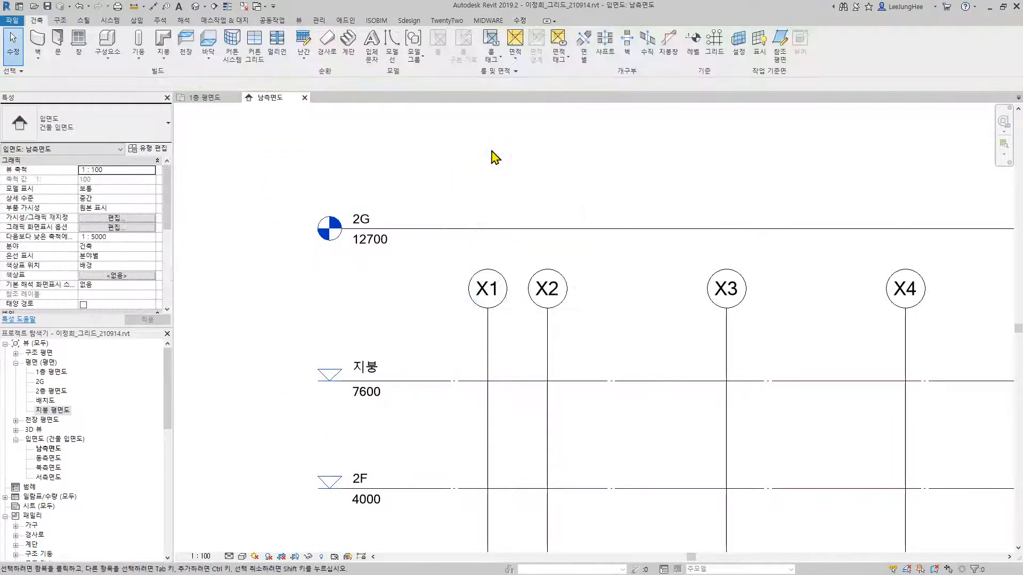
Step: Finish placing levels and compare the assigned types of the 12700 level and the 지붕 level
right_click(492, 150)
left_click(505, 159)
scroll(440, 166, "down", 2)
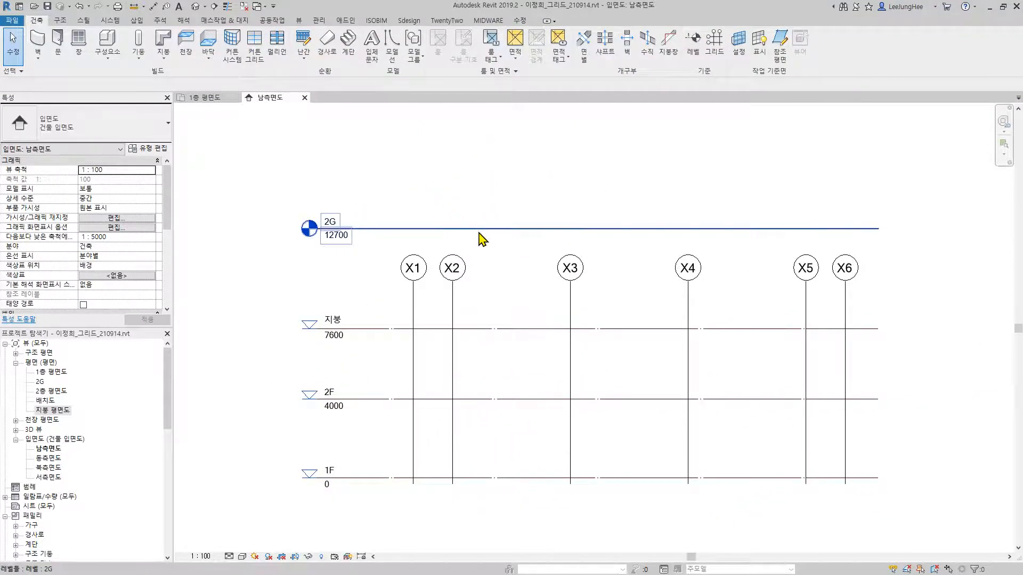
left_click(477, 229)
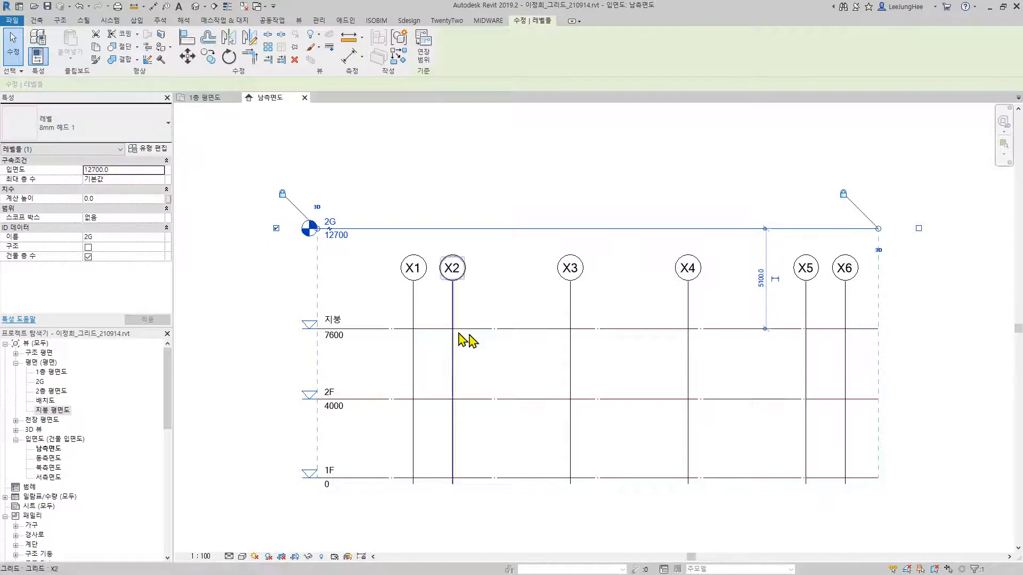
left_click(490, 329)
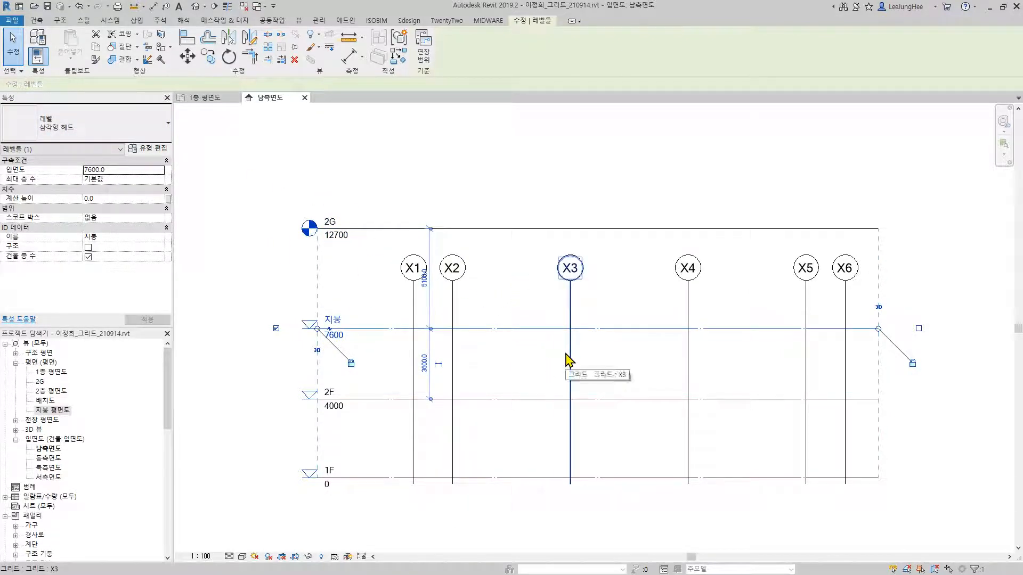
Step: Change the level at elevation 12700 from its current head type to 삼각형 헤드
left_click(516, 229)
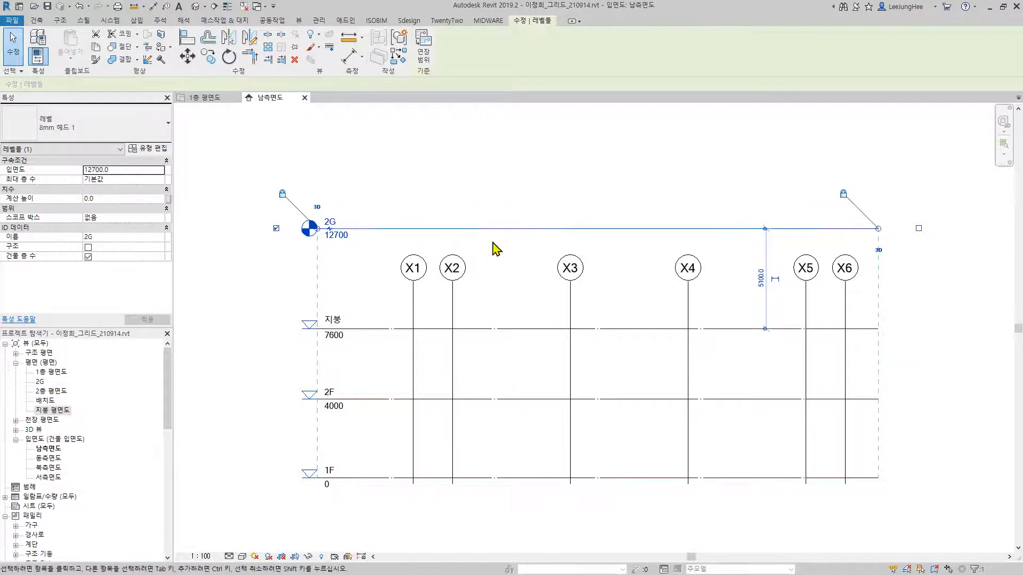
left_click(80, 128)
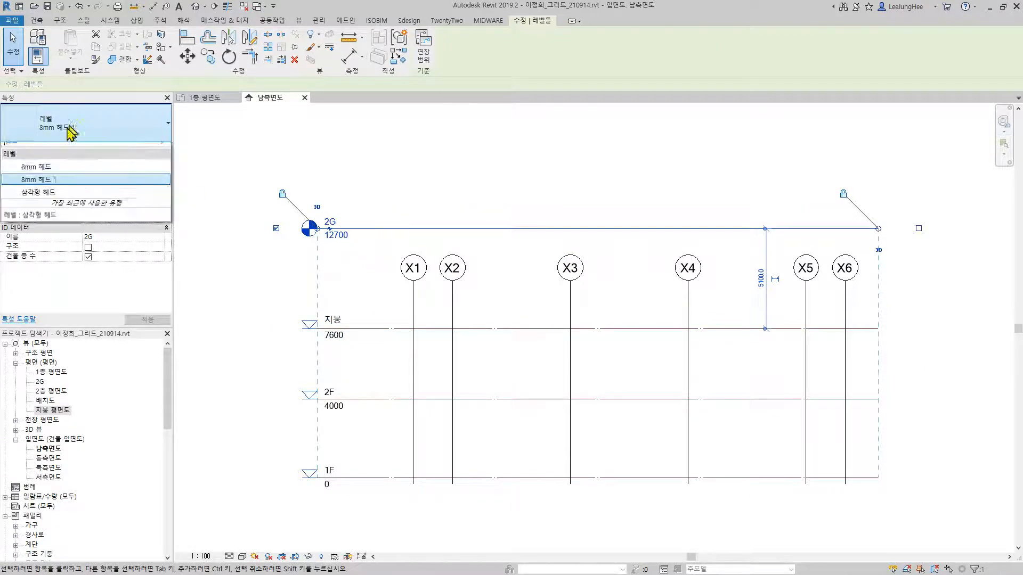
left_click(38, 200)
left_click(408, 171)
scroll(430, 194, "down", 3)
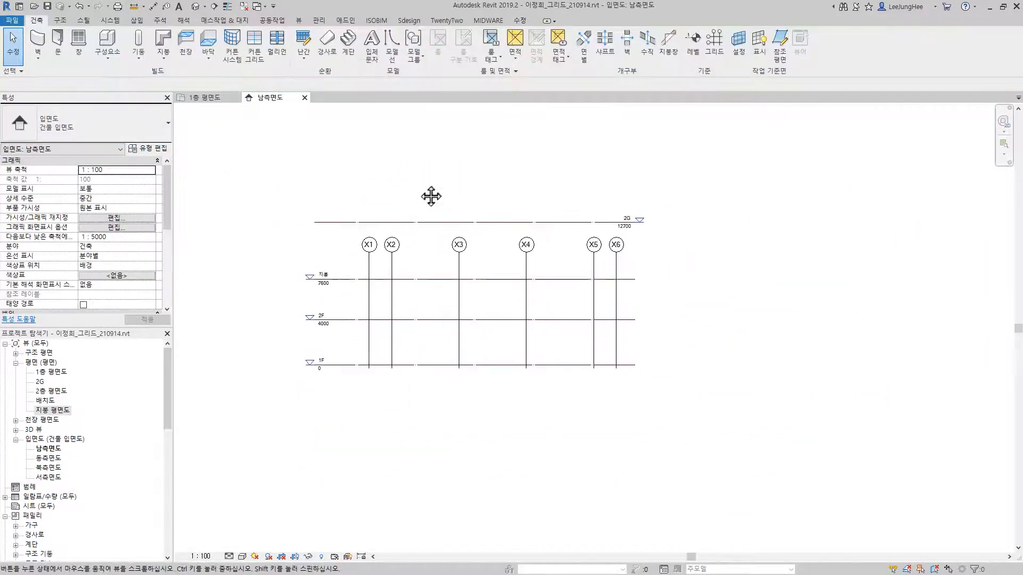
Step: Inspect the end 1 and end 2 default symbol settings of the 12700 level's 삼각형 헤드 type, leaving the properties unedited
left_click(442, 223)
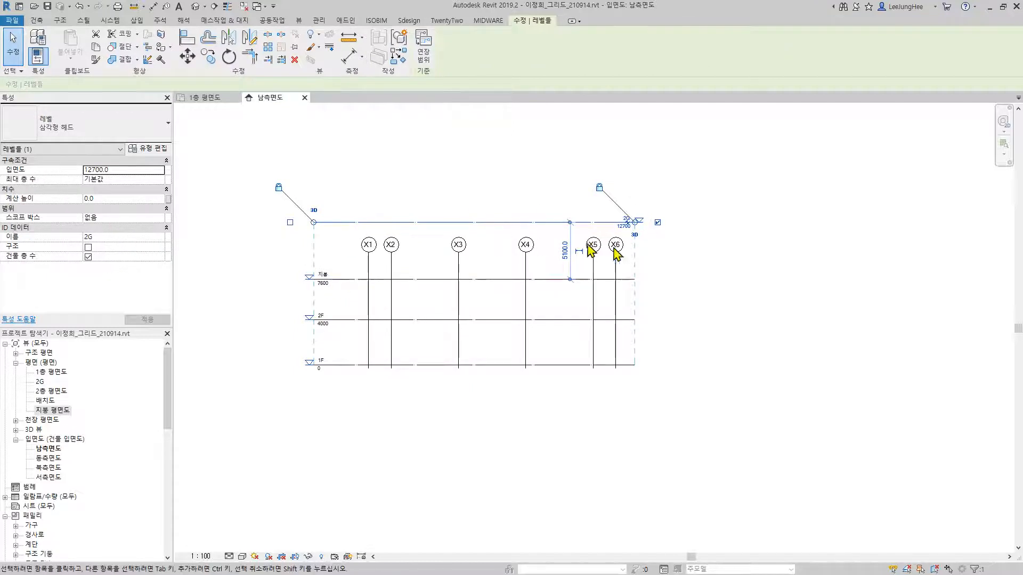
left_click(147, 148)
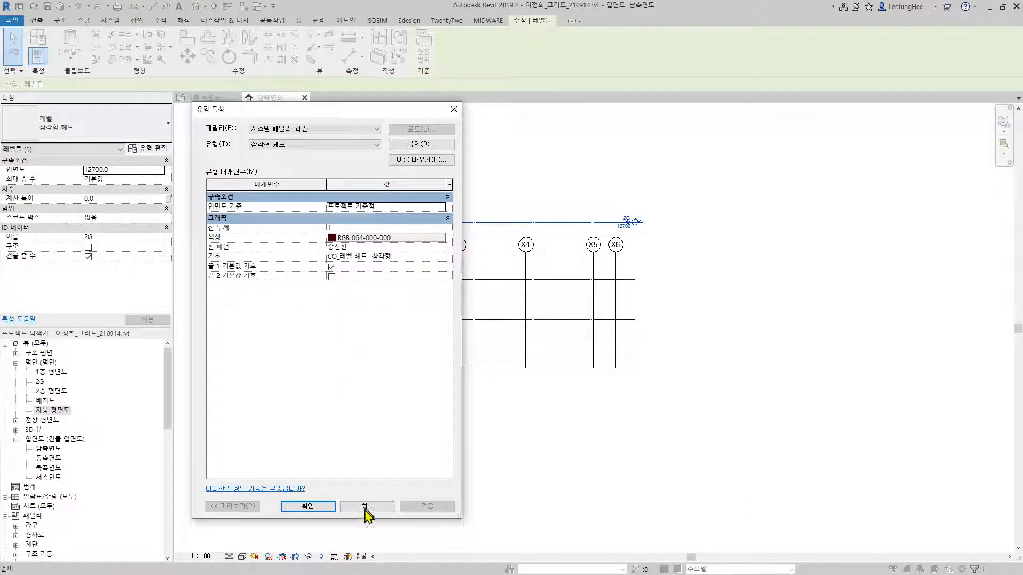
left_click(375, 507)
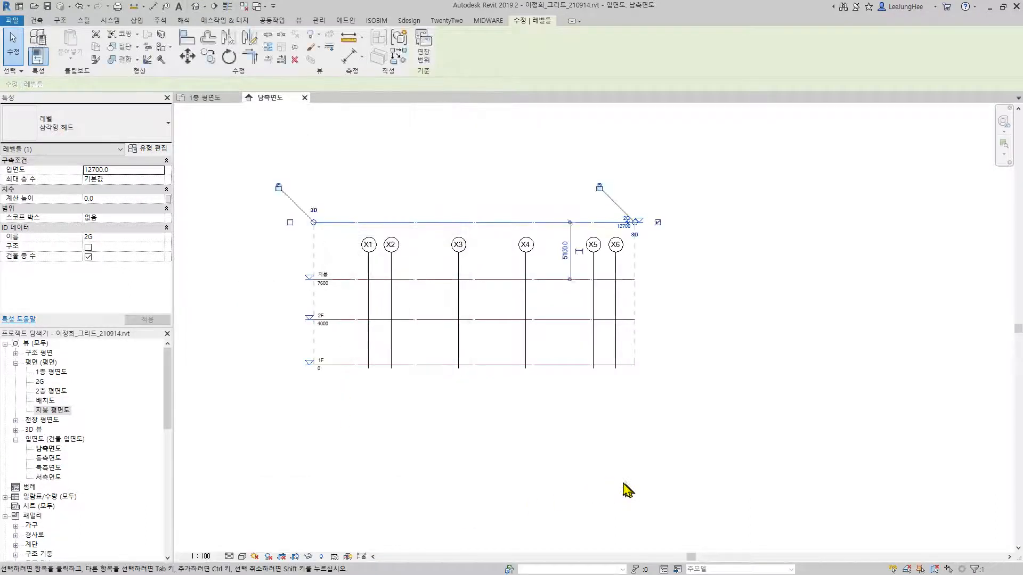
left_click(628, 489)
left_click(484, 223)
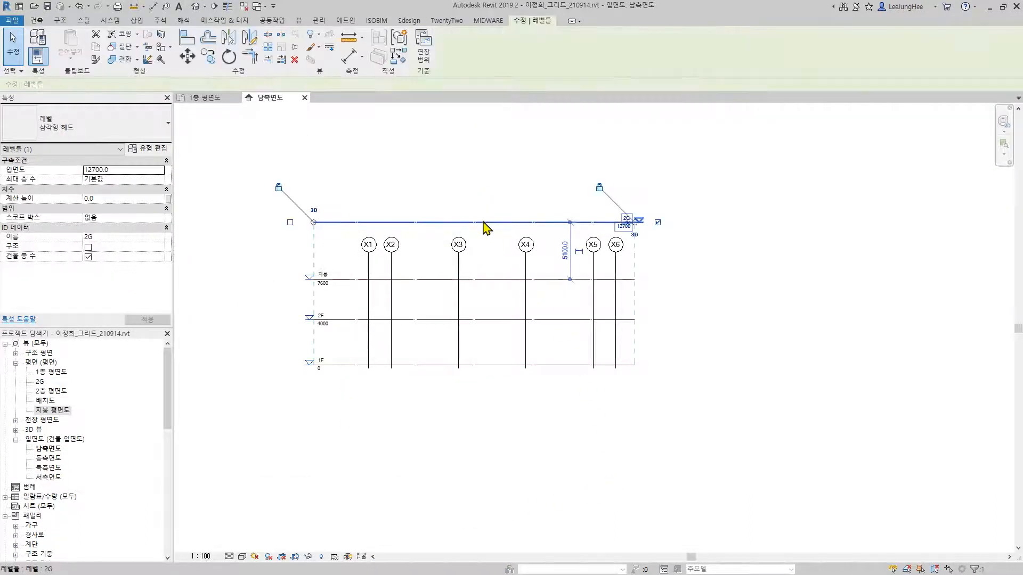
middle_click_drag(463, 212, 456, 274)
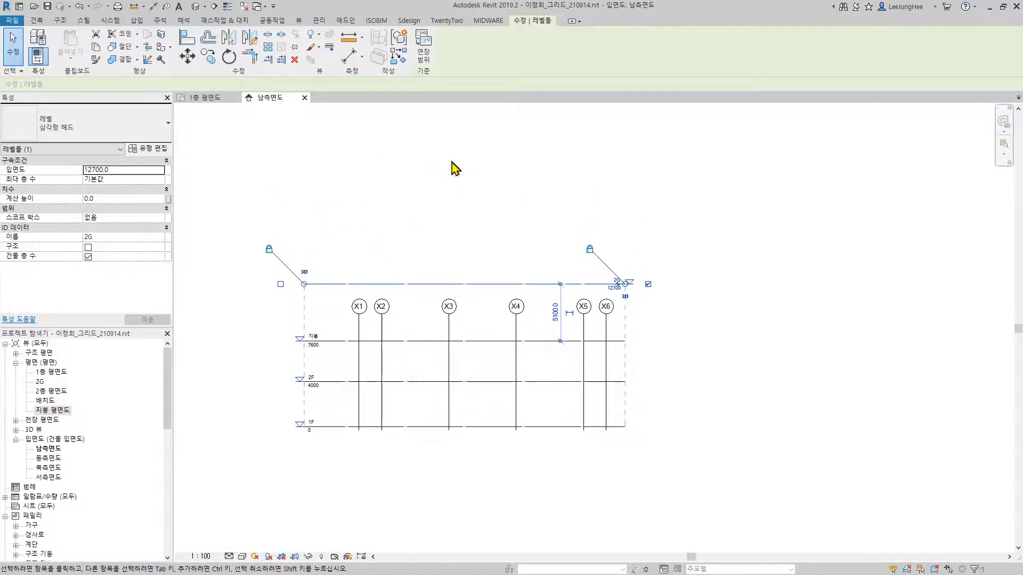
left_click(463, 213)
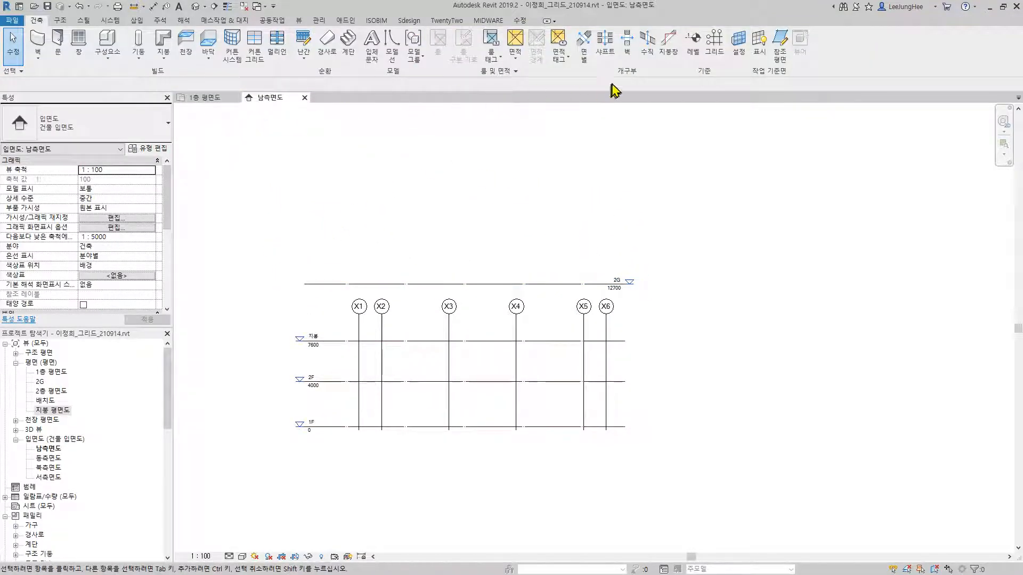
Step: Draw two 8mm 헤드 1 levels aligned with the existing ends: one at 16700 from X6 to X1, one at 20700 from X1 to X6
left_click(693, 40)
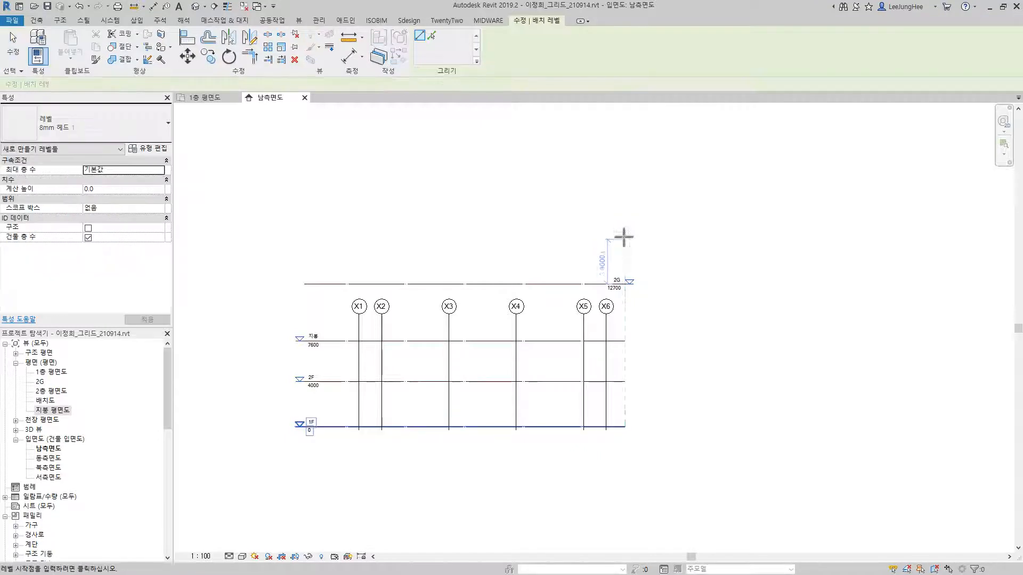
left_click(300, 240)
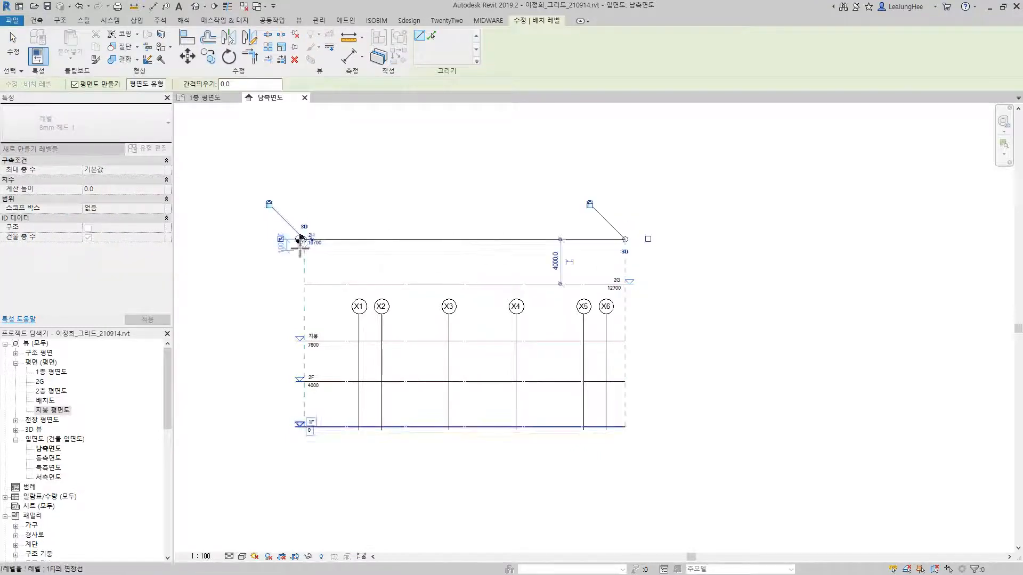
left_click(297, 191)
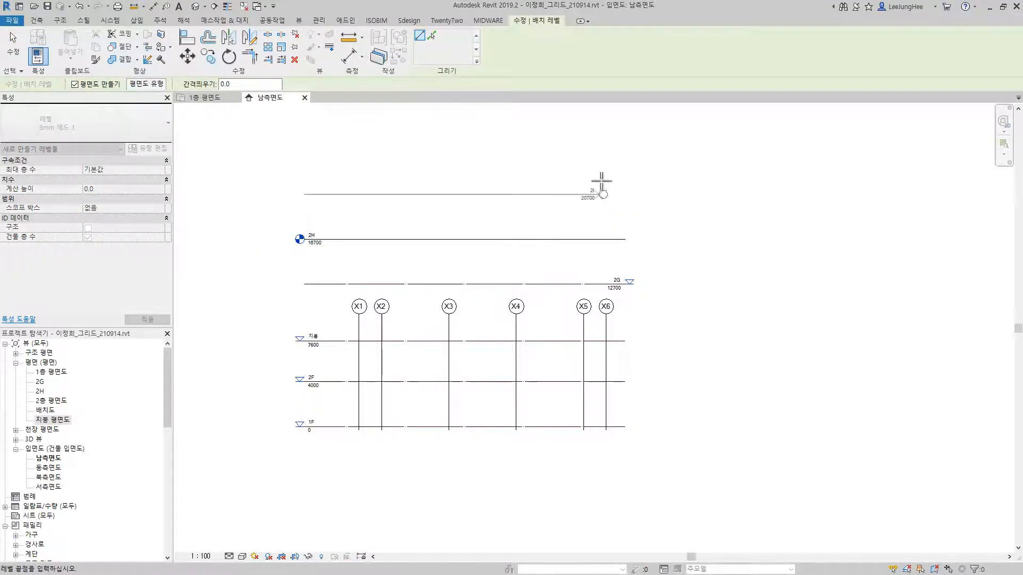
left_click(635, 193)
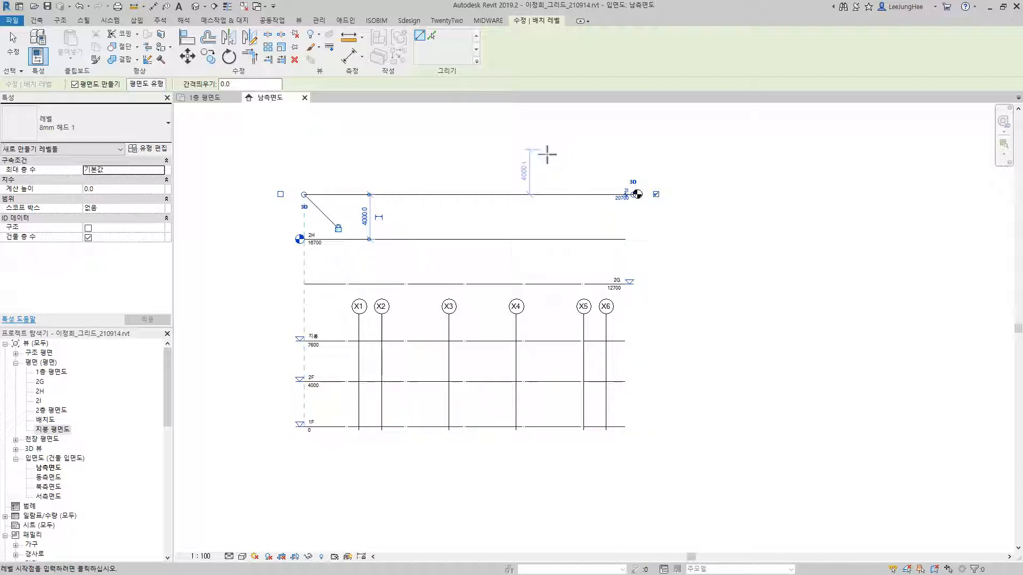
right_click(523, 141)
left_click(538, 149)
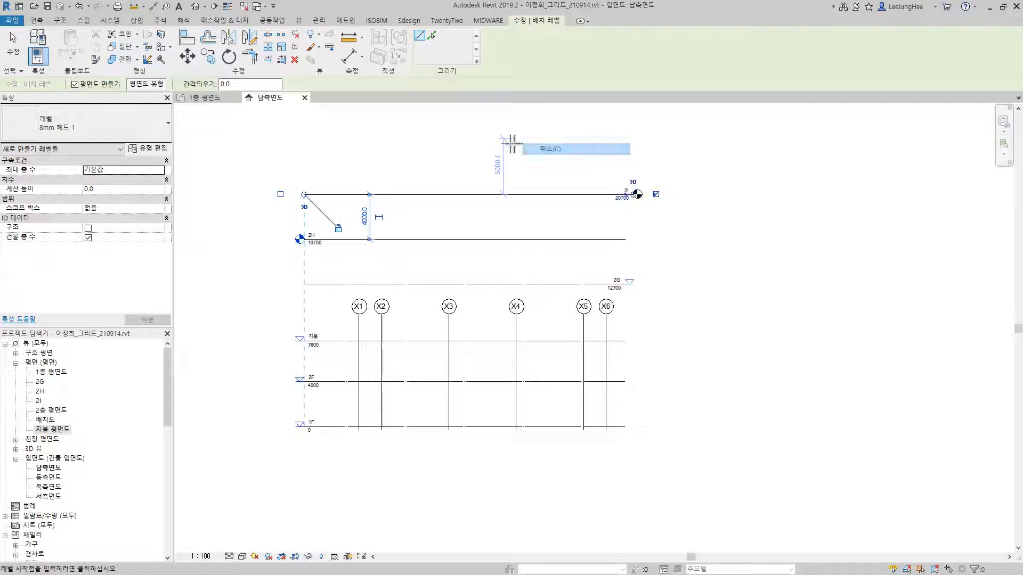
right_click(484, 141)
left_click(510, 149)
scroll(511, 189, "down", 2)
scroll(418, 246, "up", 3)
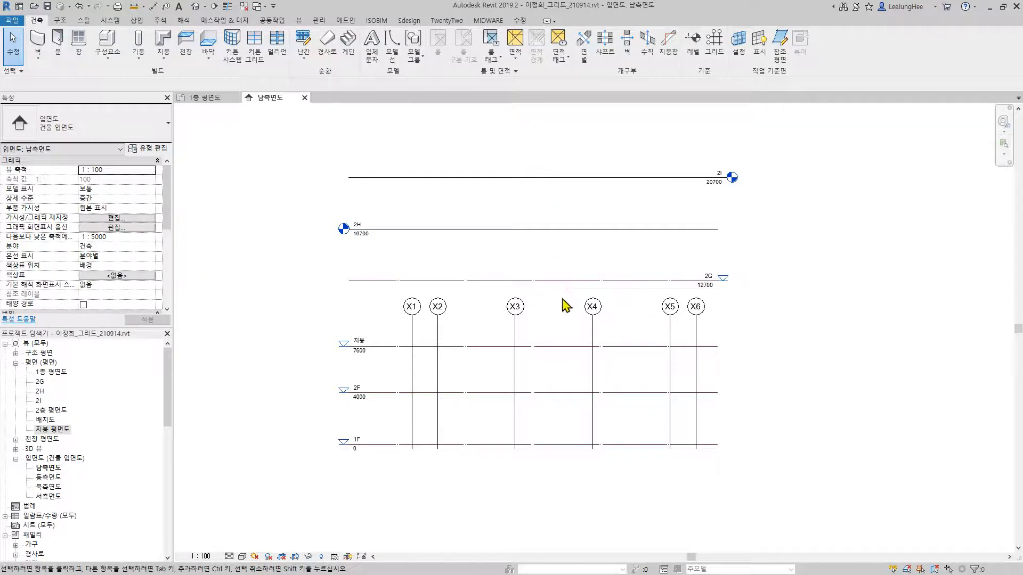
Step: Delete the three levels above the 지붕 level together with their associated views
left_click_drag(559, 307, 547, 176)
key("Delete")
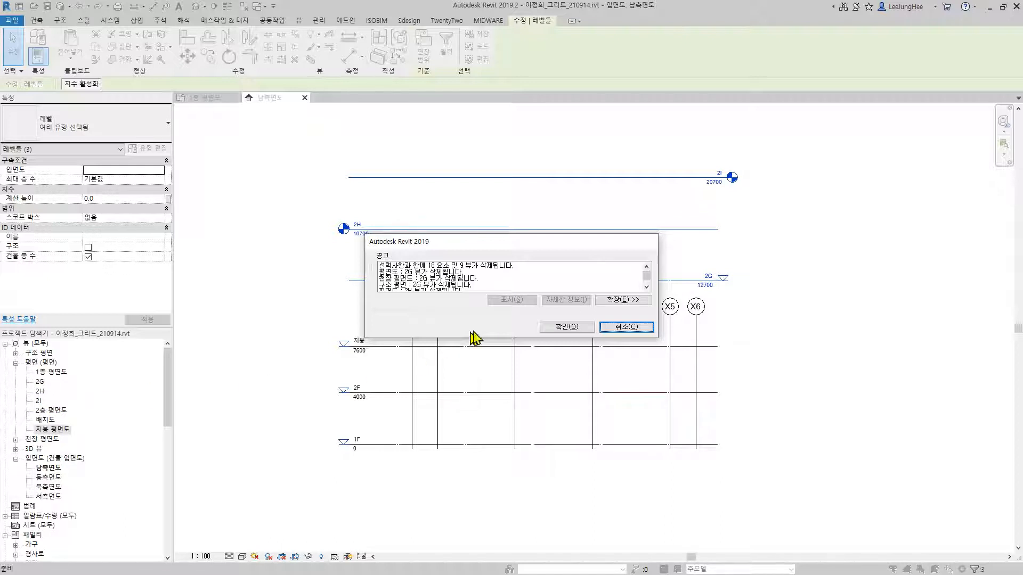
left_click(567, 326)
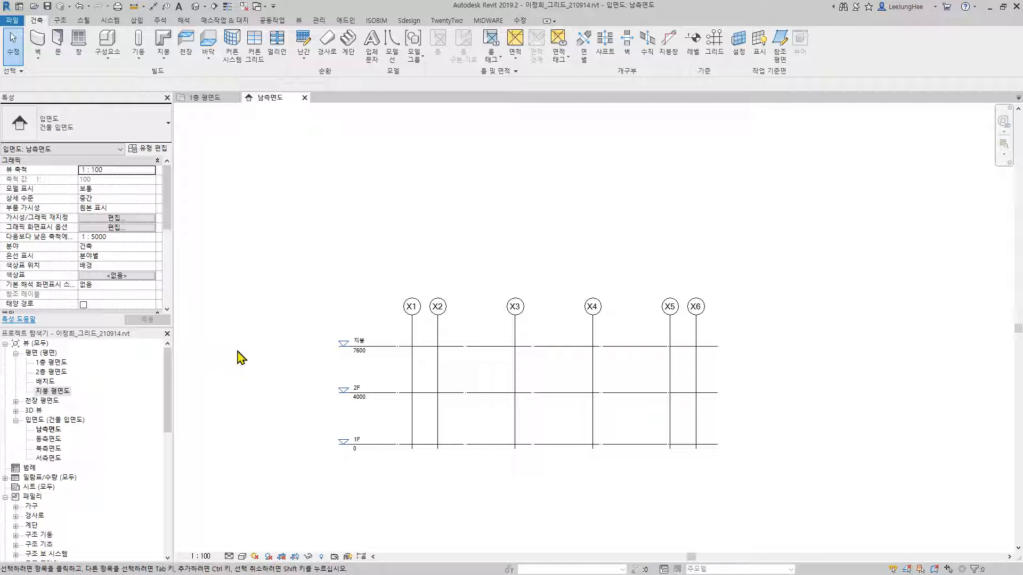
Step: Move the 지붕 level up to an elevation of about 24400, well above the grid heads
left_click(465, 347)
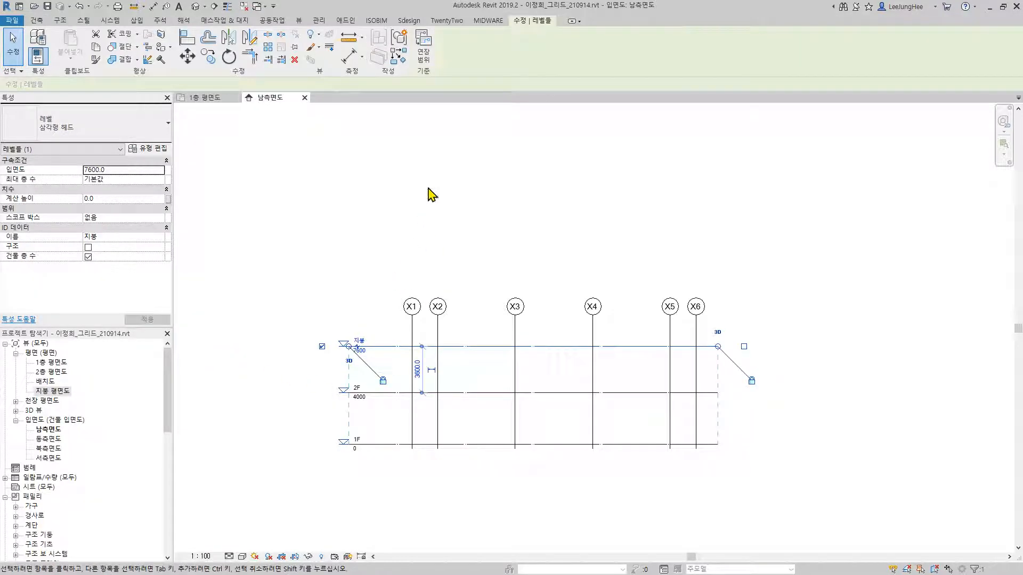
left_click_drag(474, 350, 470, 129)
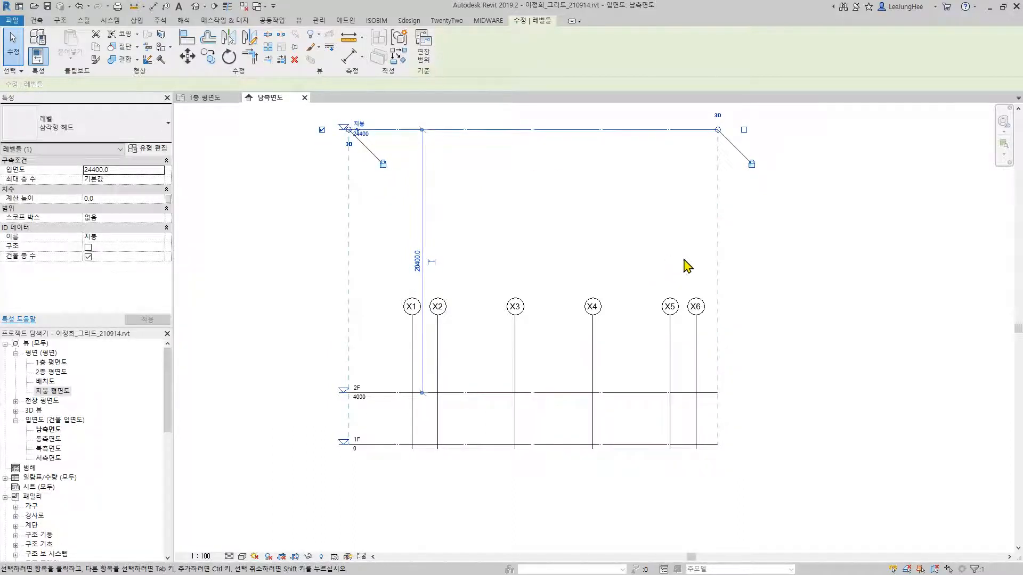
left_click(820, 323)
middle_click_drag(776, 320, 770, 355)
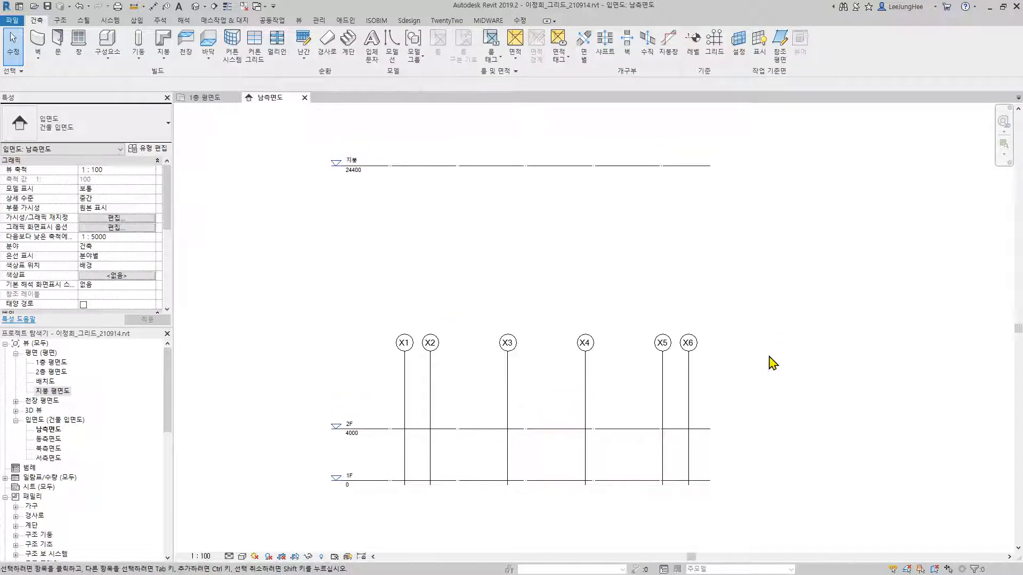
Step: Add a continuous aligned dimension through the 1F, 2F and 지붕 levels just outside grid X1
left_click(527, 22)
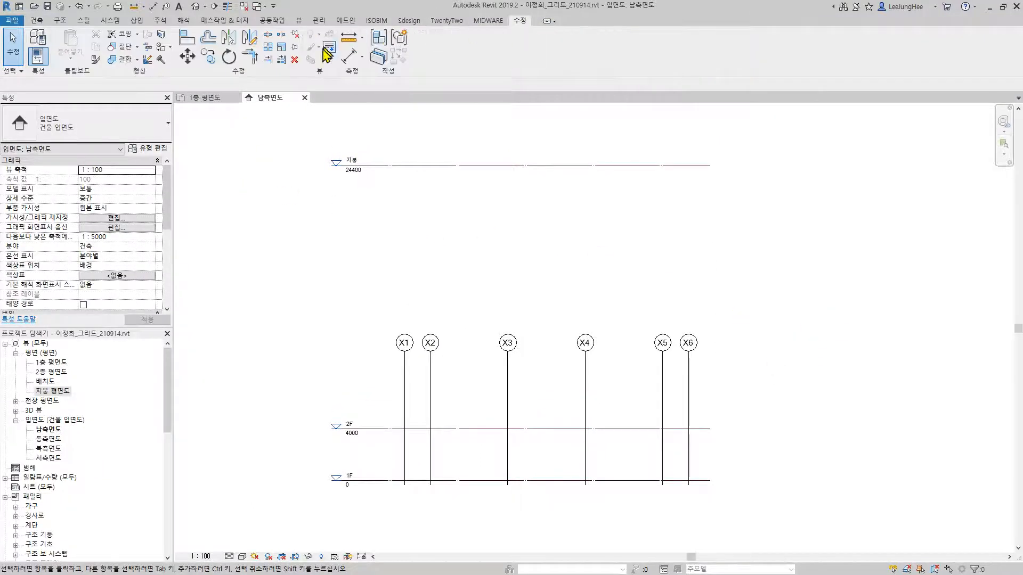
left_click(349, 54)
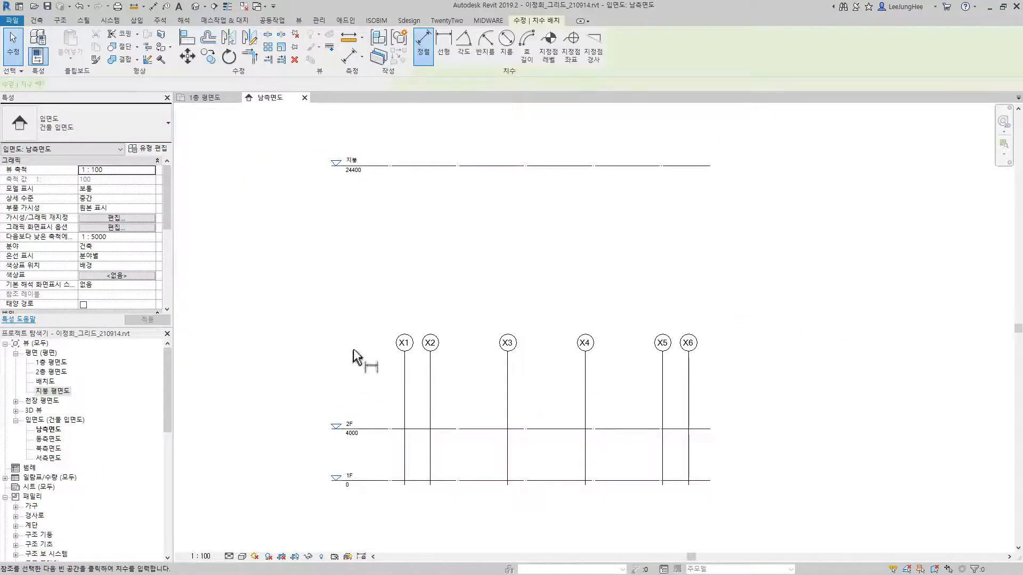
left_click(394, 481)
left_click(397, 429)
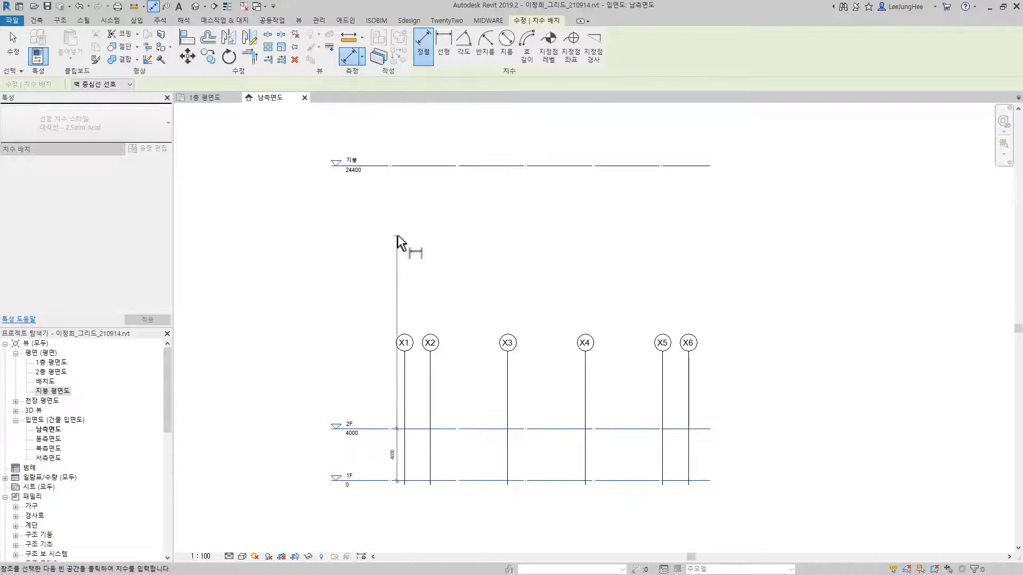
left_click(383, 167)
left_click(368, 219)
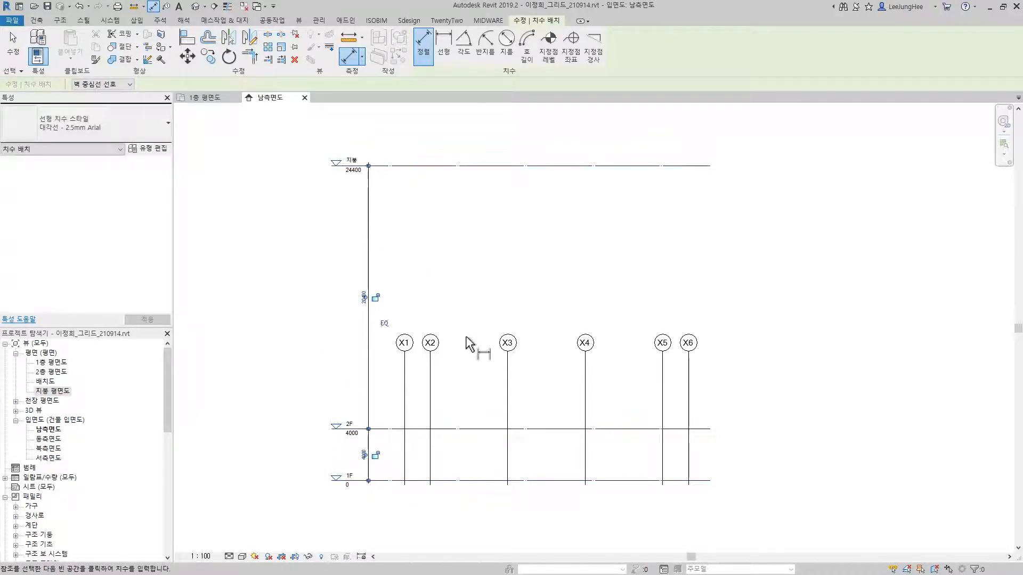
key("Escape")
key("Escape")
Step: Try setting the dimension between the 1F and 2F levels to 3000 with 2F selected, and undo that change
middle_click_drag(276, 429, 297, 401)
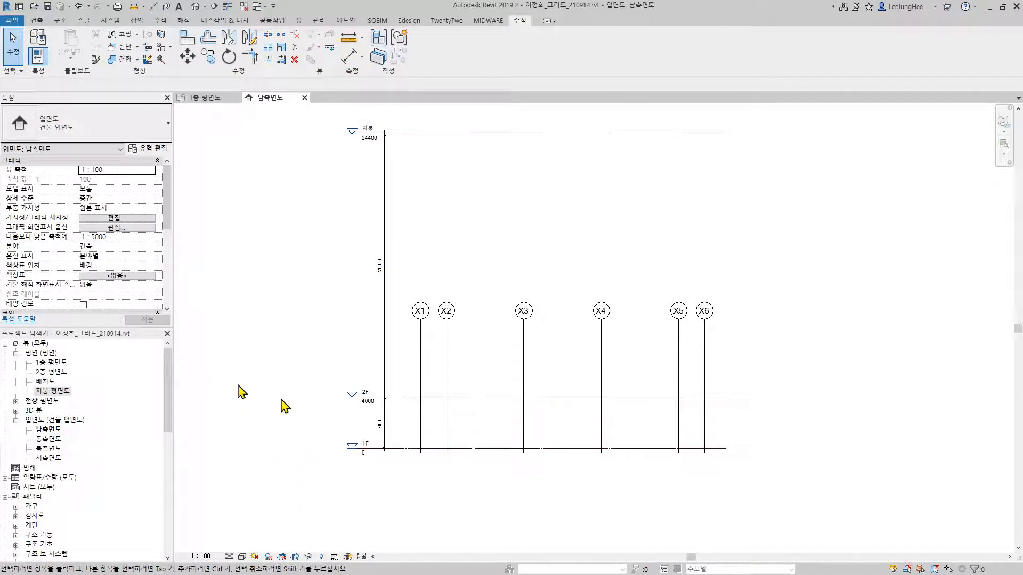
scroll(325, 449, "up", 2)
middle_click_drag(302, 441, 270, 423)
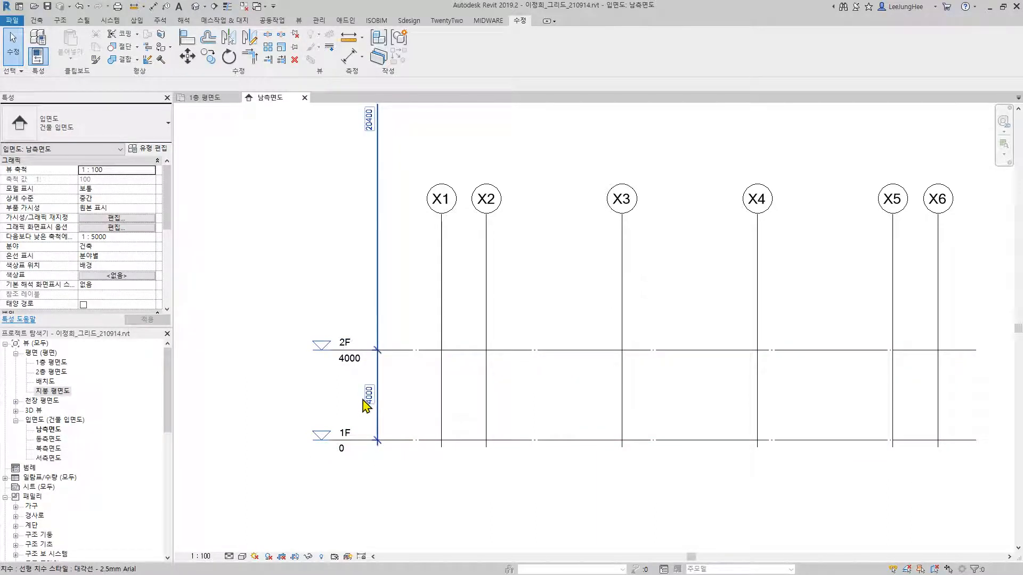
left_click(532, 351)
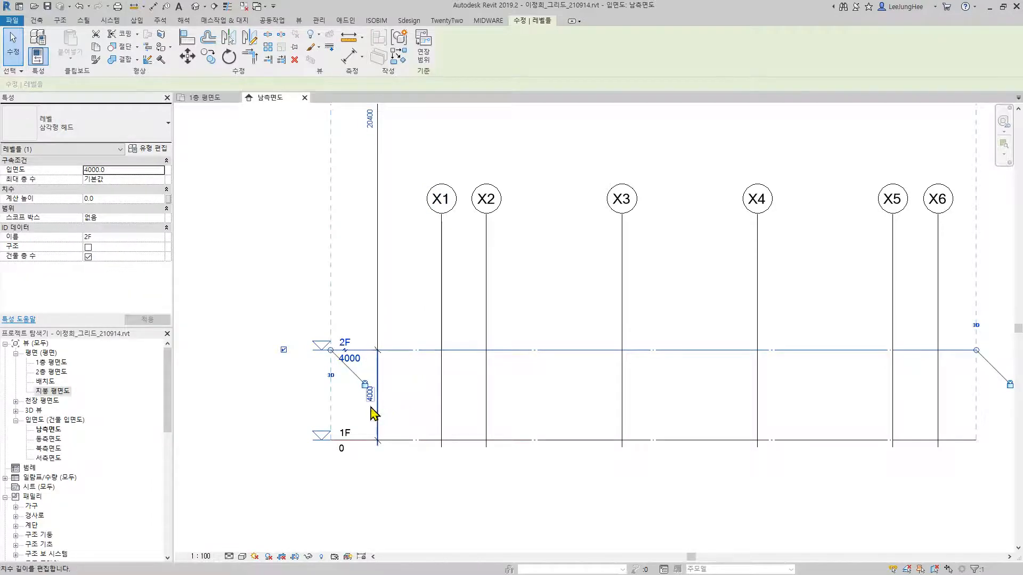
scroll(373, 413, "up", 4)
left_click(382, 370)
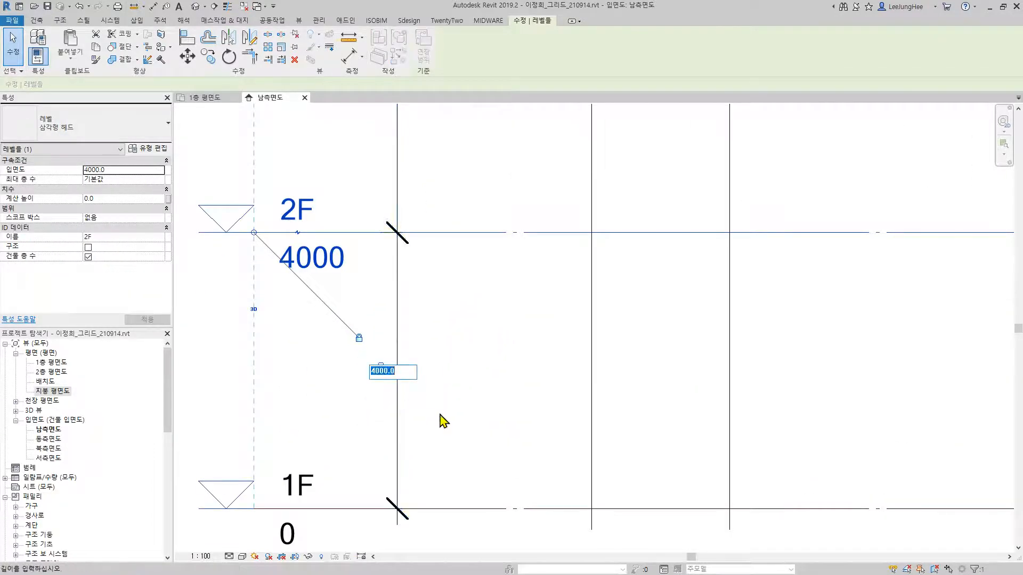
type("00")
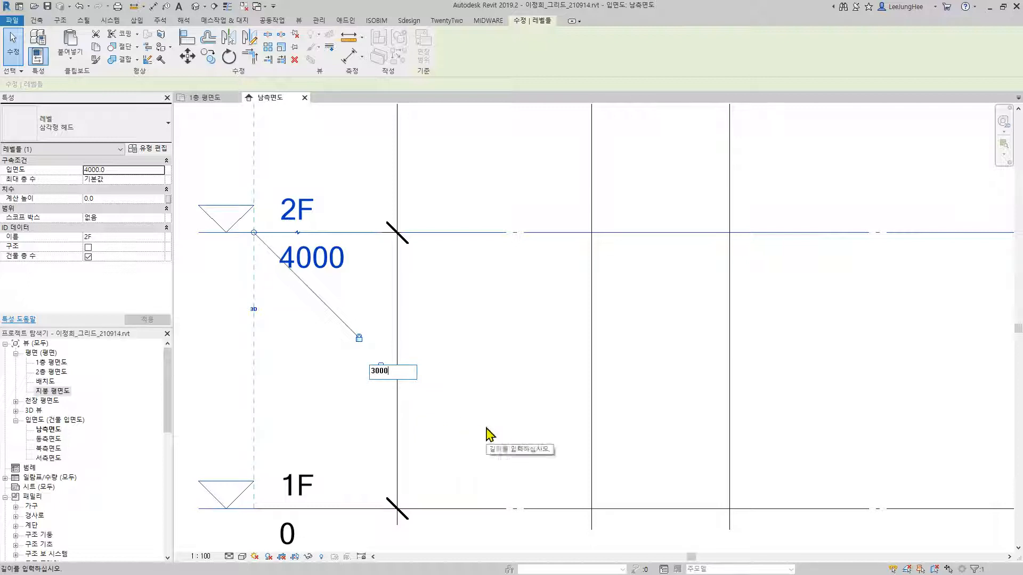
key("Return")
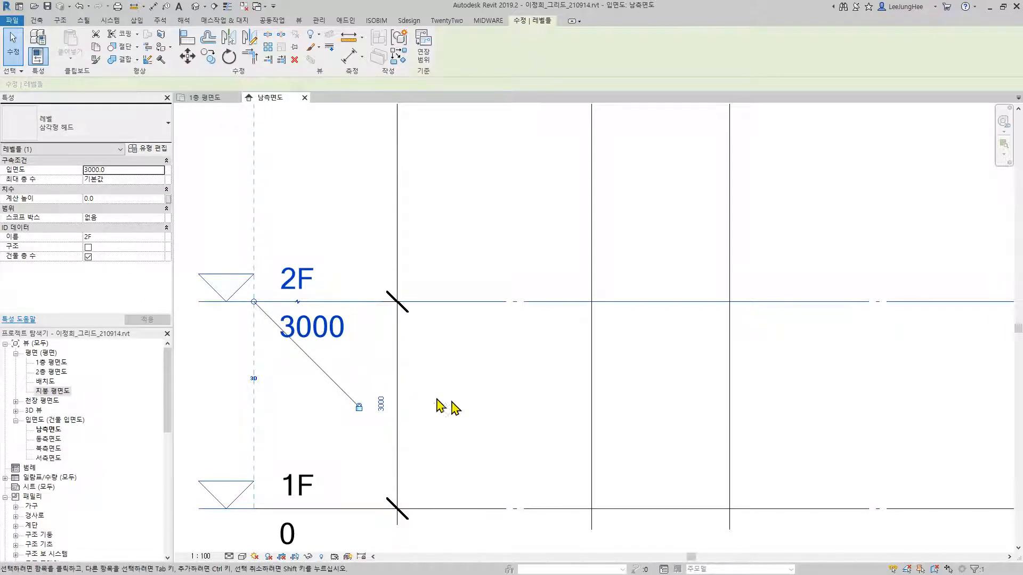
left_click(478, 423)
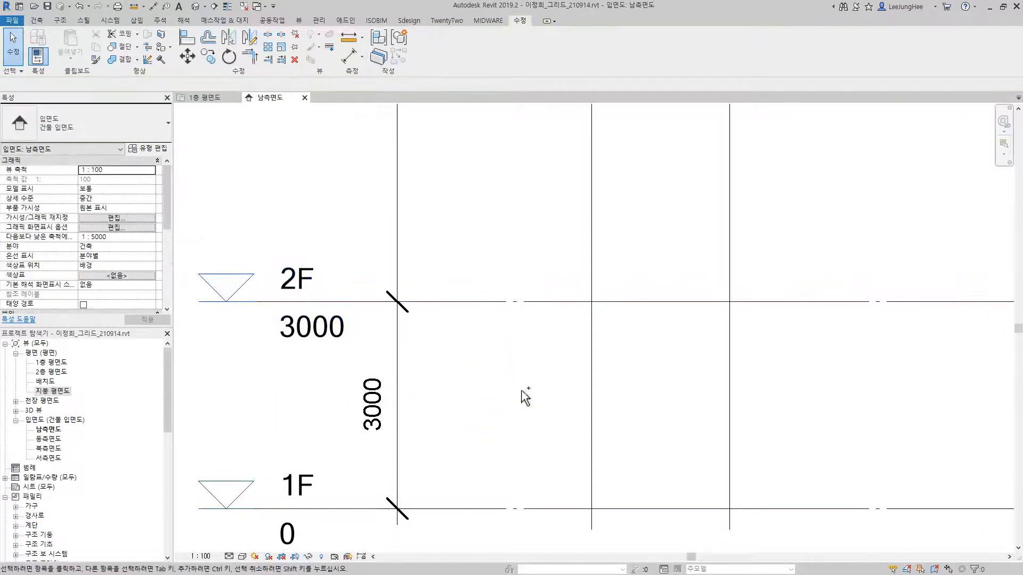
key("ctrl+z")
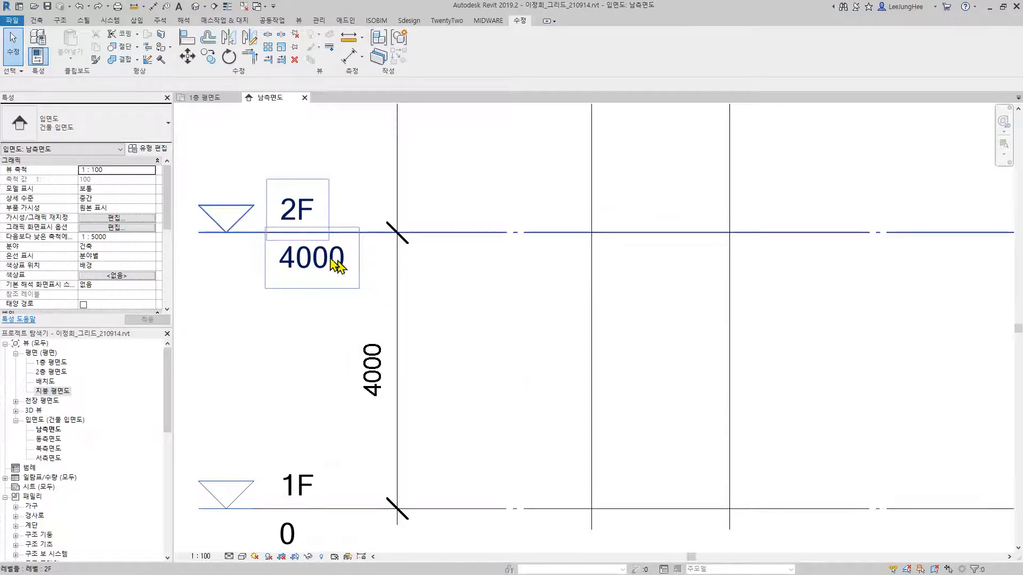
Step: Set the elevation value of the 2F level to 3000
left_click(309, 276)
left_click(333, 272)
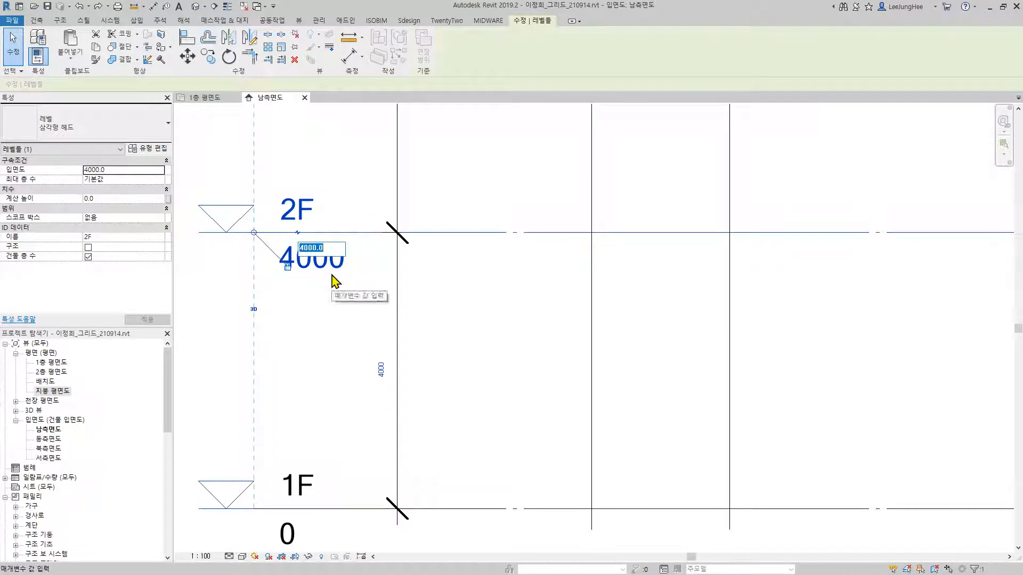
type("3000")
key("Return")
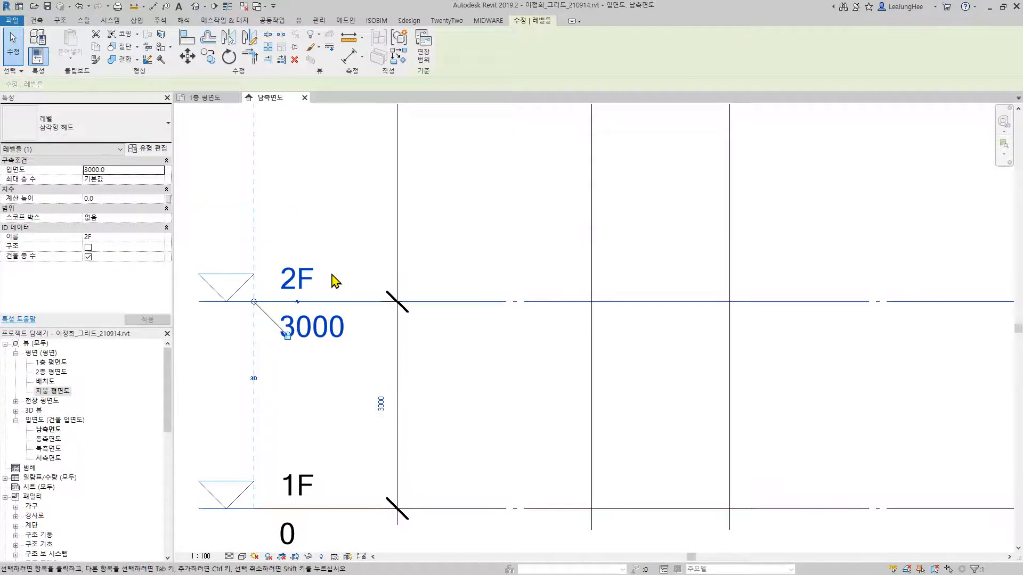
left_click(501, 251)
Step: Rename the 1F level as L1 and the 2F level as L2
scroll(507, 328, "down", 5)
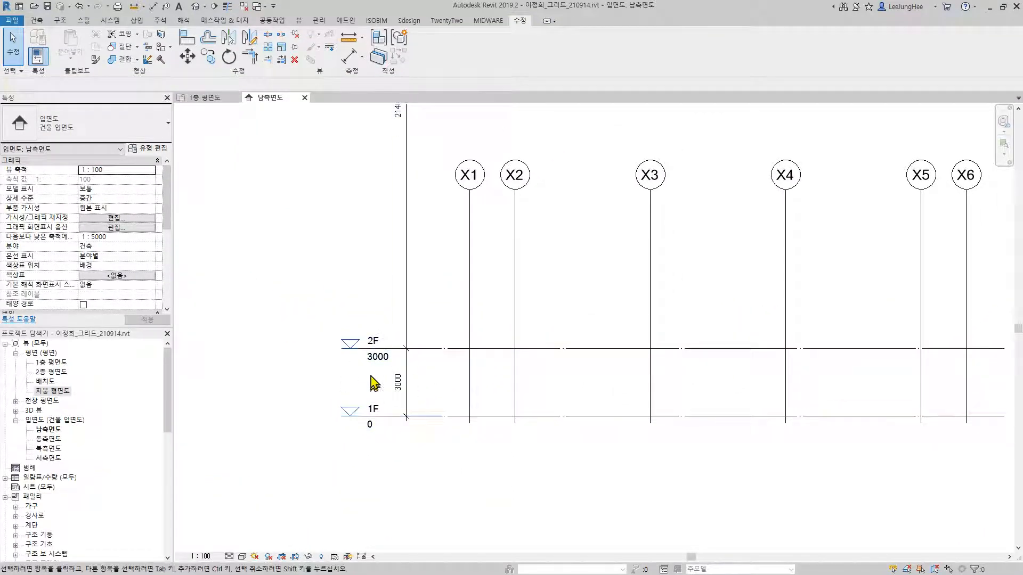
scroll(284, 367, "down", 1)
middle_click_drag(284, 367, 277, 405)
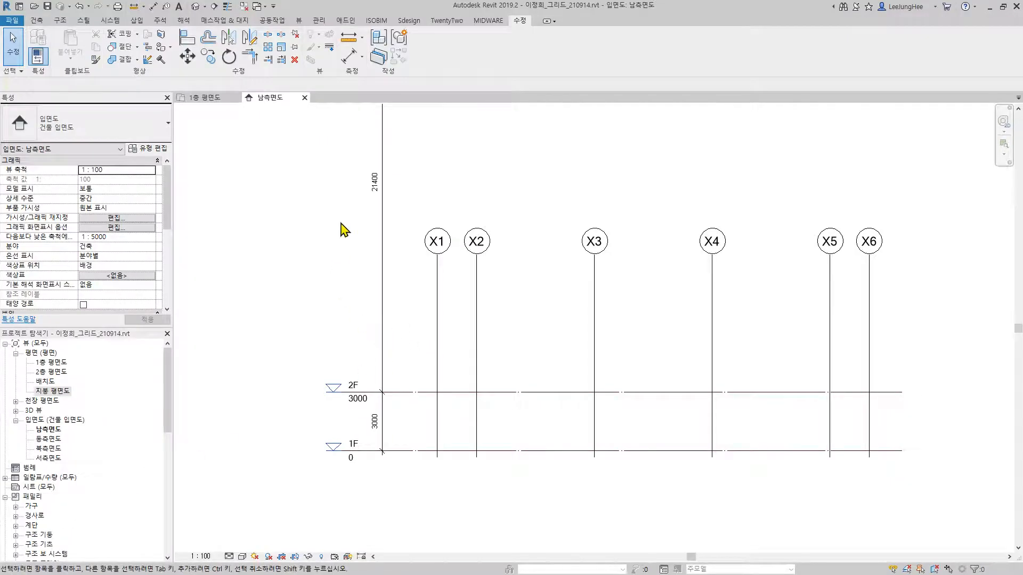
middle_click_drag(272, 339, 402, 389)
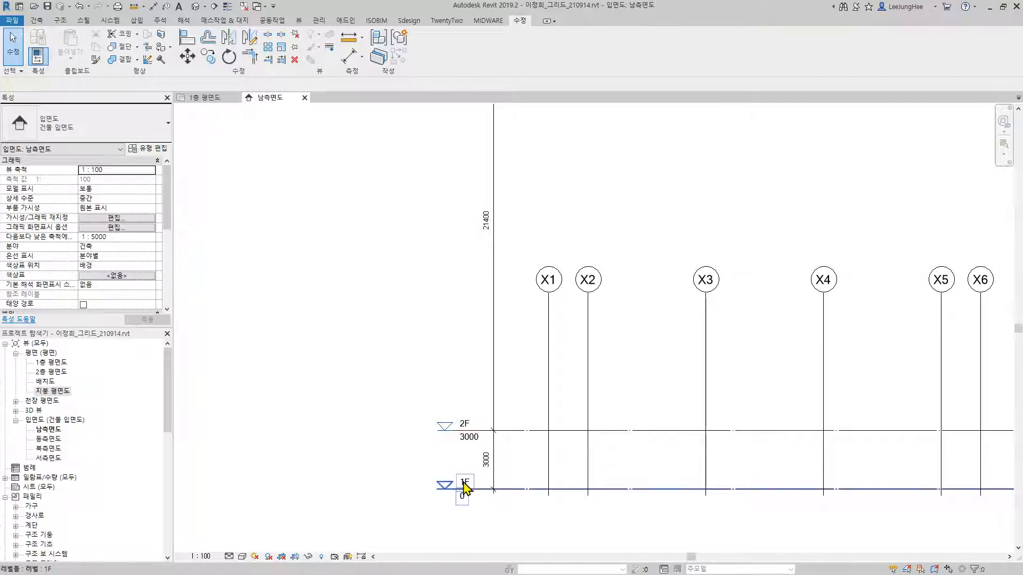
left_click(482, 488)
left_click(465, 482)
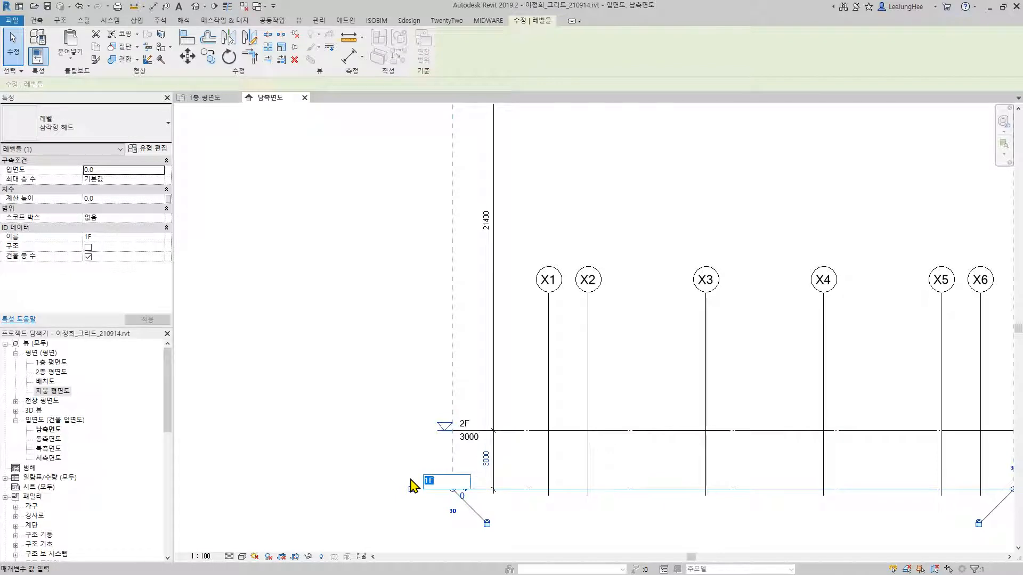
type("1")
key("Return")
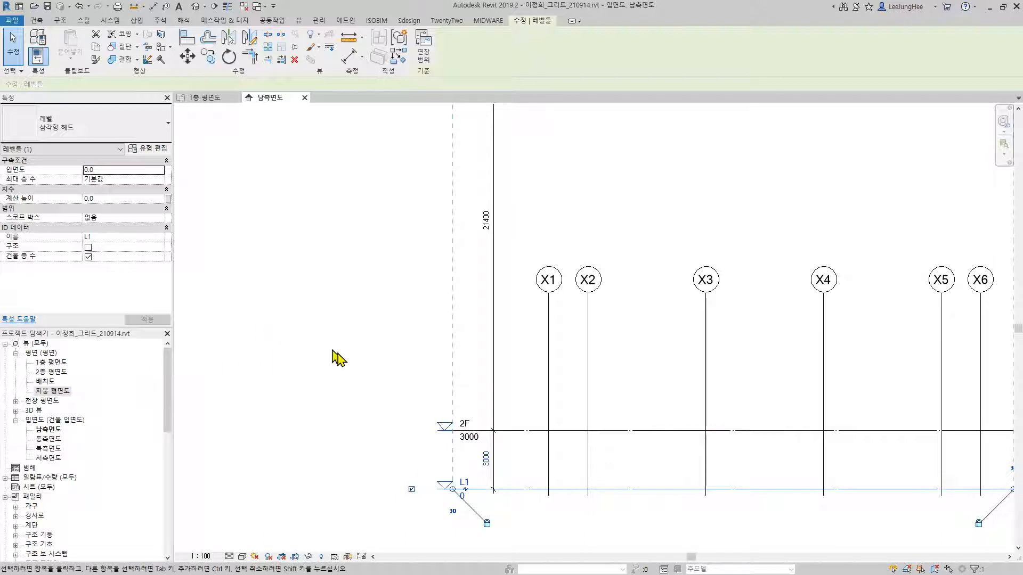
left_click(466, 426)
left_click(466, 425)
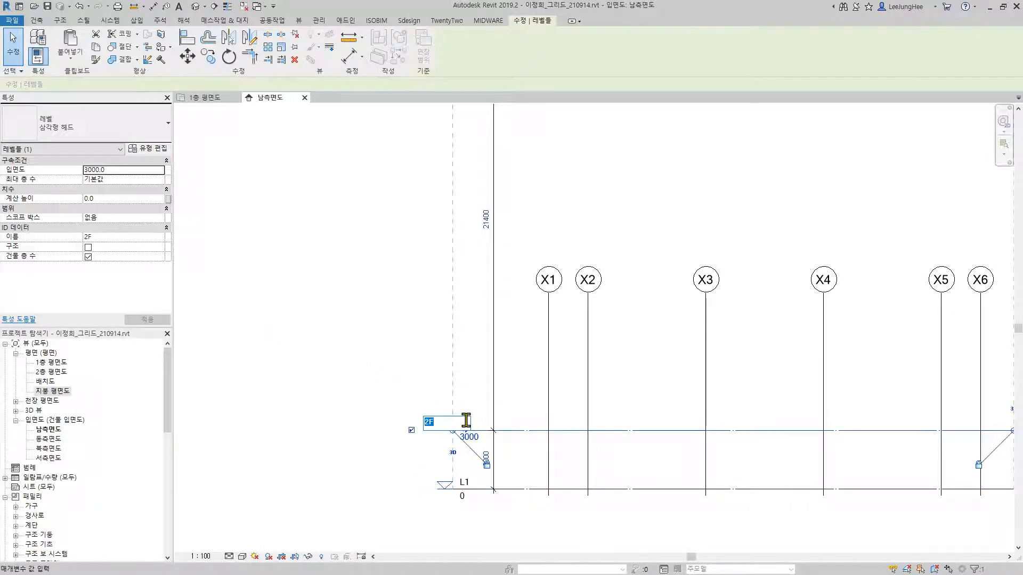
key("Return")
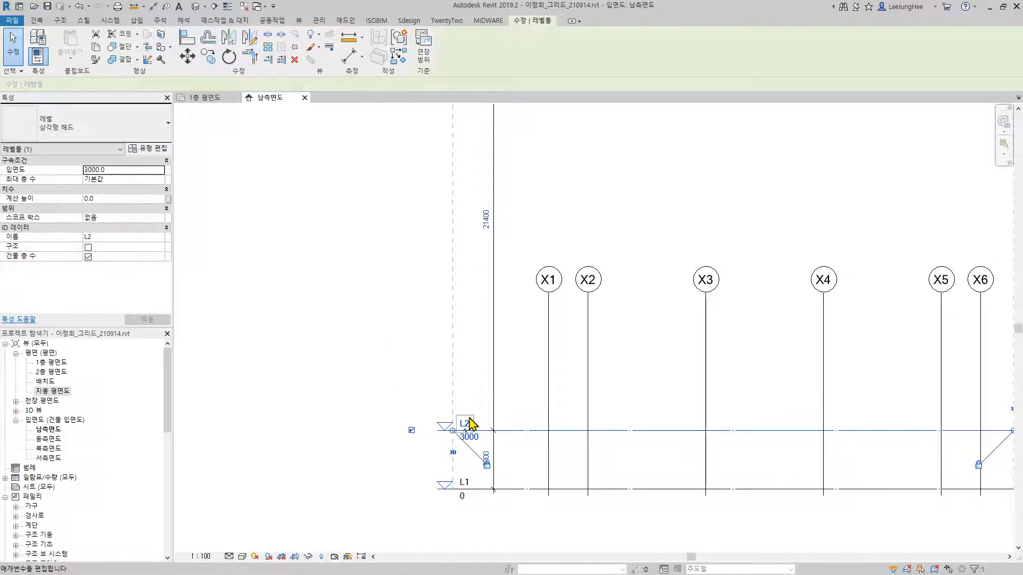
left_click(331, 338)
Step: Copy level L2 straight up three times at 3000 spacing with the multiple-copy option to make levels L3, L4 and L5
scroll(318, 352, "down", 2)
scroll(491, 418, "down", 2)
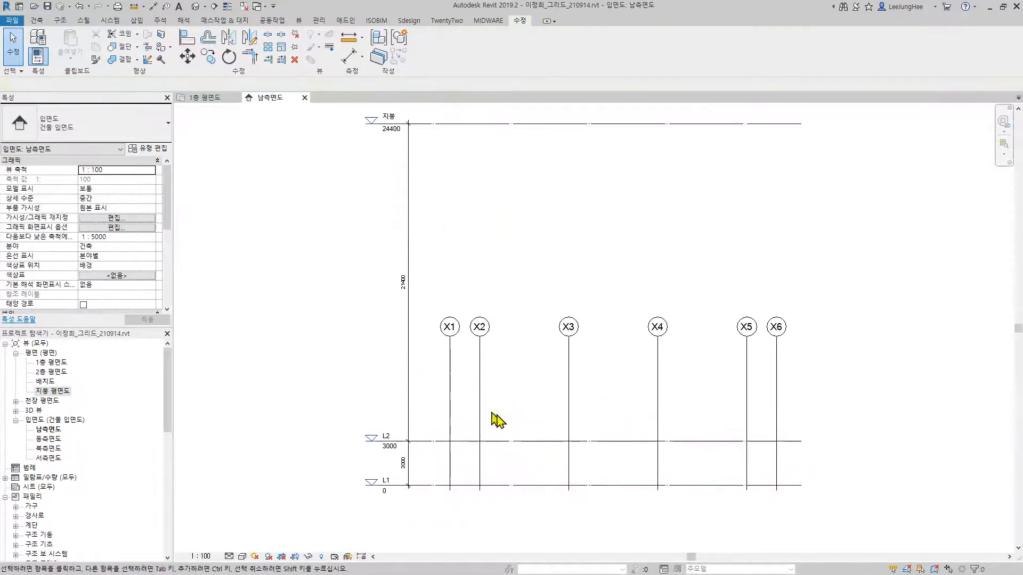
left_click(509, 442)
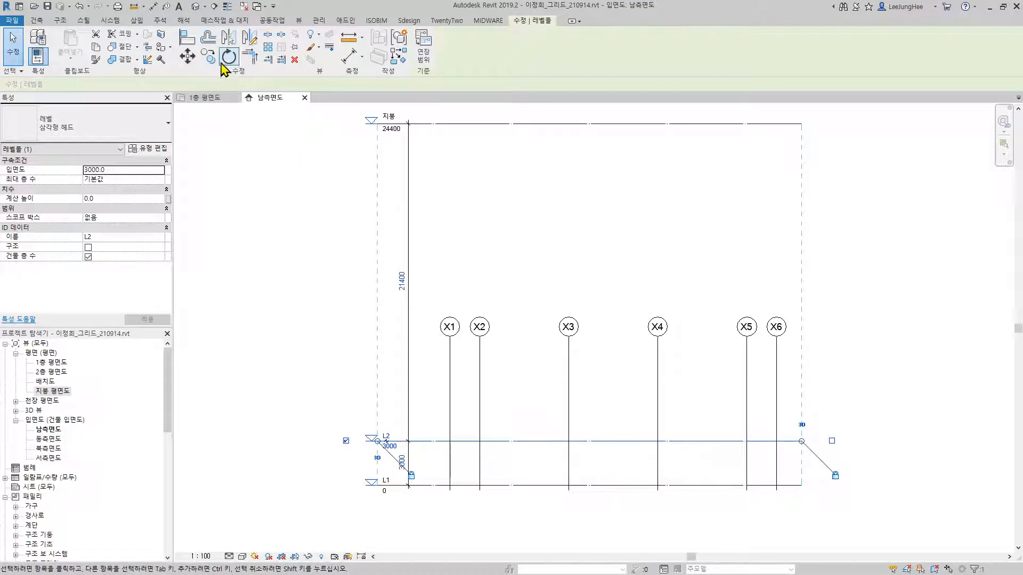
left_click(216, 60)
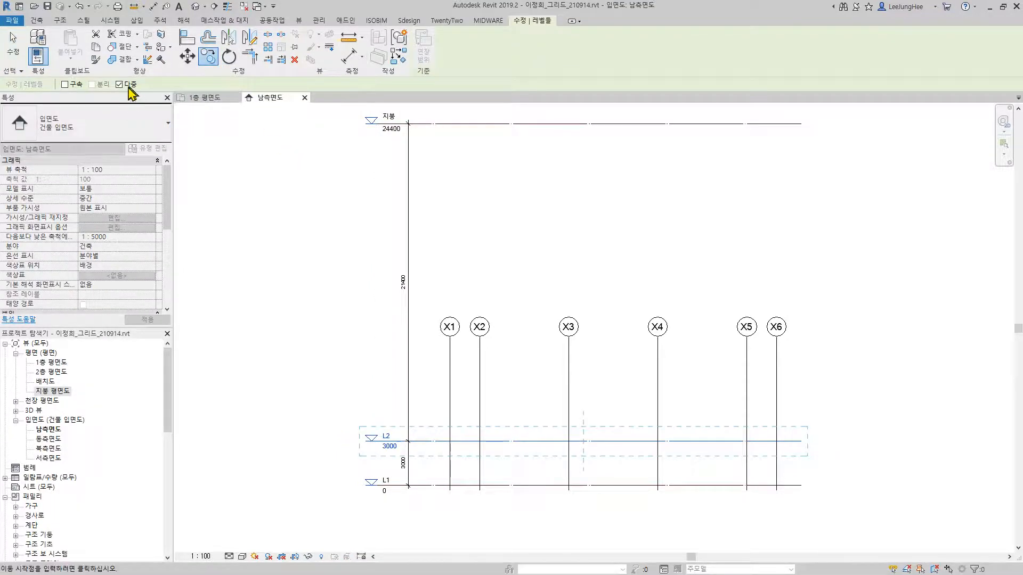
left_click(521, 441)
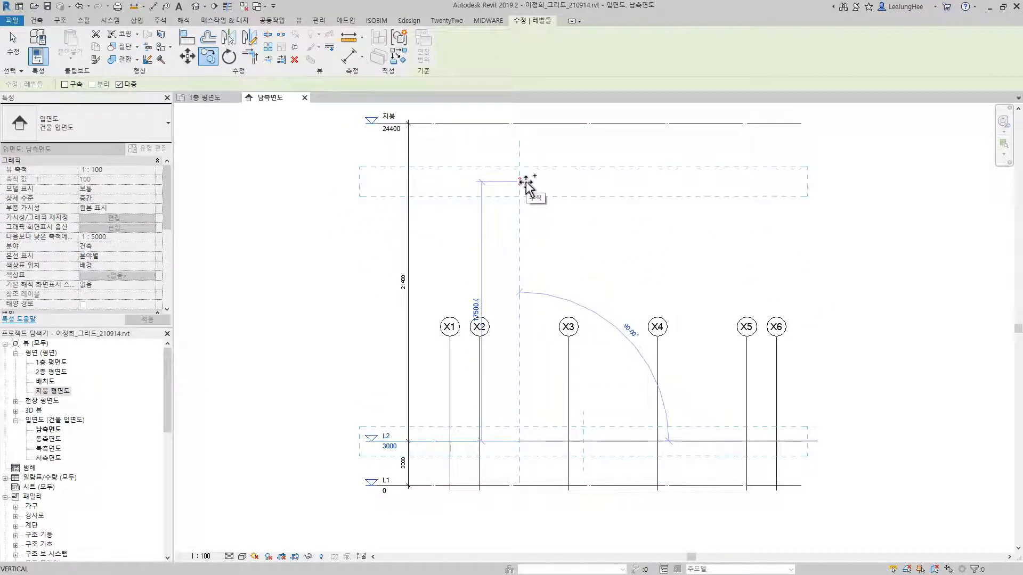
type("300")
key("Return")
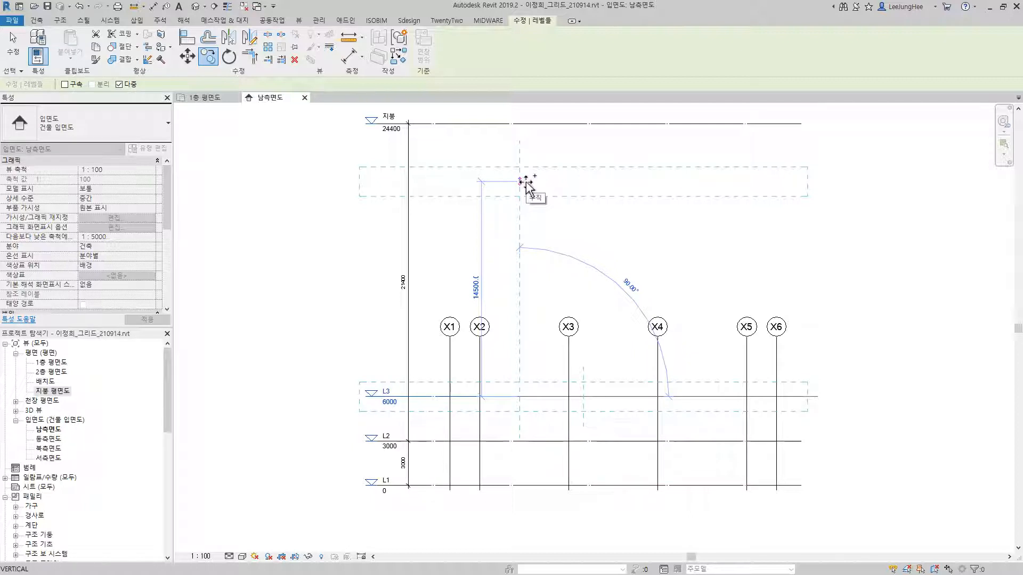
type("3000")
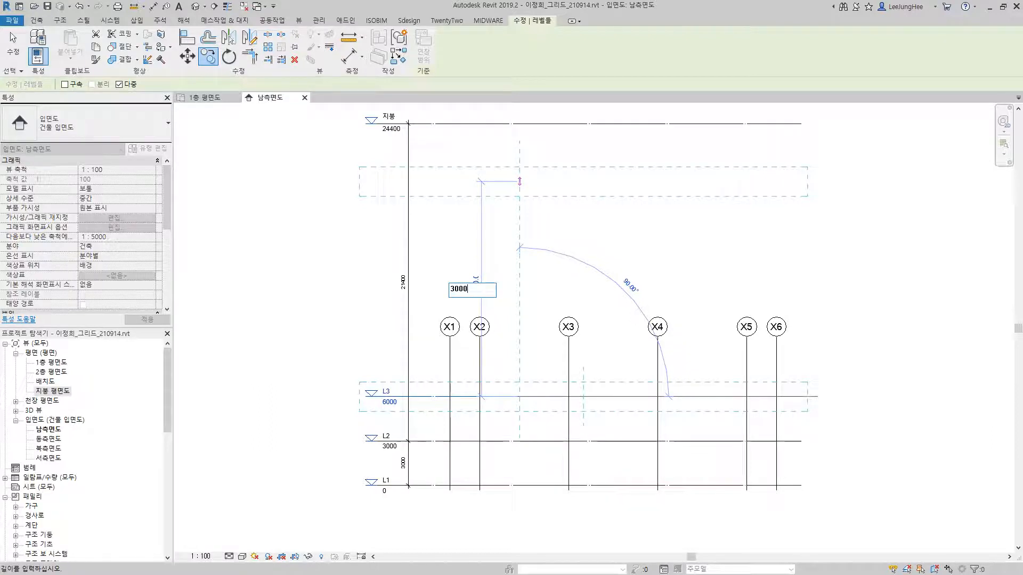
key("Return")
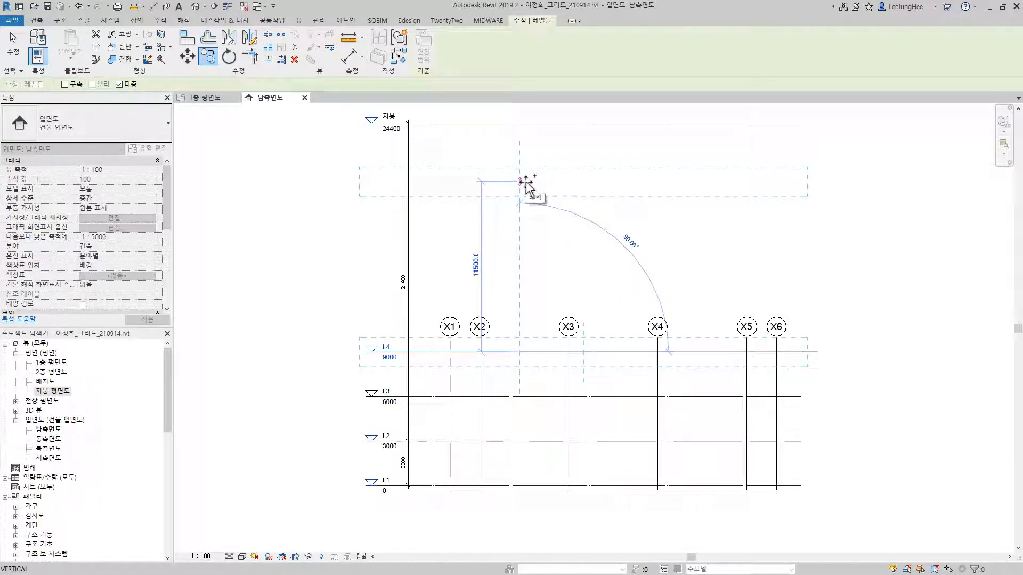
type("3000")
key("Return")
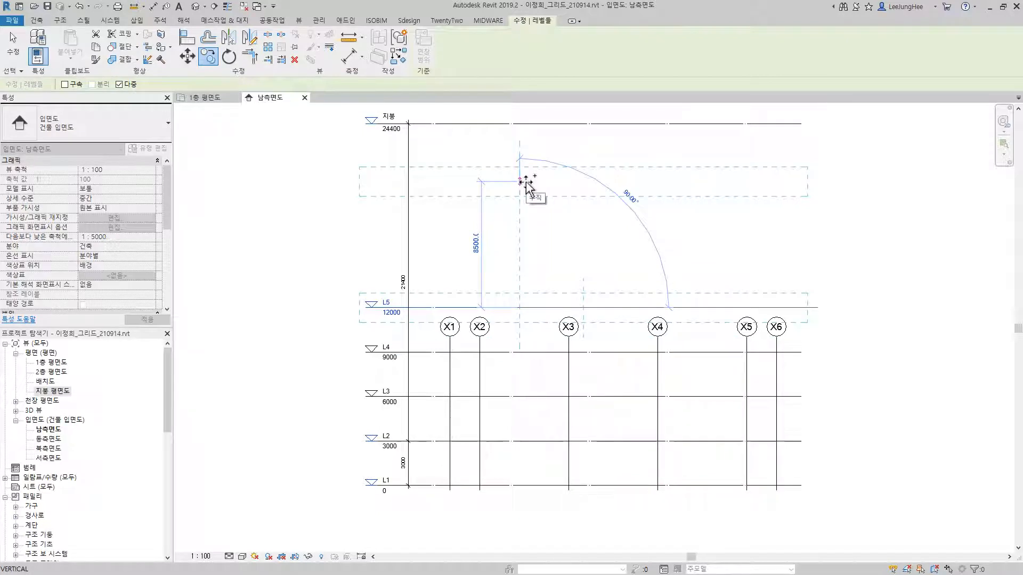
key("Escape")
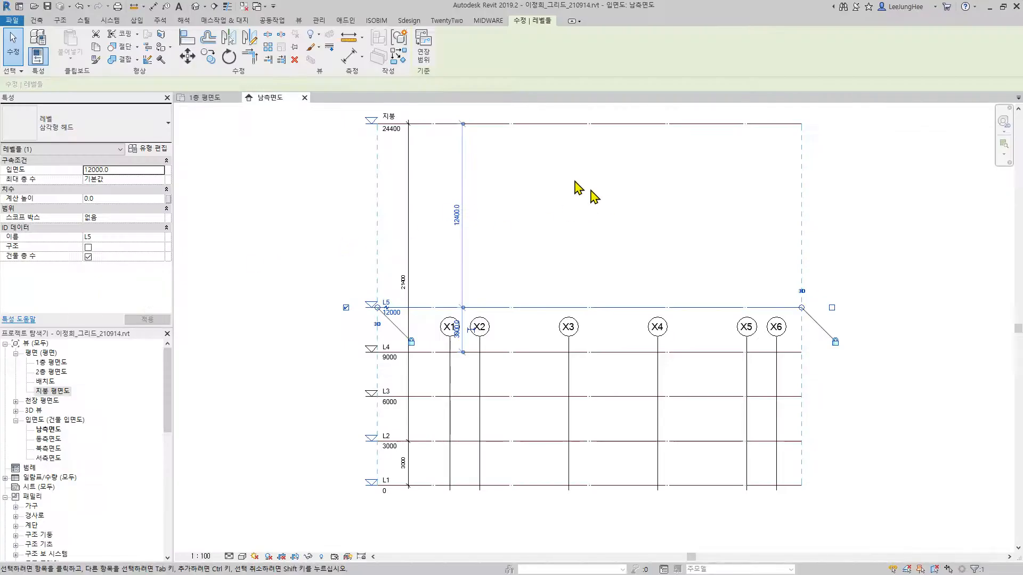
left_click(589, 167)
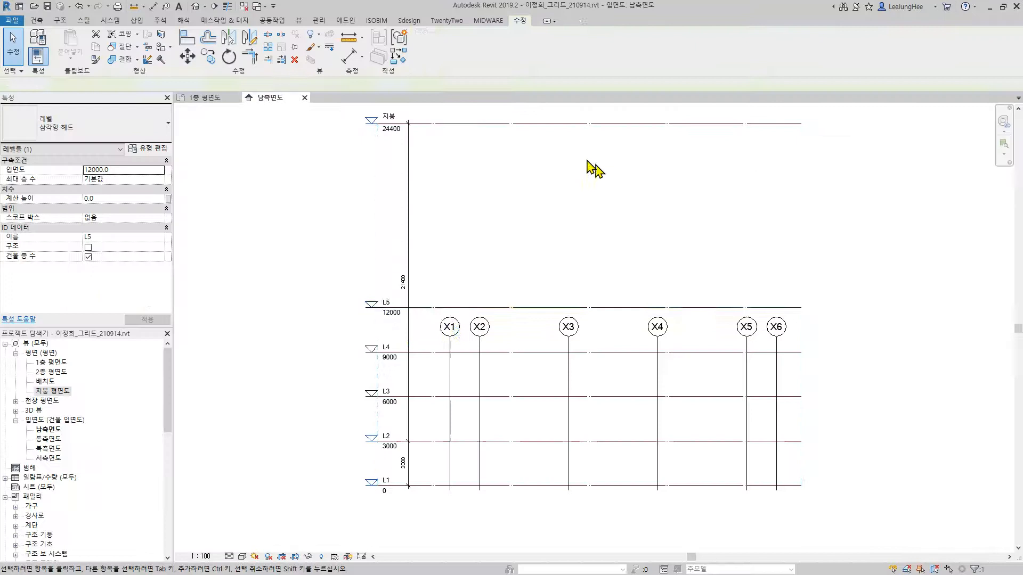
Step: Rename the topmost 지붕 level as LR
double_click(387, 116)
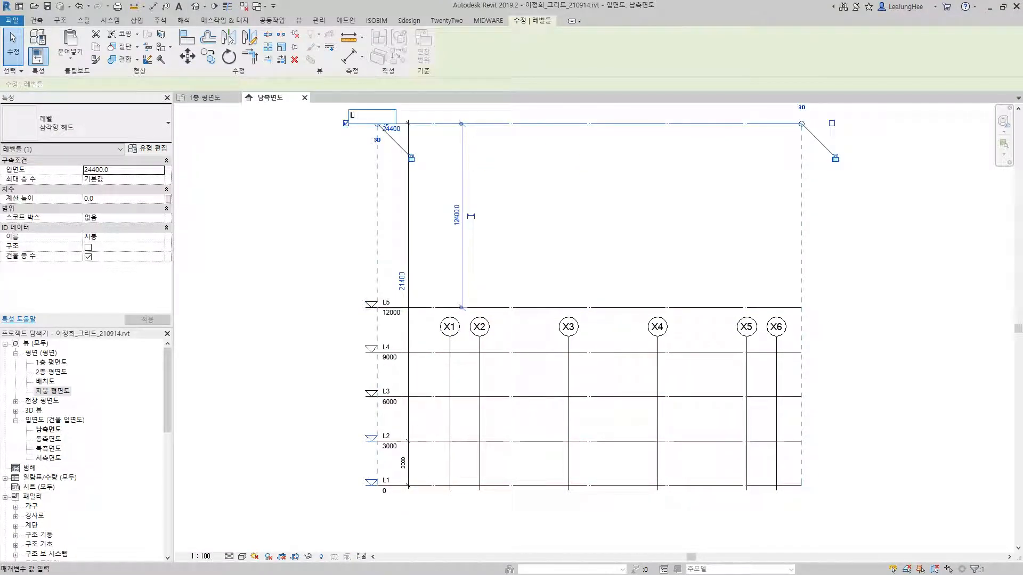
key("Return")
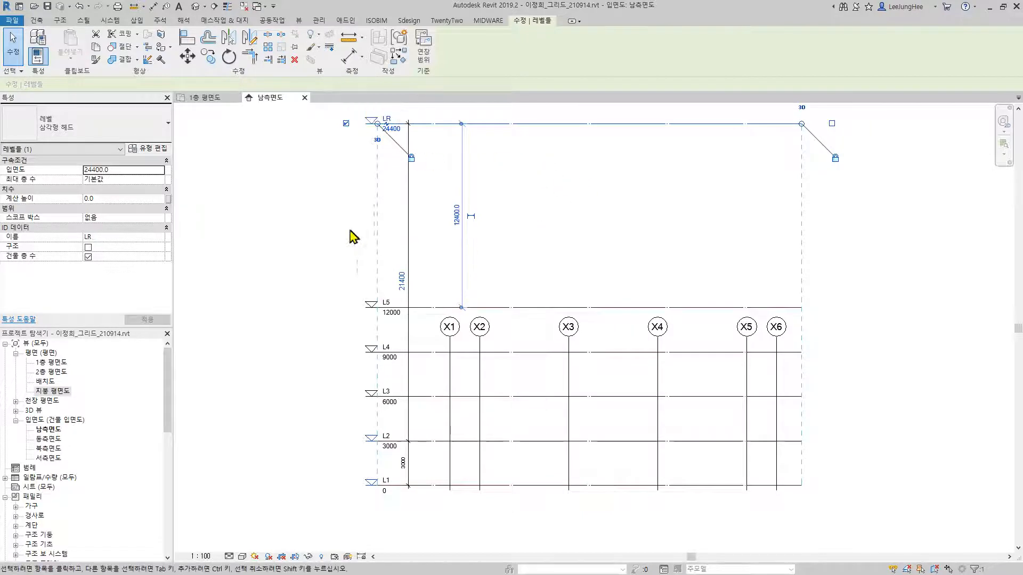
left_click(347, 235)
Step: Edit the witness lines of the level dimension outside grid X1 to include levels L3, L4 and L5
left_click(409, 239)
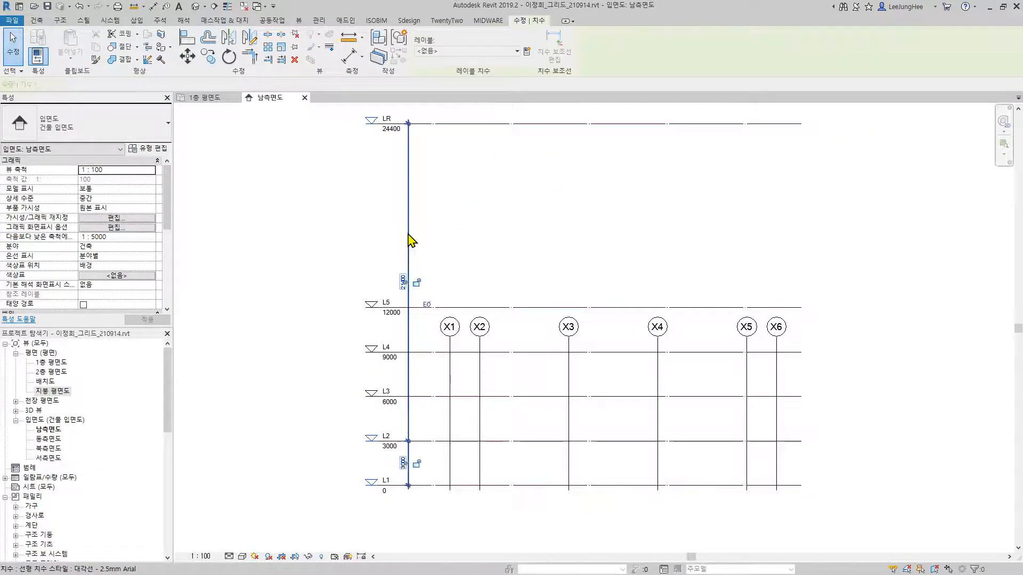
left_click(384, 429)
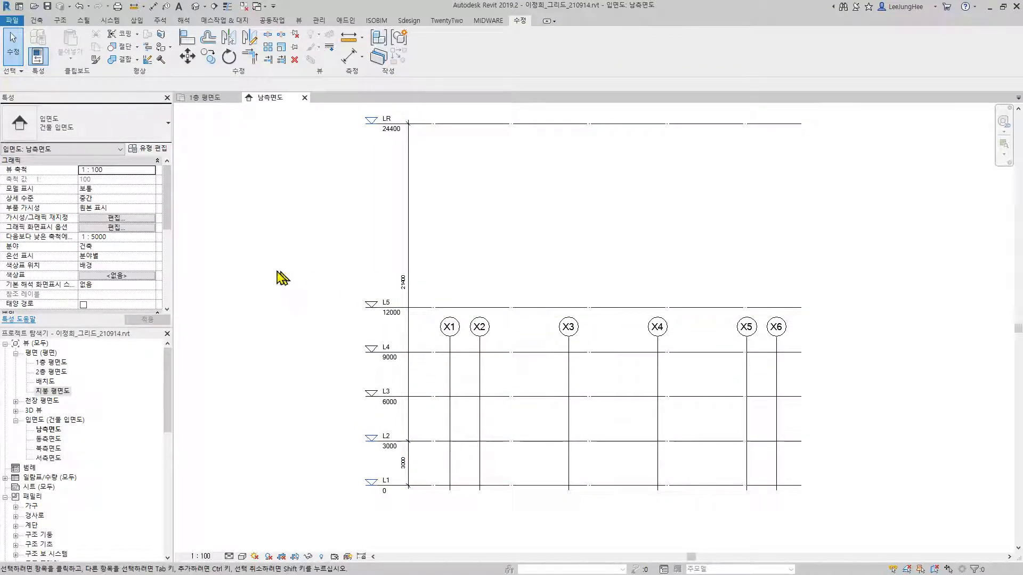
left_click(406, 203)
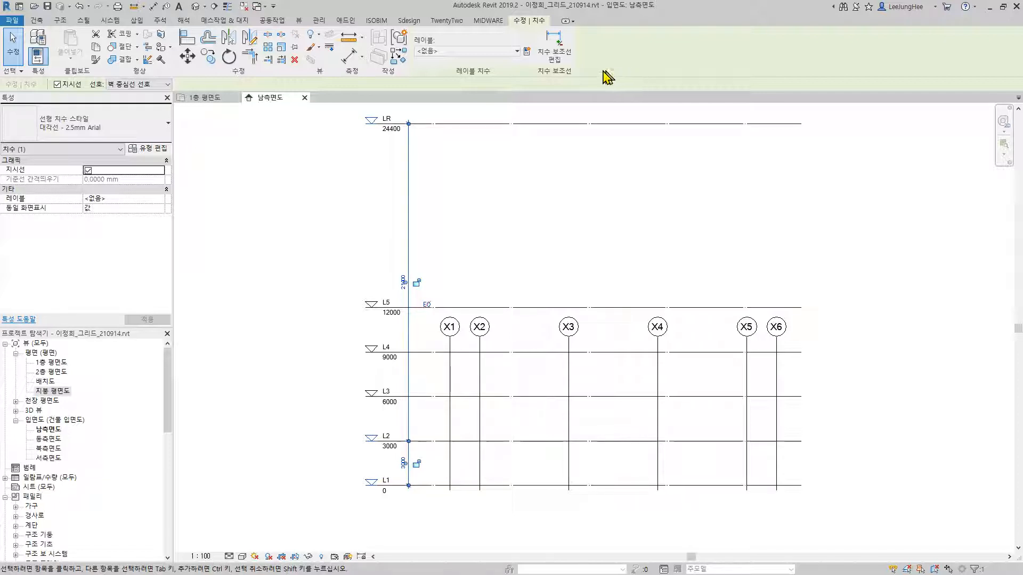
left_click(555, 53)
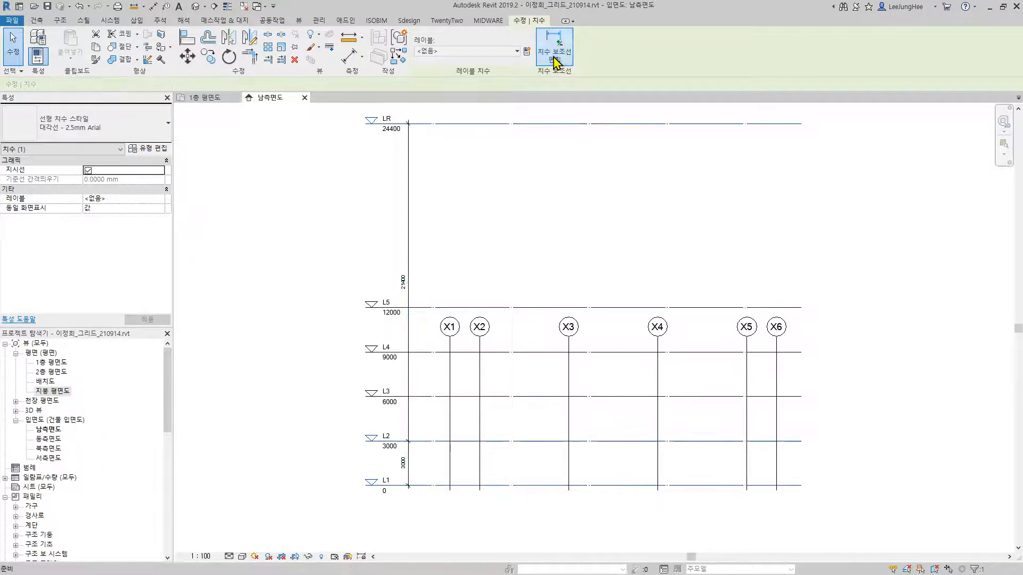
left_click(539, 404)
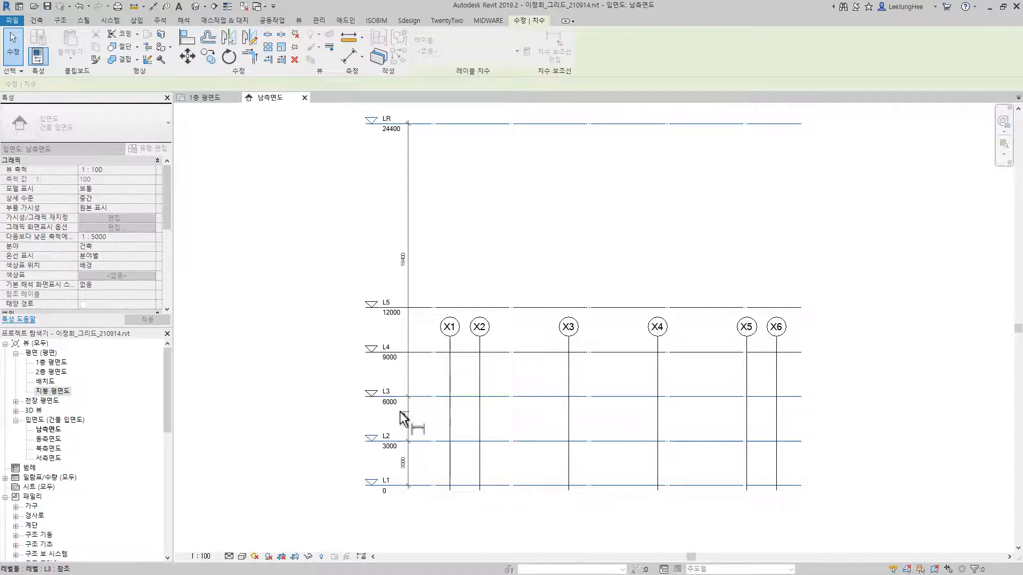
left_click(425, 353)
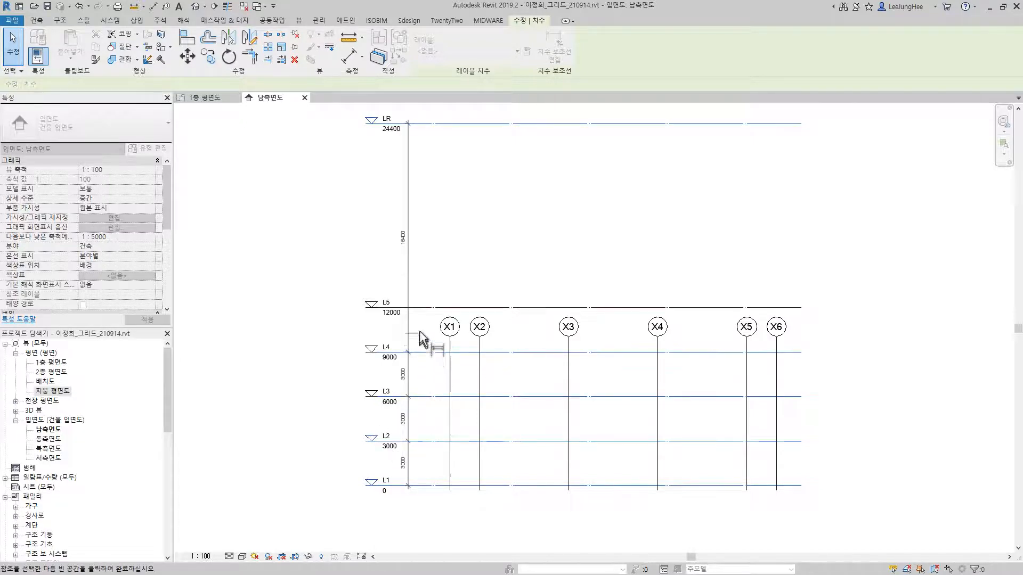
left_click(434, 308)
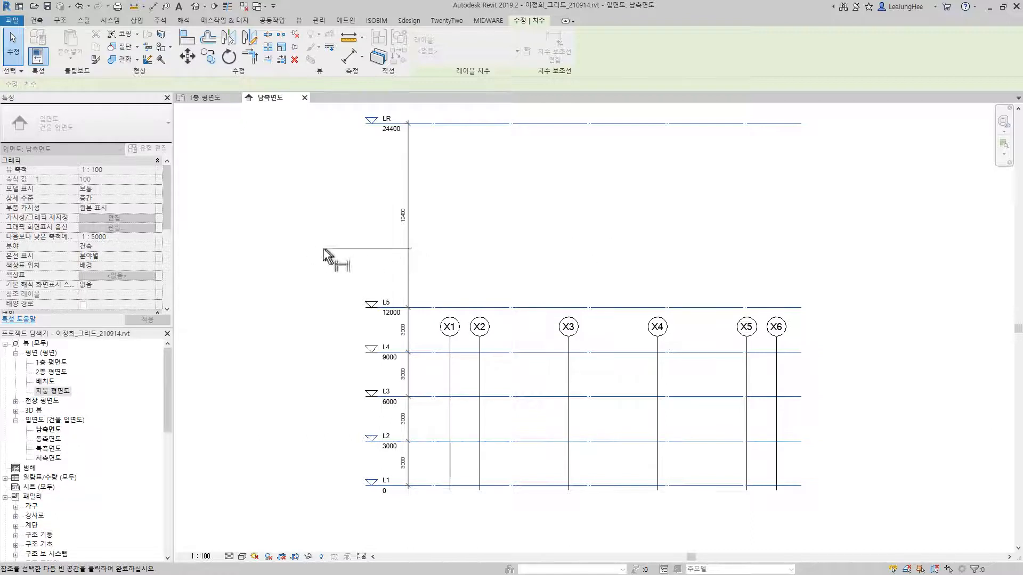
left_click(262, 261)
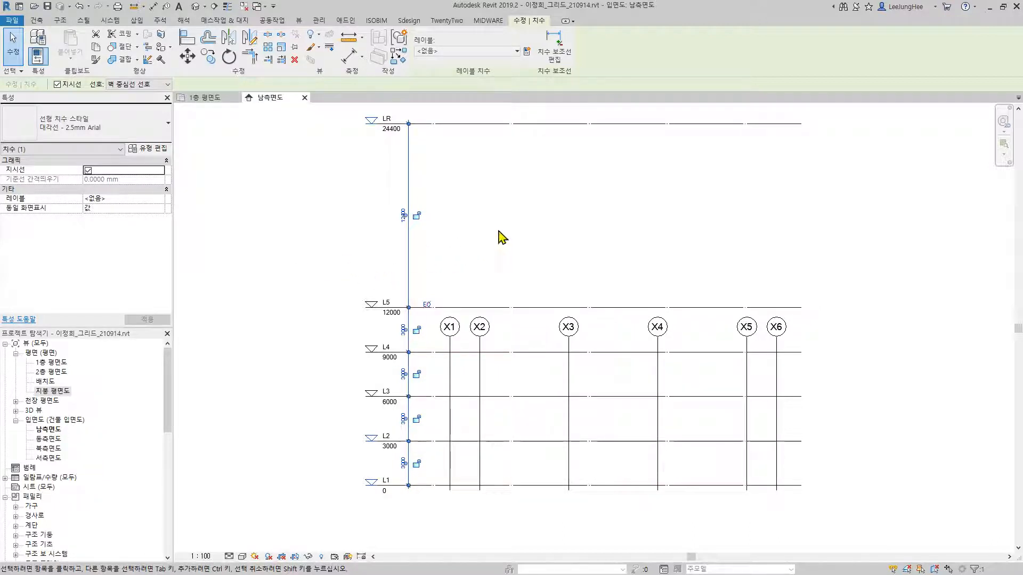
left_click(563, 244)
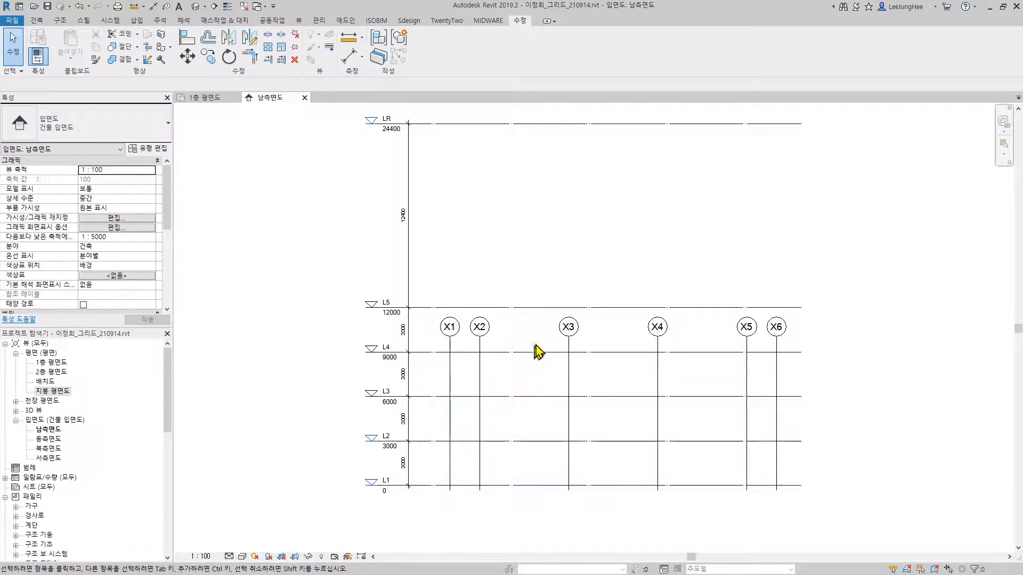
Step: Set the dimension between levels L5 and LR to 3000 by moving the LR level
middle_click_drag(483, 266, 472, 339)
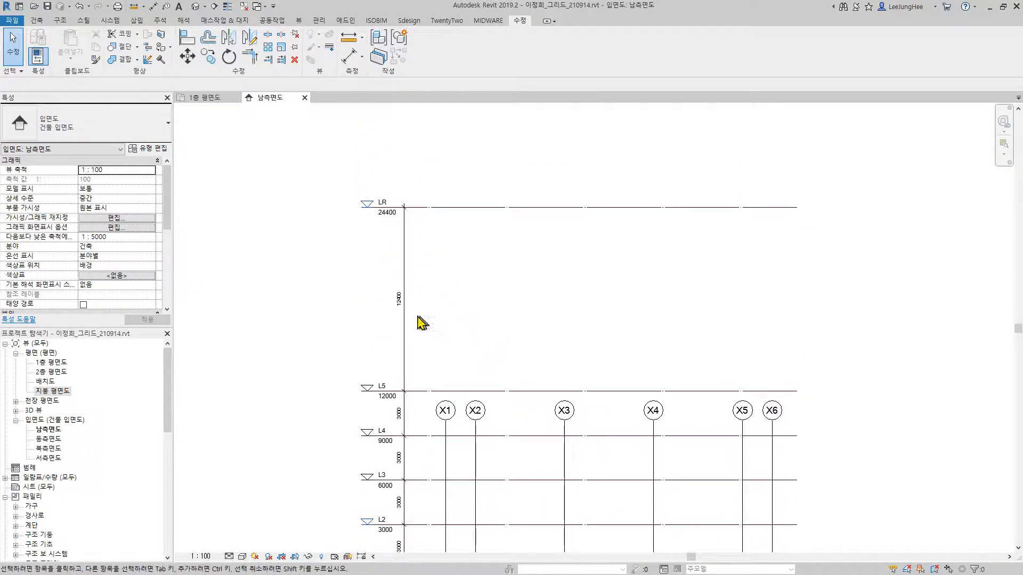
left_click(538, 214)
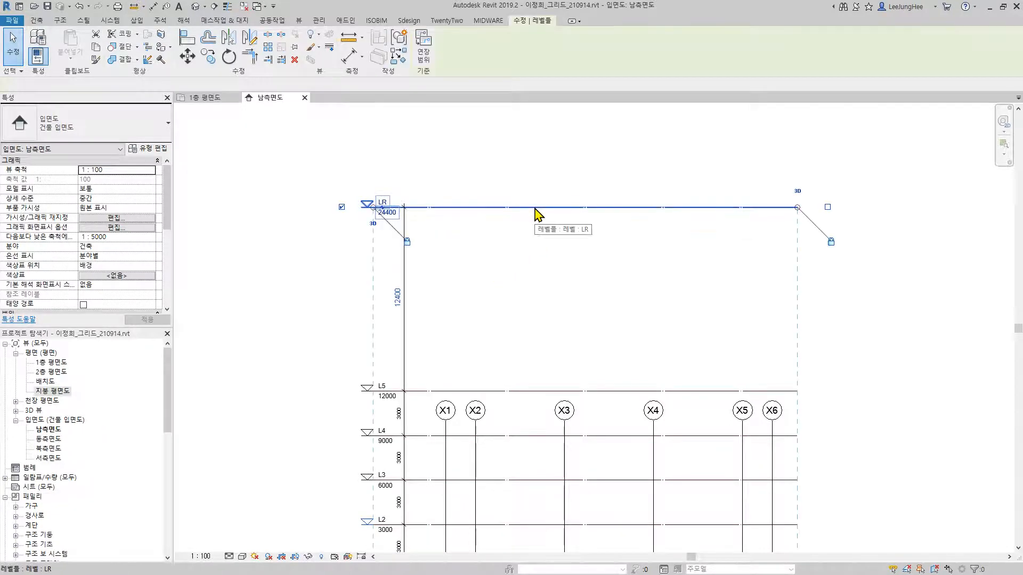
left_click(398, 298)
type("3")
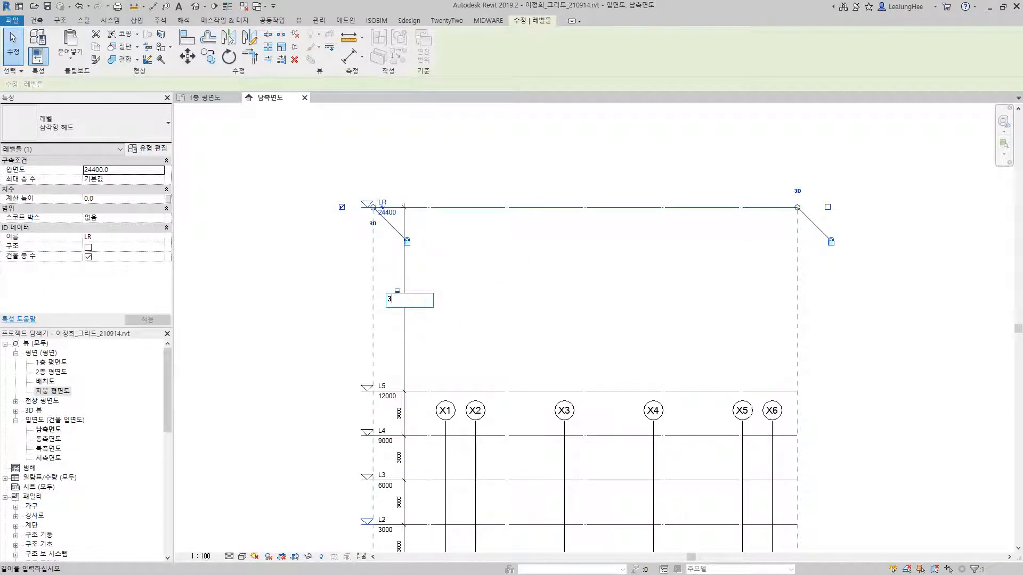
type("000")
key("Return")
left_click(495, 299)
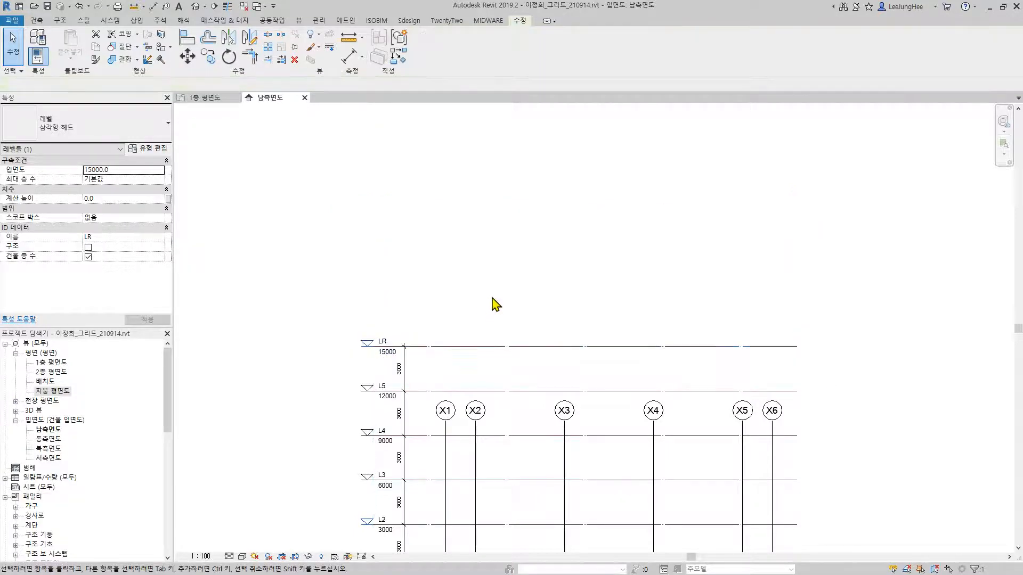
middle_click_drag(545, 321, 526, 257)
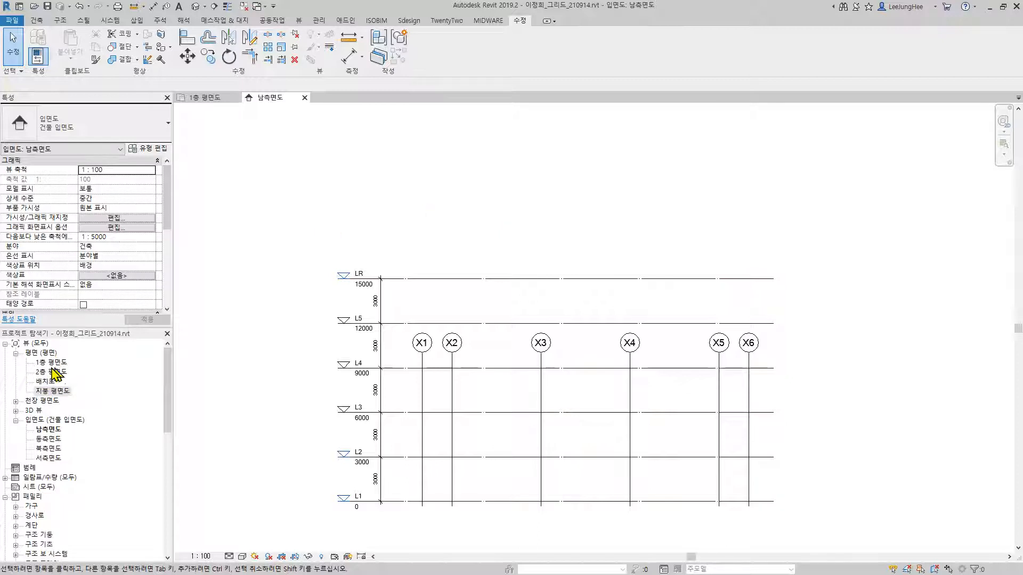
left_click(423, 278)
left_click(209, 57)
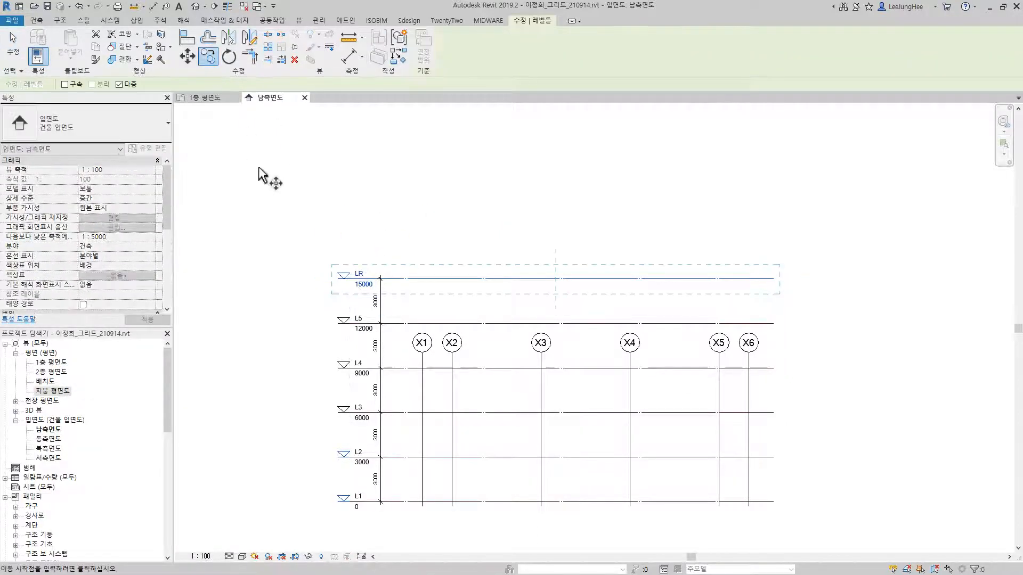
left_click(120, 84)
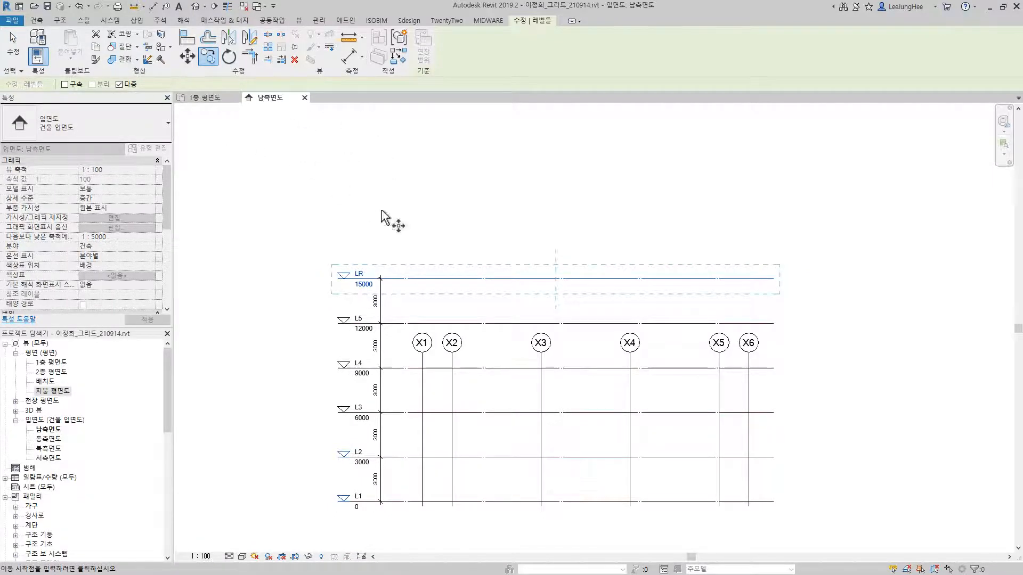
key("Escape")
key("Escape")
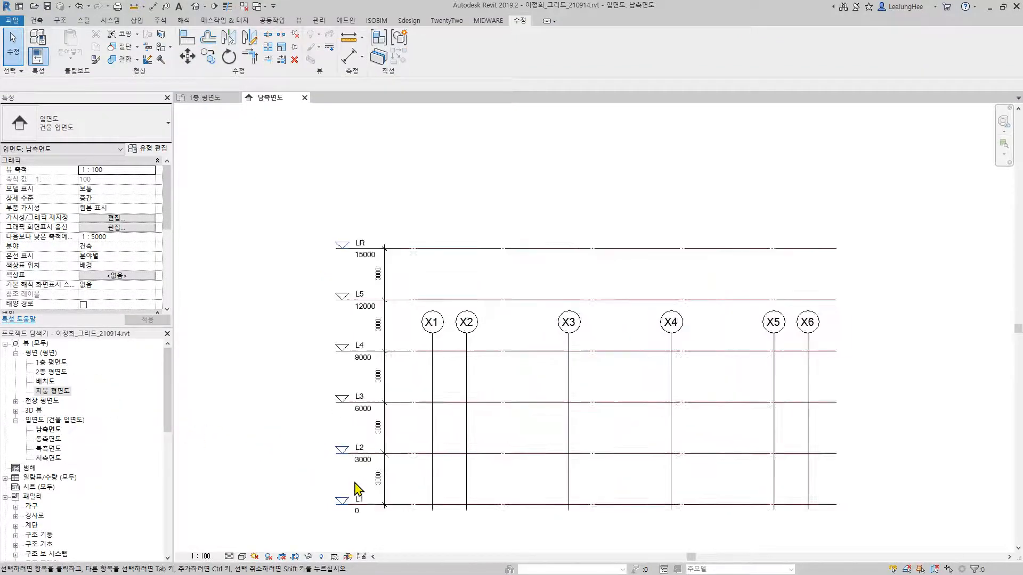
scroll(341, 464, "up", 6)
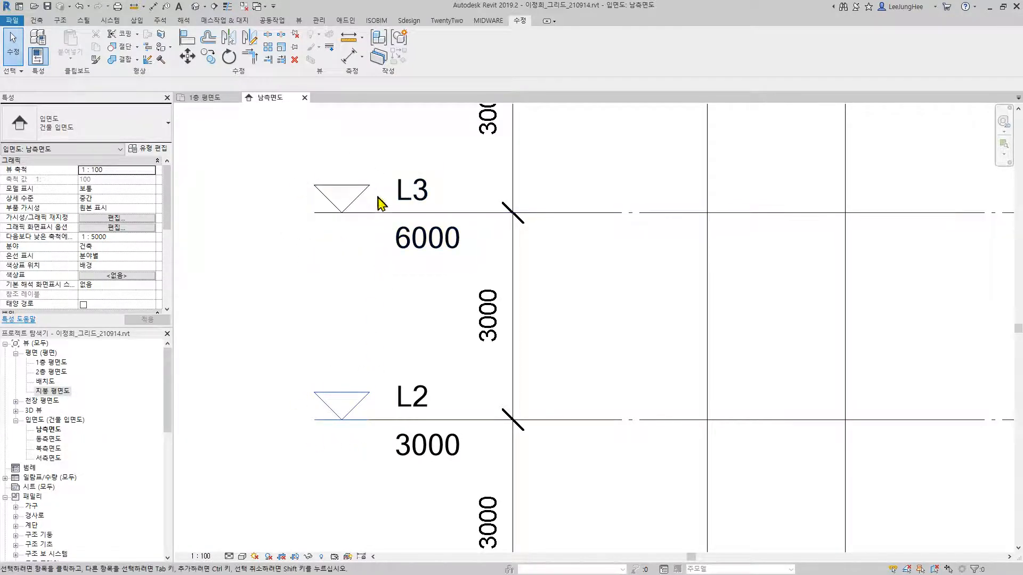
scroll(333, 302, "down", 5)
scroll(314, 330, "down", 2)
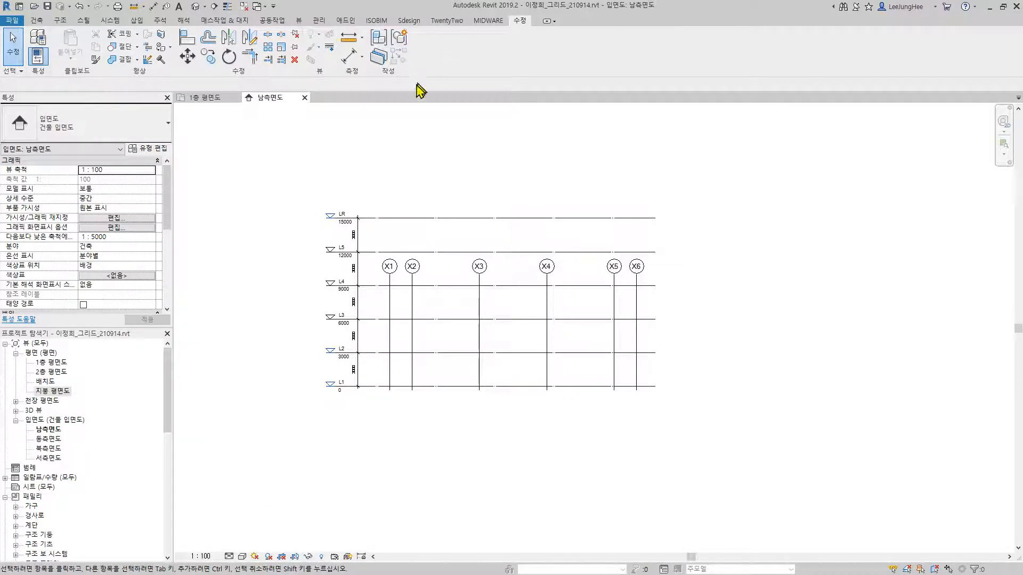
Step: Create new floor plan views for levels L3, L4 and L5, keeping the option not to duplicate existing views on
left_click(300, 21)
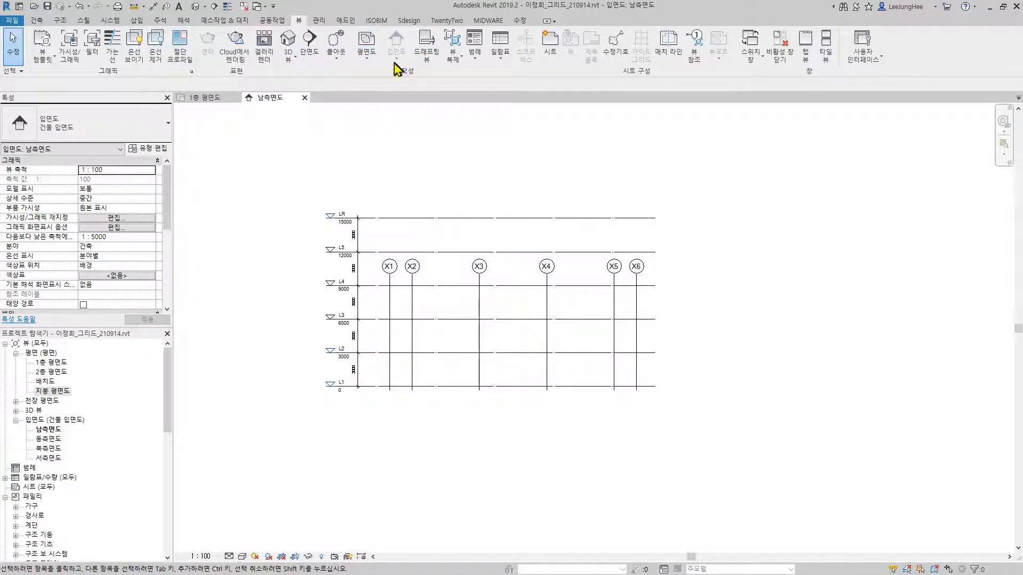
left_click(365, 60)
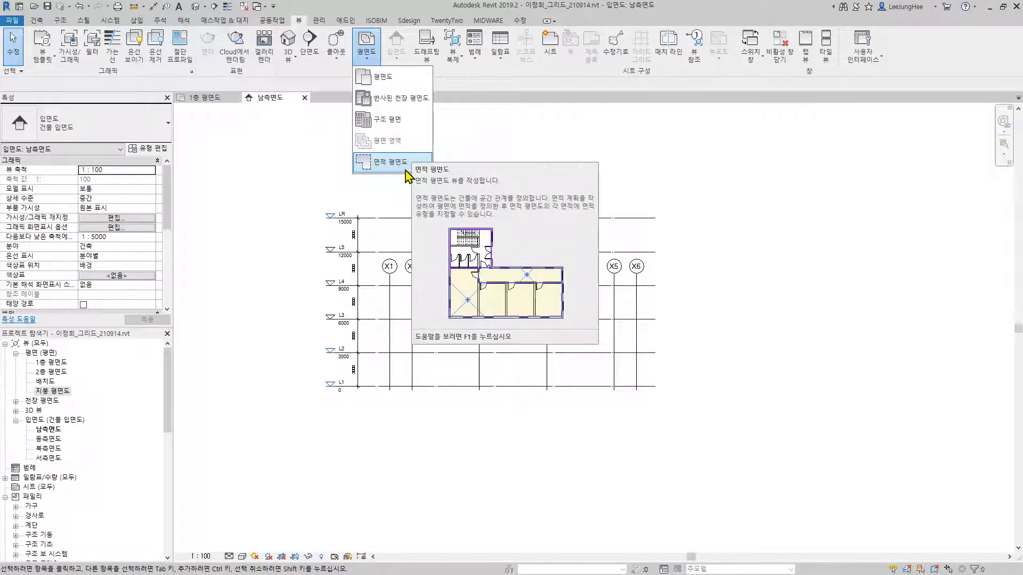
left_click(395, 84)
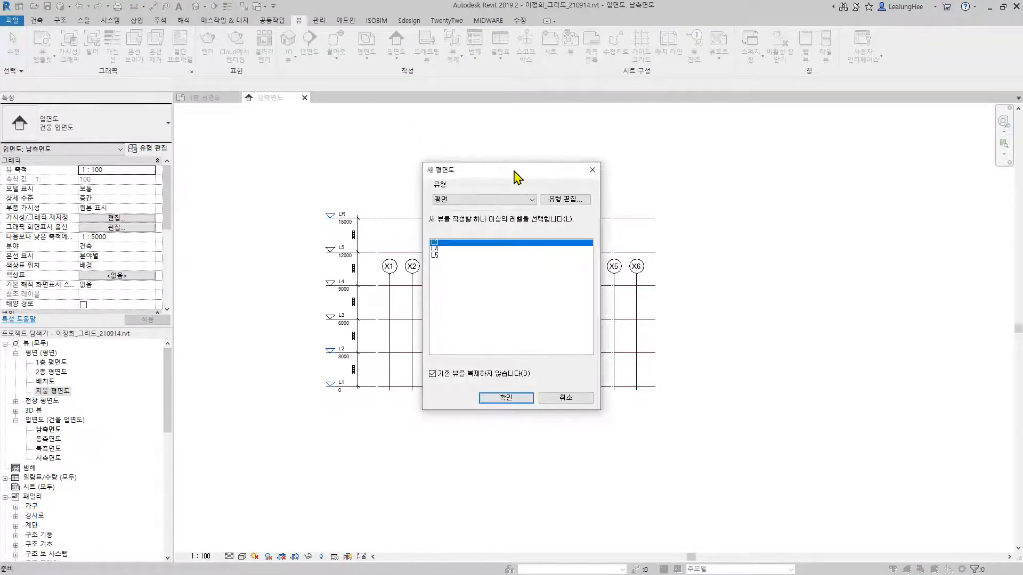
left_click_drag(516, 171, 362, 162)
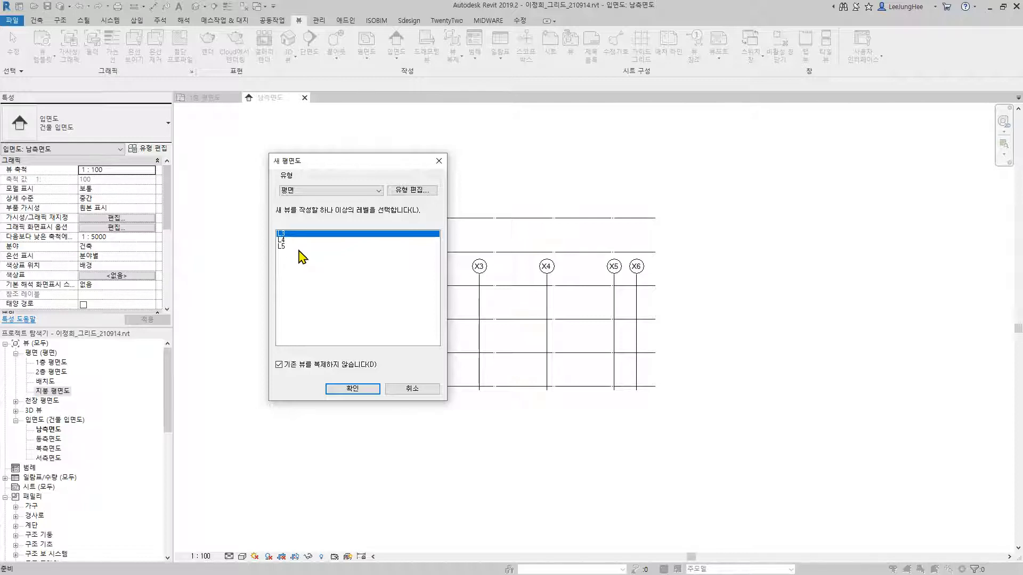
left_click(280, 365)
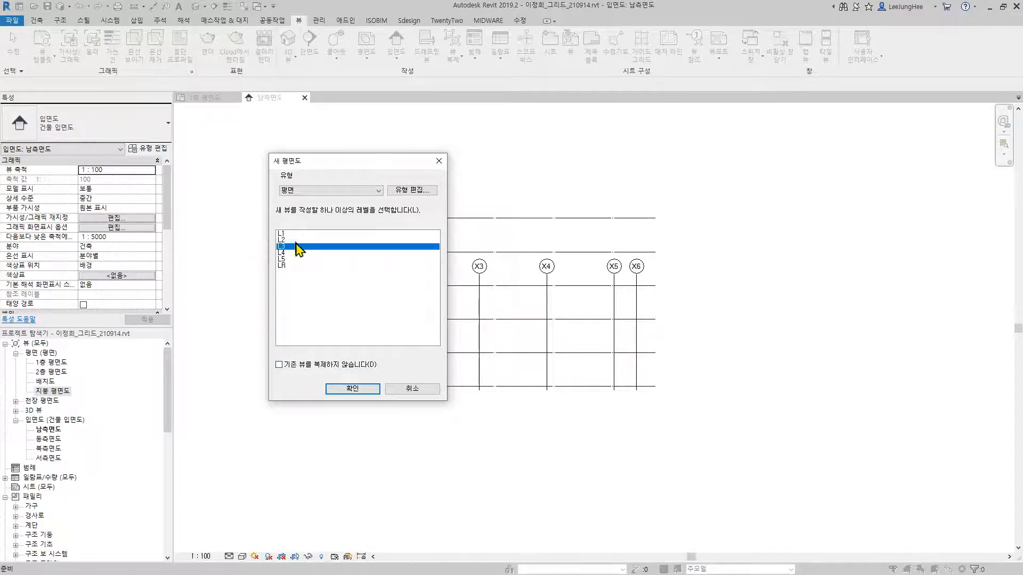
left_click(279, 365)
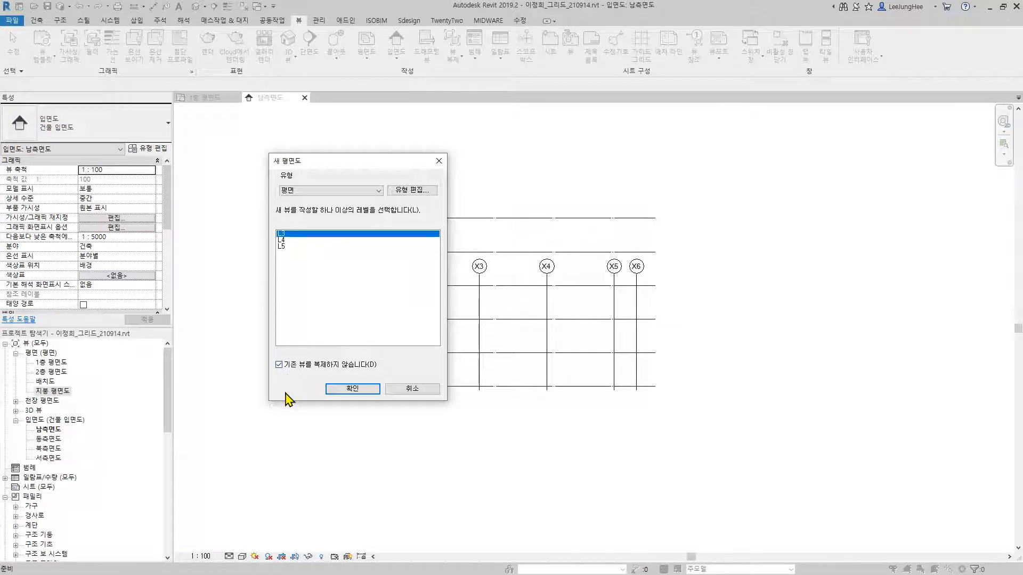
left_click(287, 240)
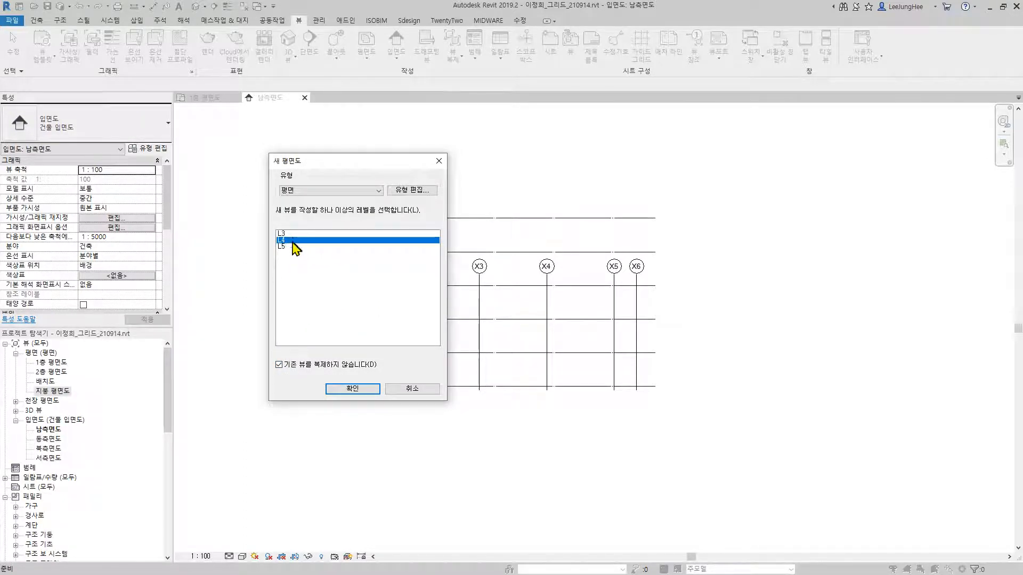
left_click(291, 246, "ctrl")
left_click(291, 233, "ctrl")
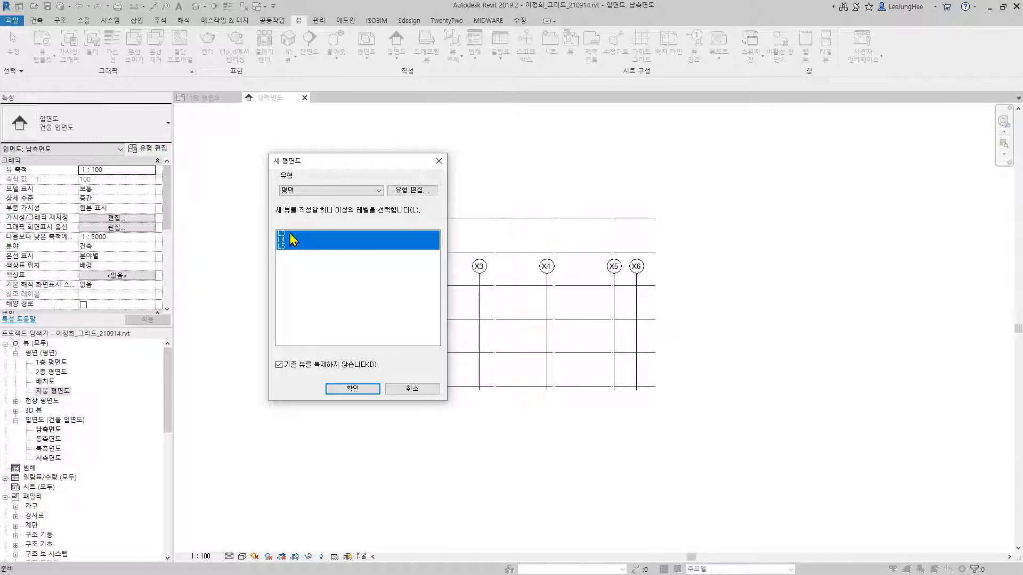
left_click(290, 234)
left_click(288, 240, "ctrl")
left_click(288, 246, "ctrl")
left_click(353, 389)
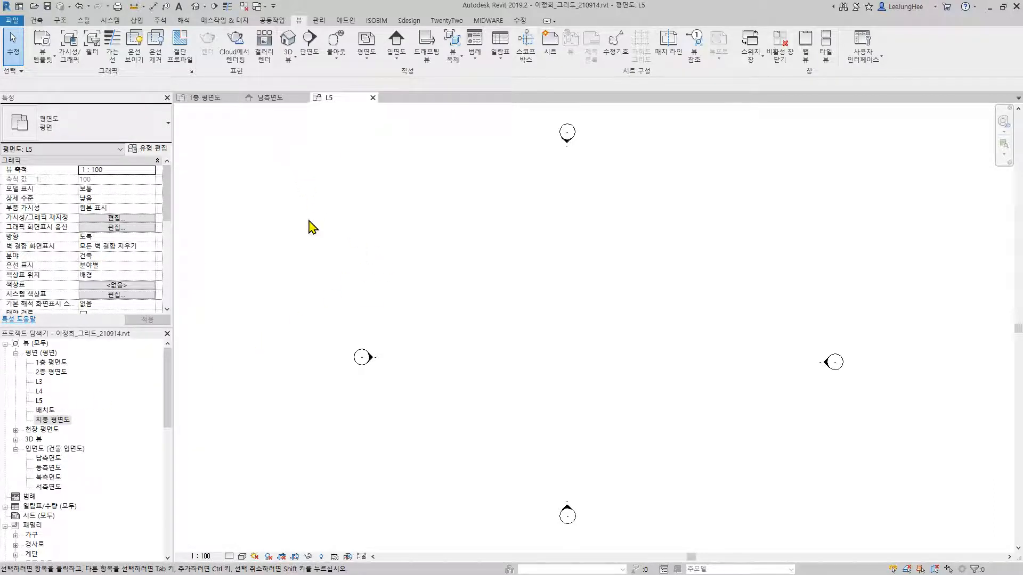
Step: Return to the 남측면도 elevation view with all levels from L1 to LR in view
left_click(274, 102)
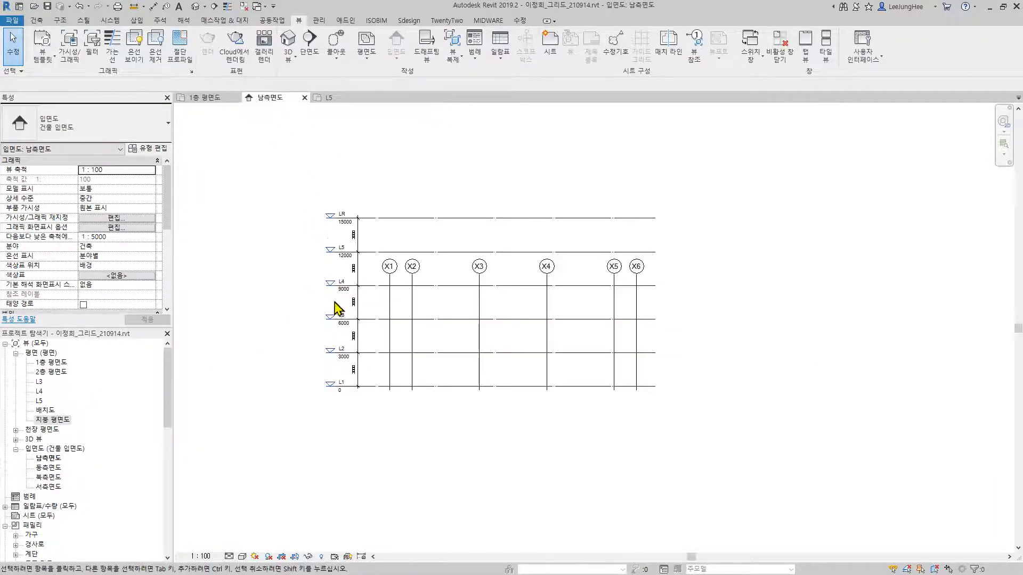
scroll(320, 305, "up", 2)
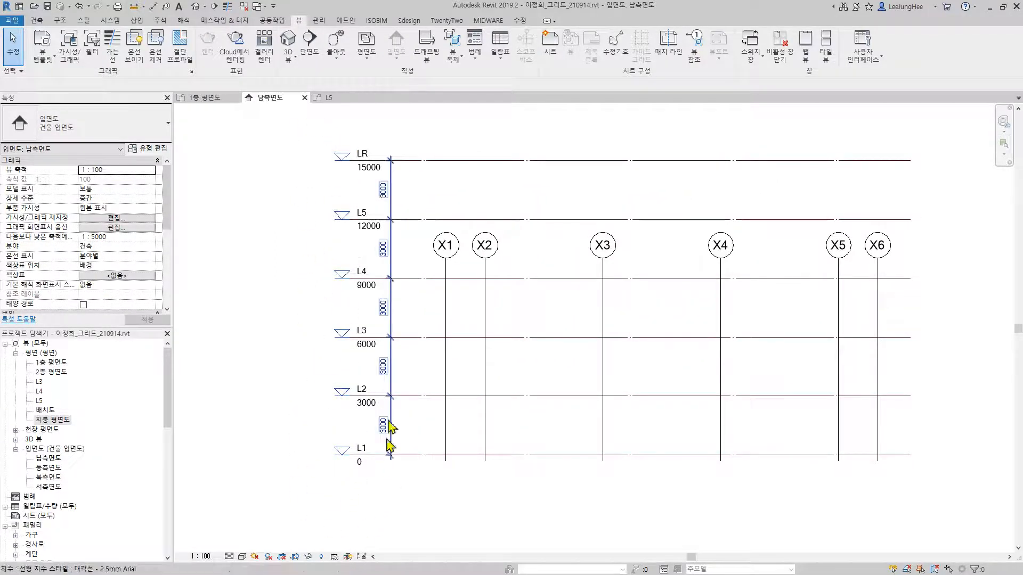
middle_click_drag(274, 373, 283, 393)
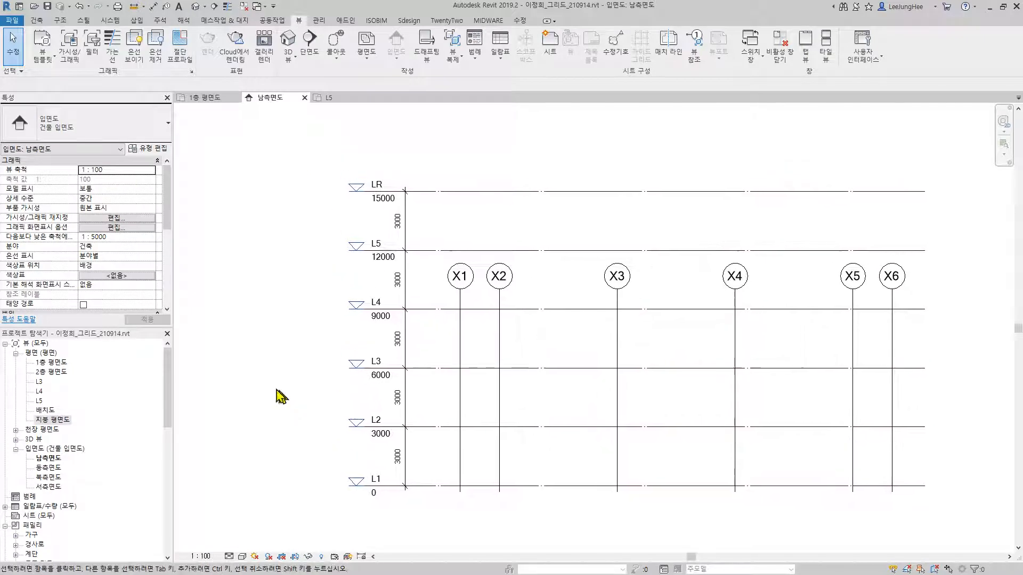
Step: Try renaming the L3 floor plan view as 3층 평면도 together with its corresponding level, and undo the rename
left_click(40, 382)
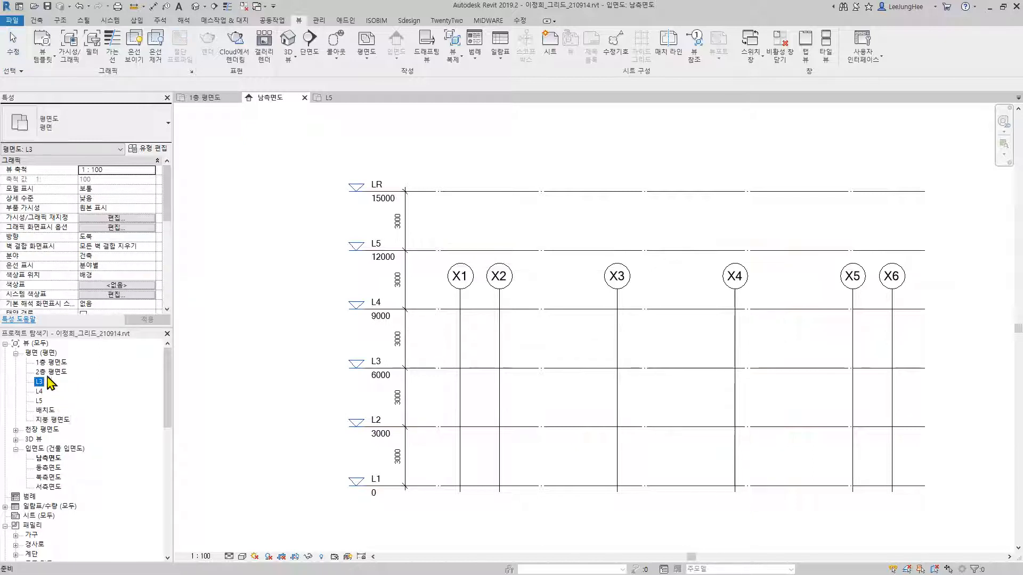
right_click(39, 382)
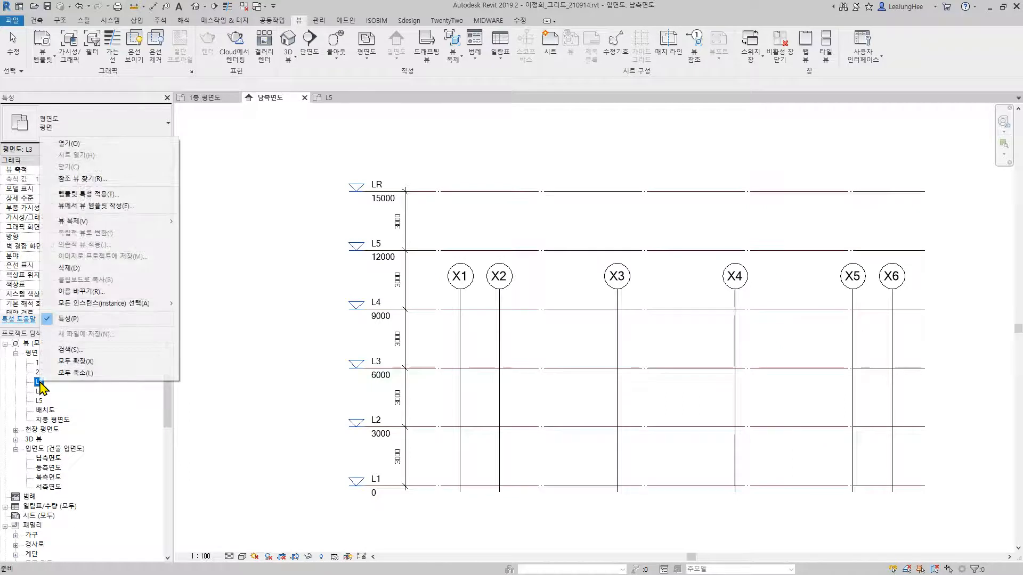
left_click(99, 291)
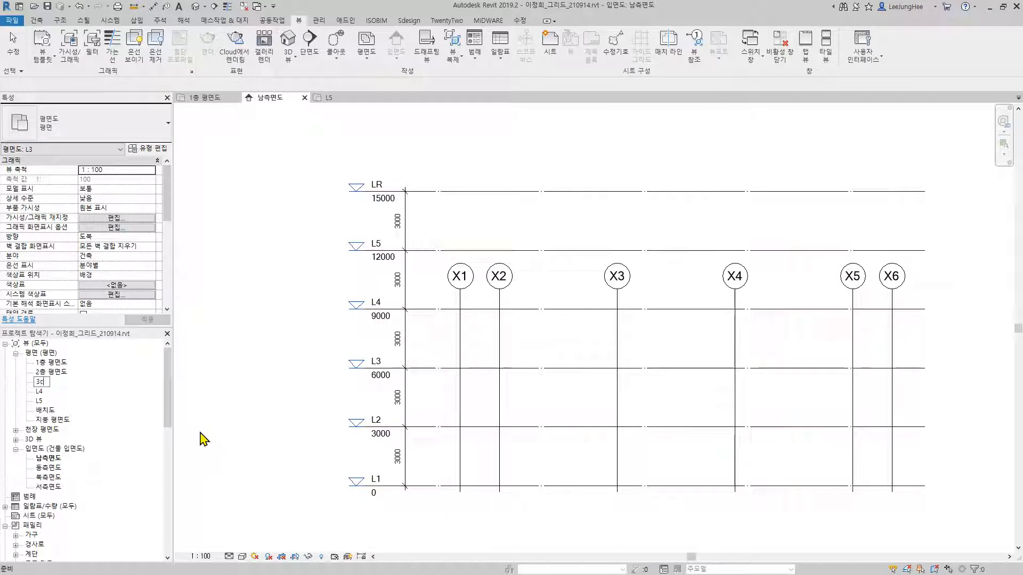
type("3층 평면도")
key("Return")
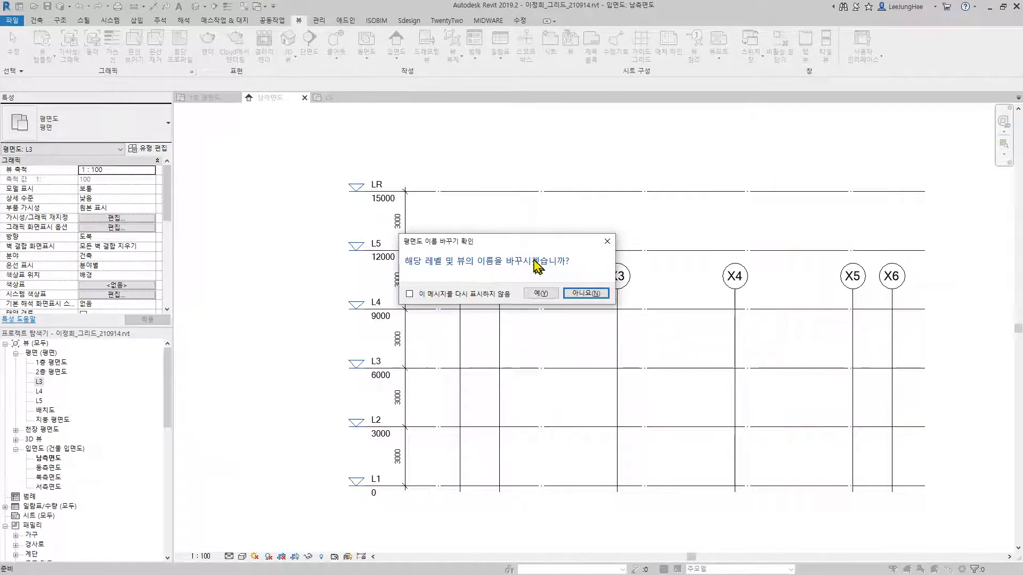
left_click_drag(549, 246, 586, 170)
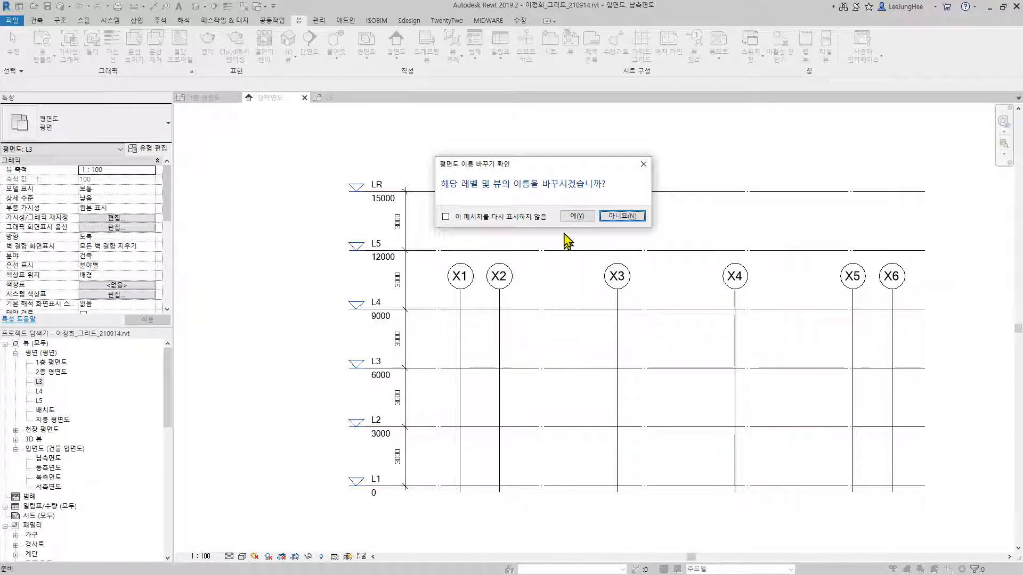
left_click(580, 217)
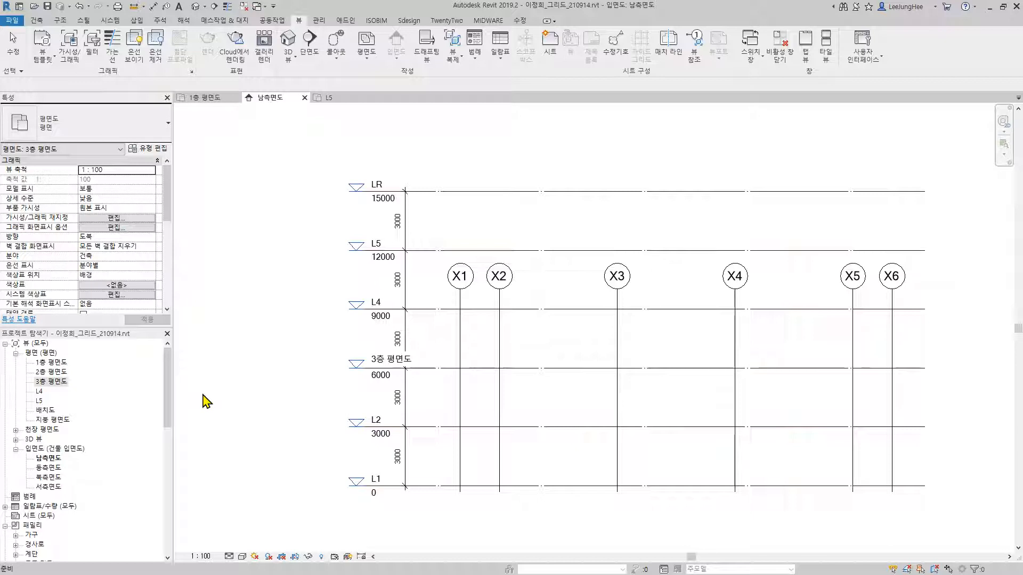
key("ctrl+z")
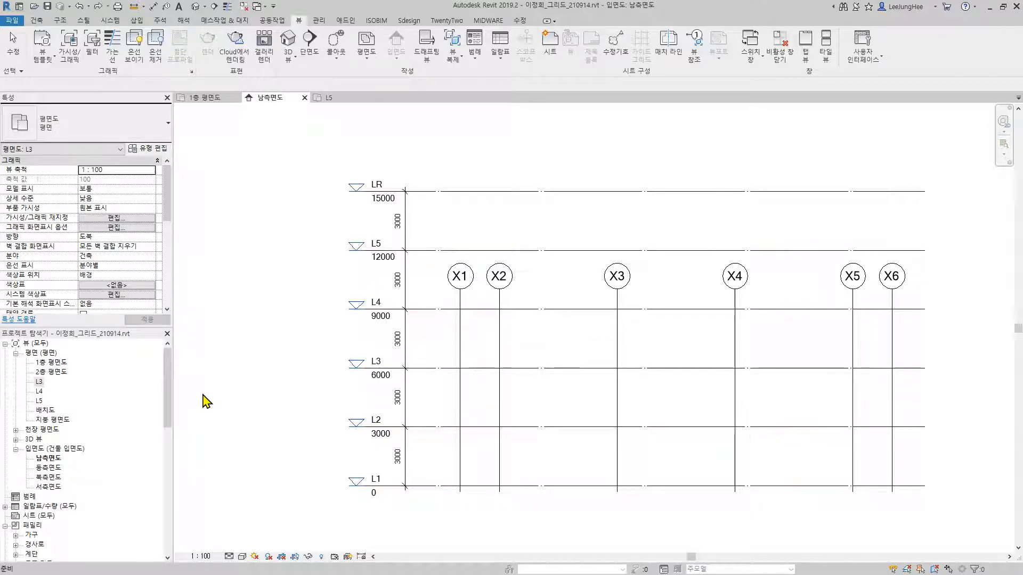
Step: Rename only the L3 floor plan view as 3층 평면도, declining to rename the corresponding level
right_click(41, 385)
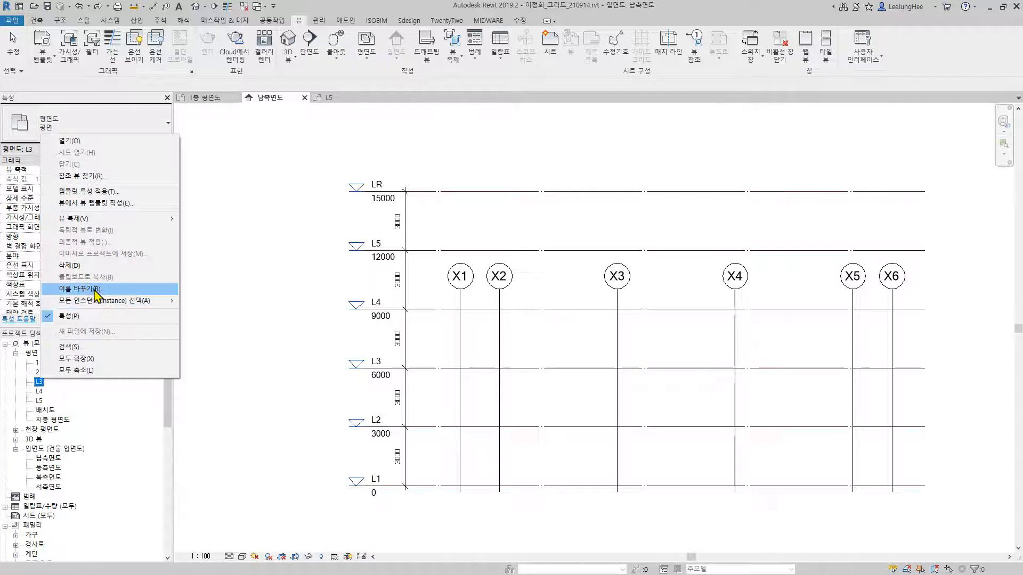
left_click(160, 293)
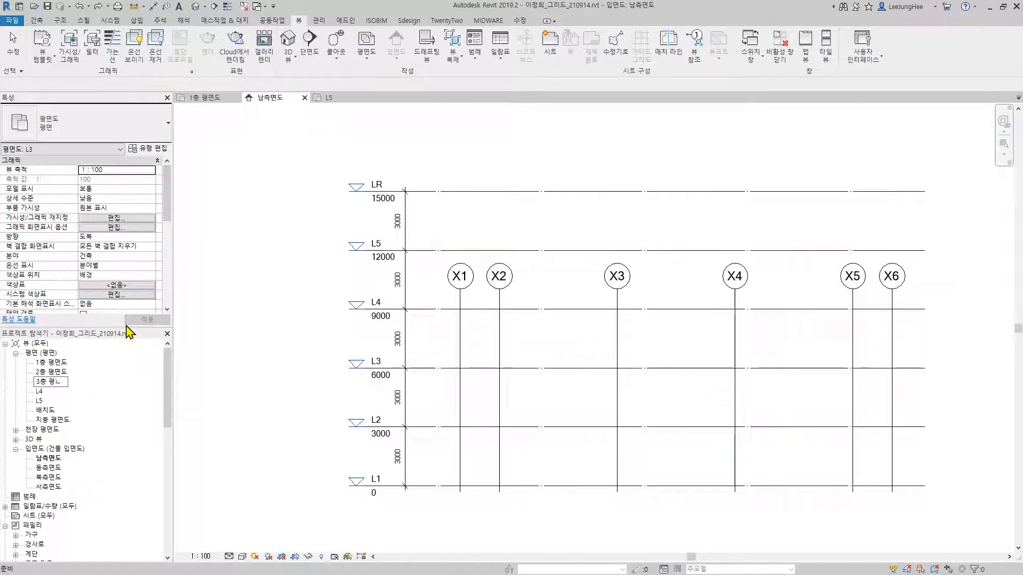
type("3층 평면도")
key("Return")
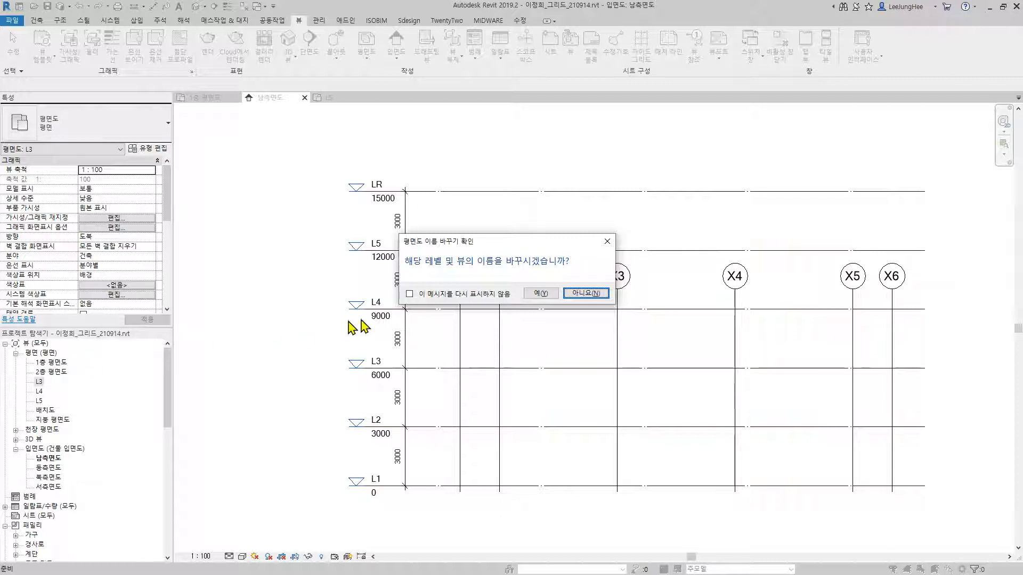
left_click(593, 297)
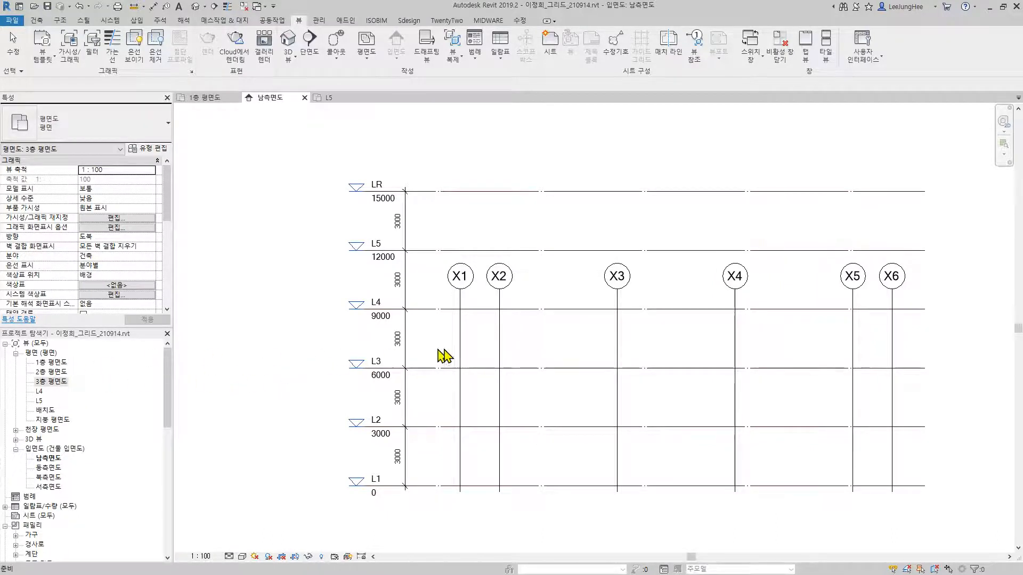
Step: Change the name of the 3층 평면도 floor plan view back to L3
left_click(49, 382)
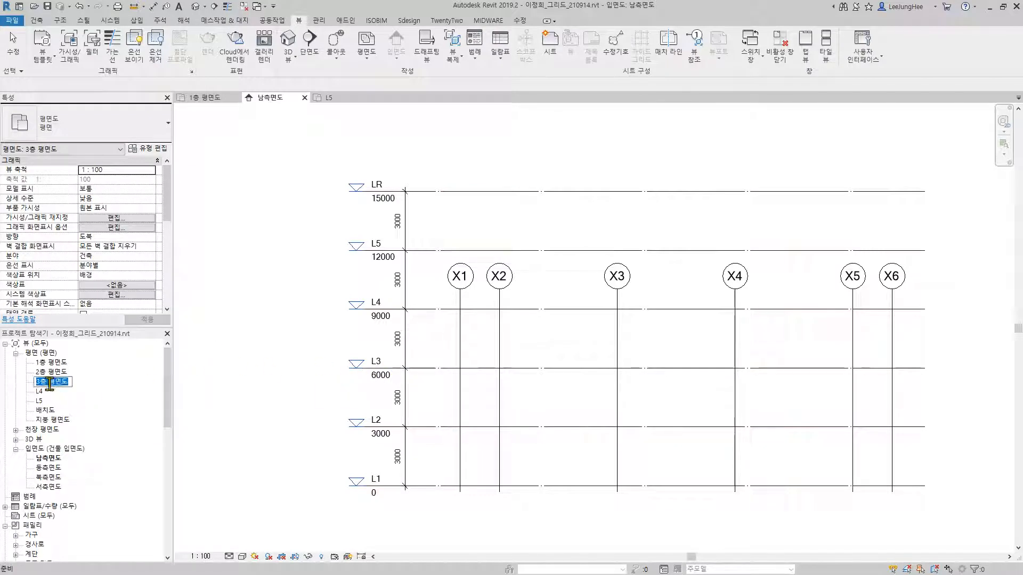
left_click(50, 382)
left_click_drag(69, 382, 11, 389)
type("ㅣ")
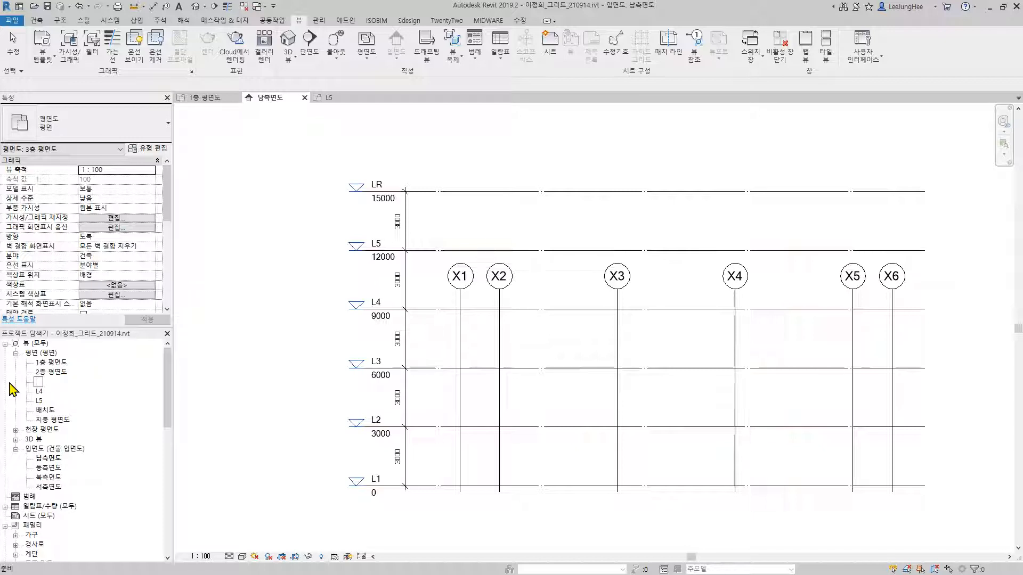
key("Return")
Step: Try again to rename the L3 plan view as 3층 평면도, accepting the matching level rename, and undo it
left_click(39, 383)
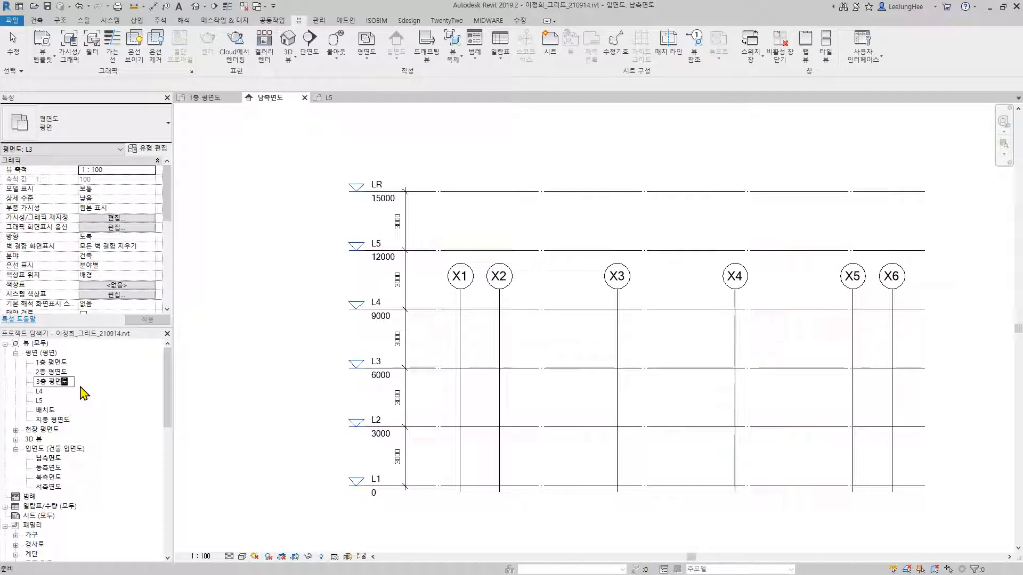
type("3층 평면도")
key("Return")
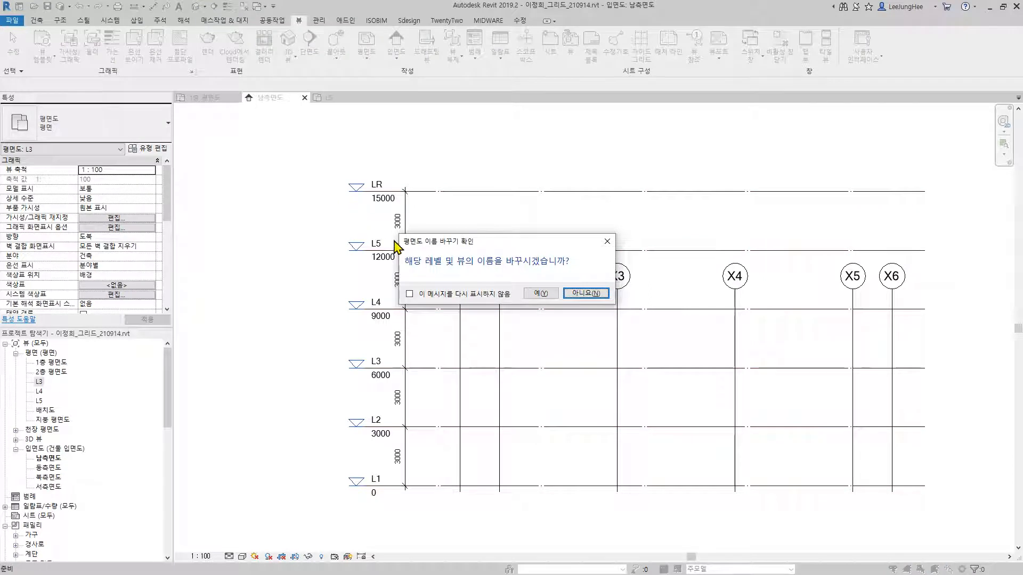
left_click(540, 293)
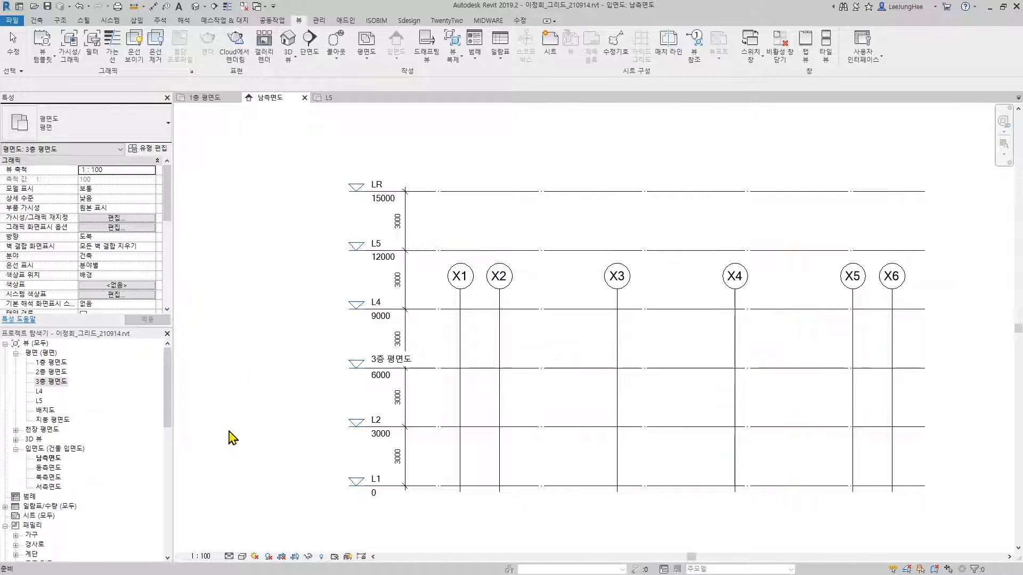
key("ctrl+z")
left_click(40, 382)
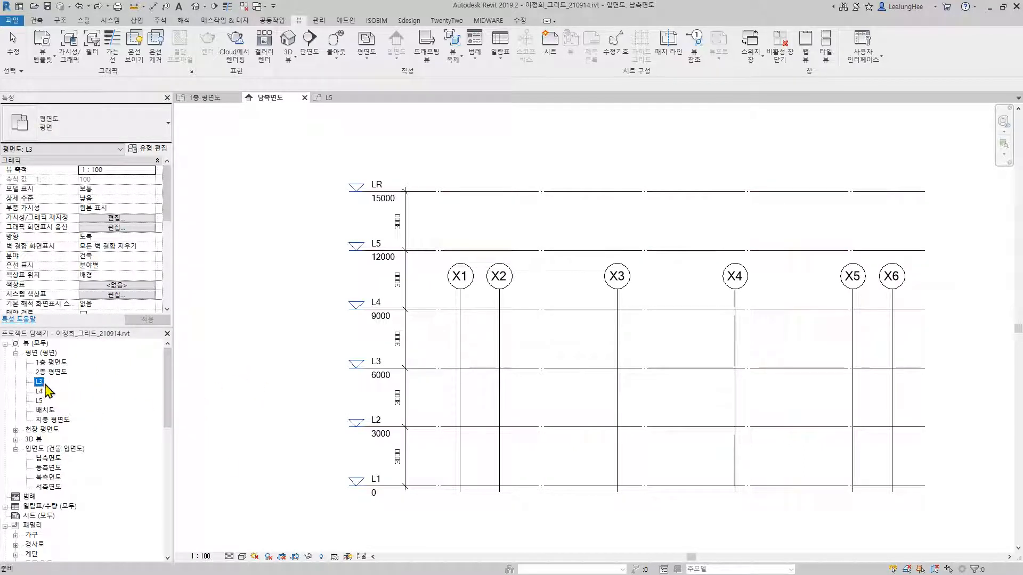
left_click(54, 373)
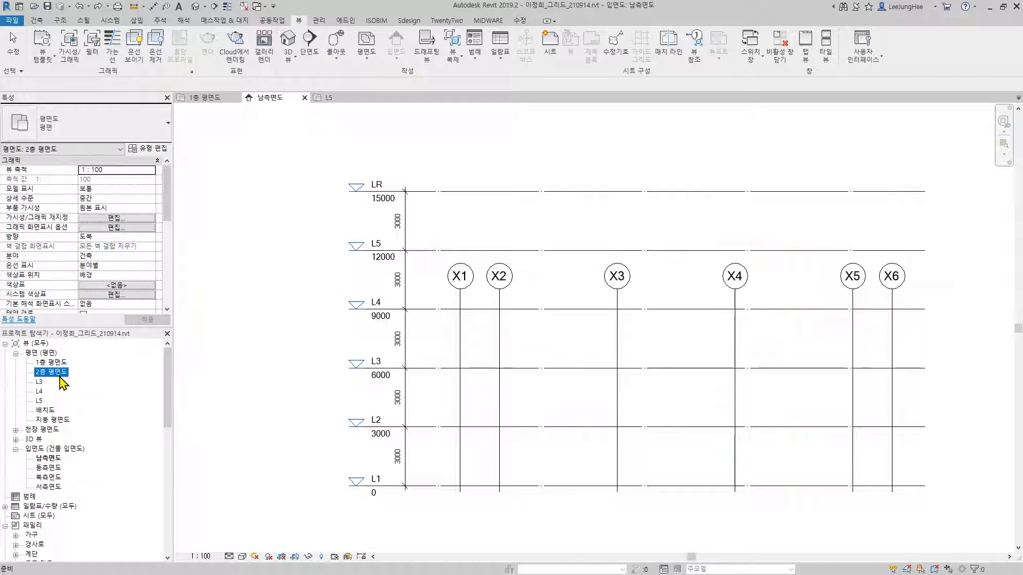
Step: Rename the L3 floor plan view as 3층 평면도, keeping the corresponding level's name by declining the matching rename
left_click(42, 373)
left_click_drag(40, 373, 85, 374)
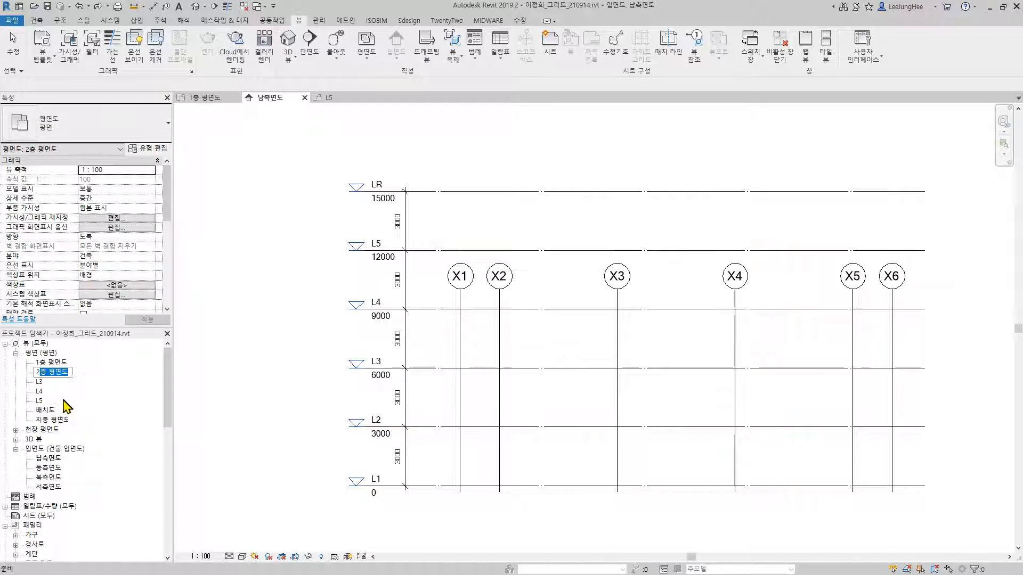
left_click(38, 382)
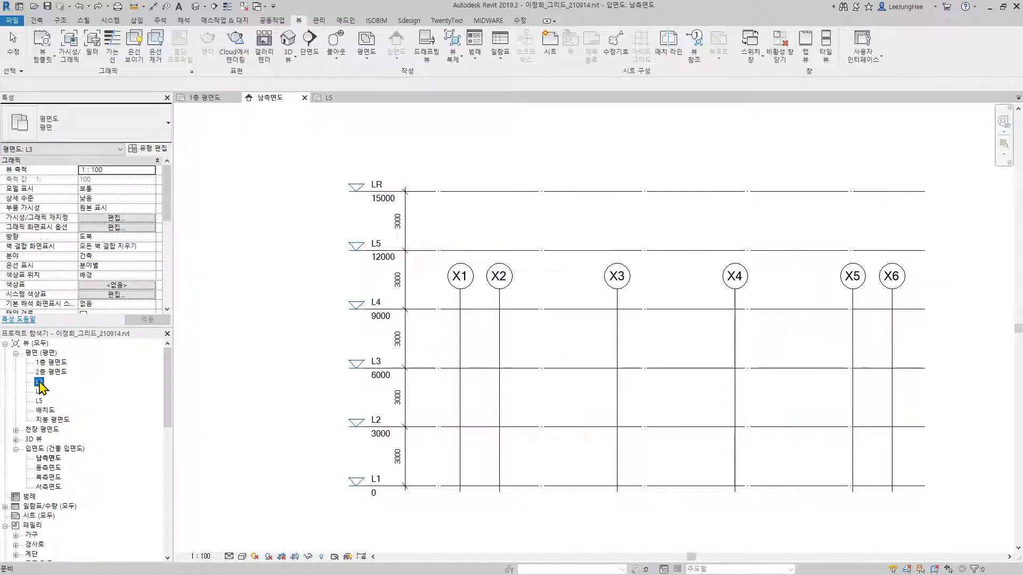
type("3츠")
key("Return")
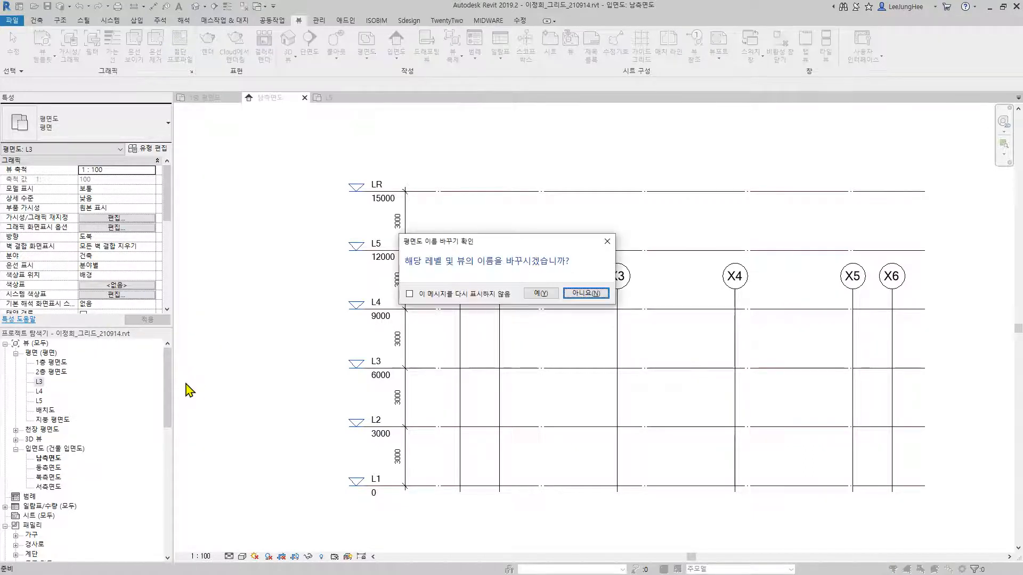
left_click(574, 296)
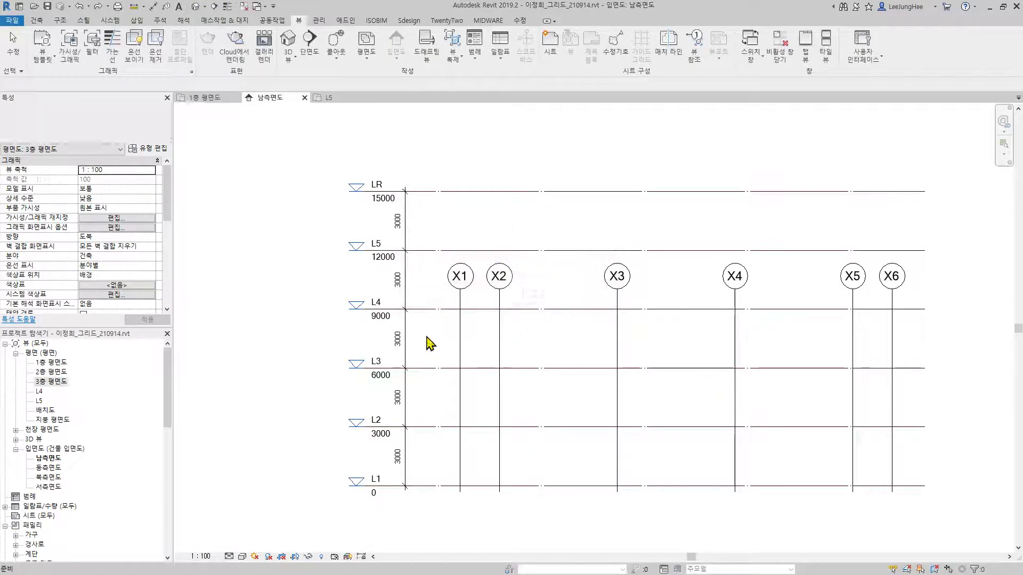
Step: In the 남측면도 elevation, extend the aligned X grids up past level LR and down further below level L1
left_click(249, 338)
scroll(383, 348, "down", 3)
left_click(427, 377)
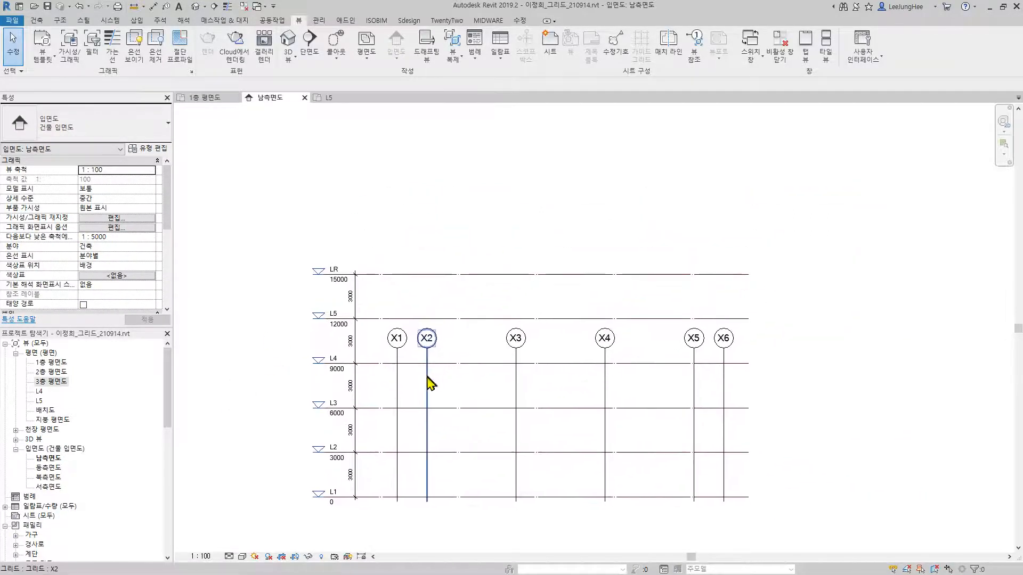
left_click(427, 382)
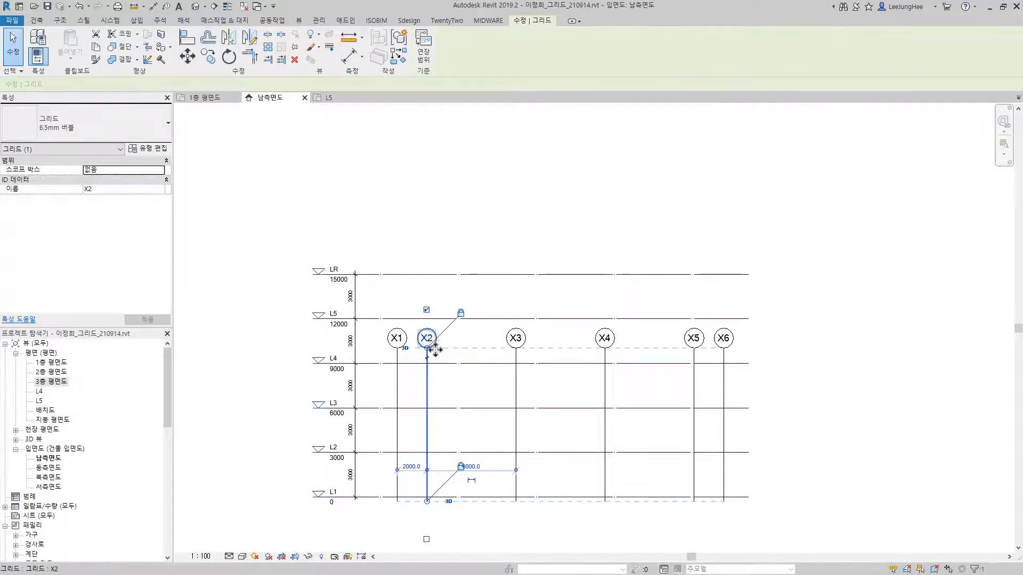
left_click_drag(429, 355, 421, 231)
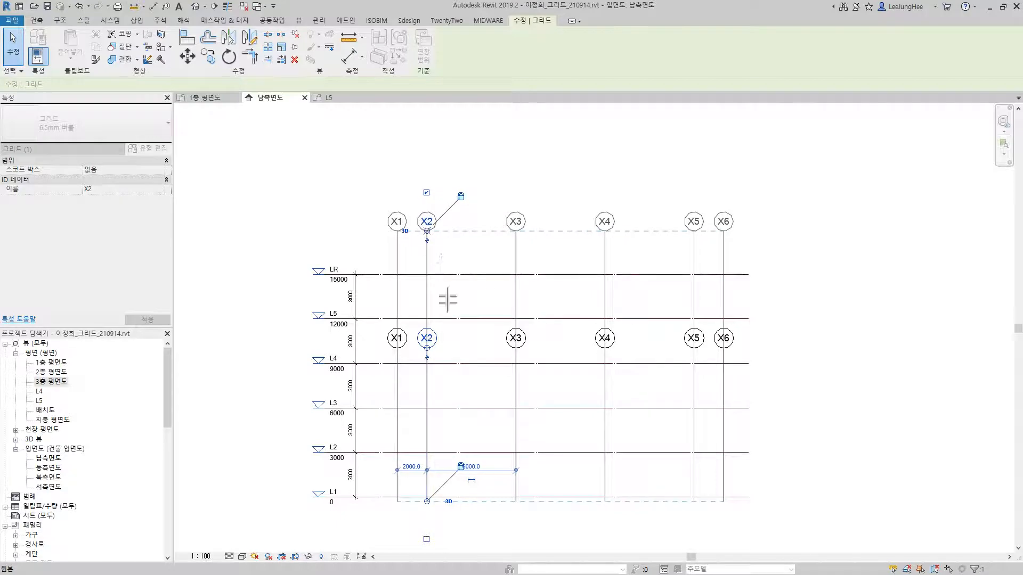
left_click_drag(426, 501, 427, 529)
left_click(805, 365)
scroll(805, 365, "down", 1)
scroll(809, 372, "down", 2)
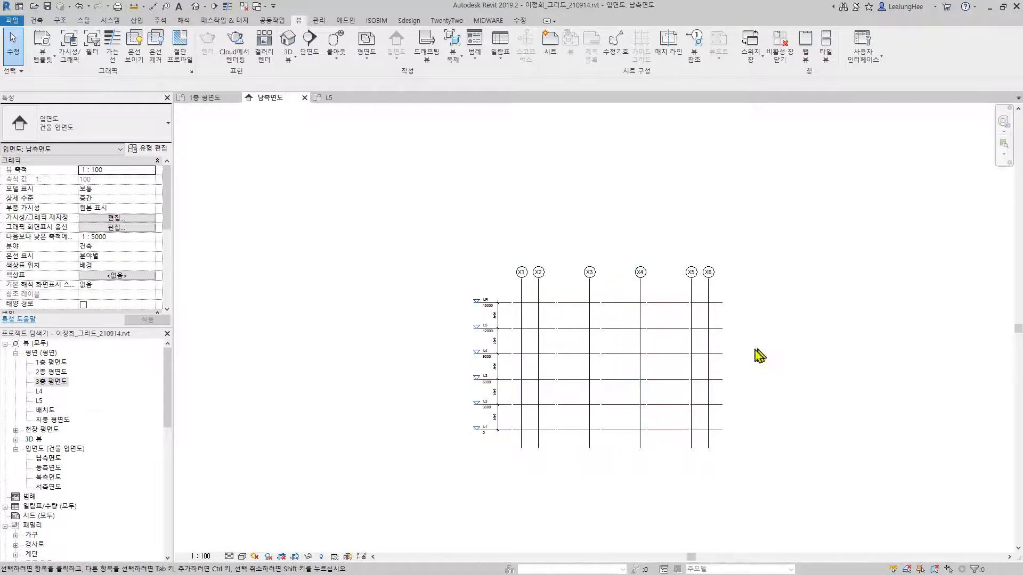
scroll(708, 331, "up", 2)
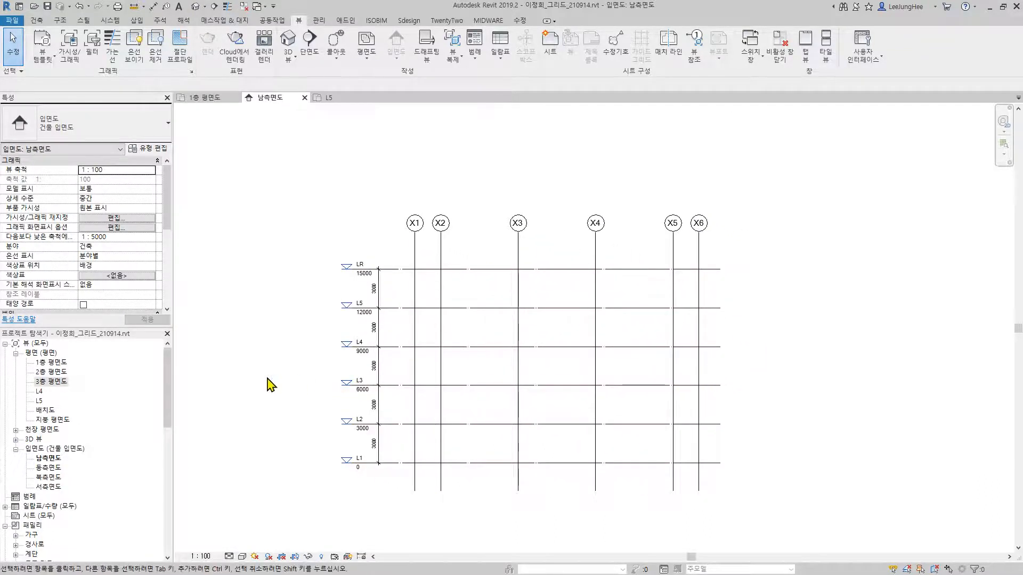
Step: Compare which grids appear in the 3층 평면도 and L5 floor plans against the grid extents in the 남측면도 elevation
double_click(58, 382)
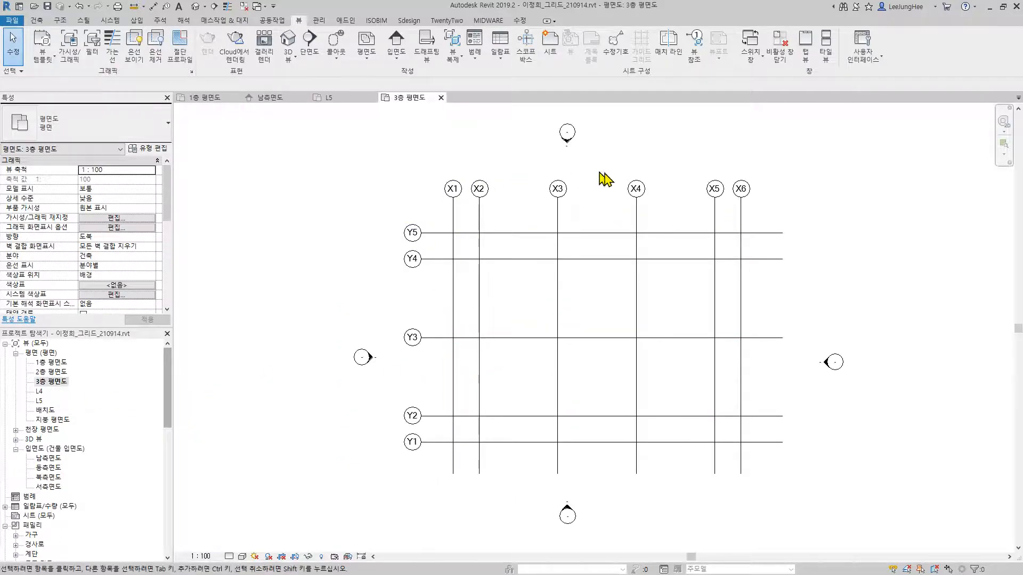
double_click(40, 401)
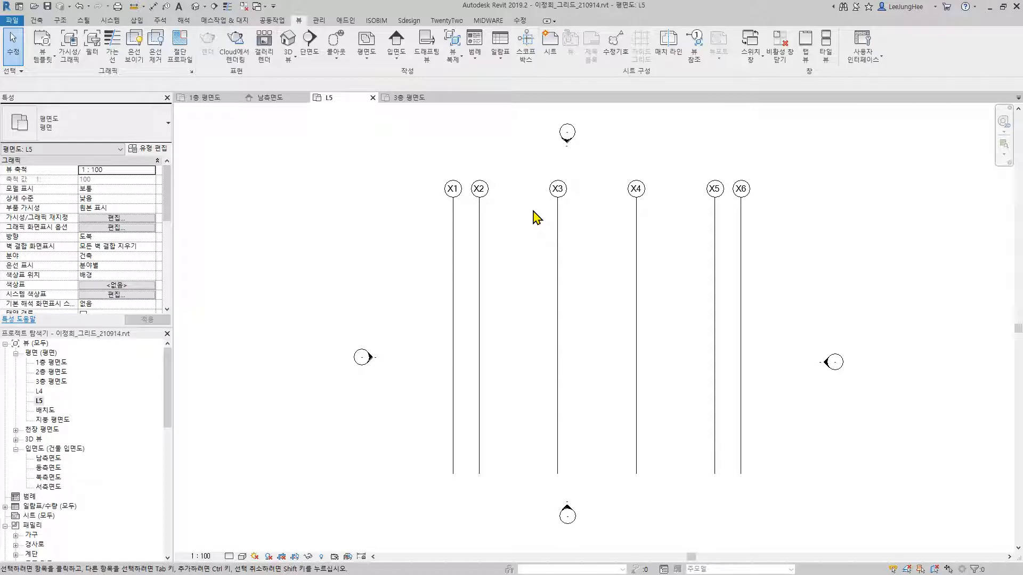
double_click(50, 459)
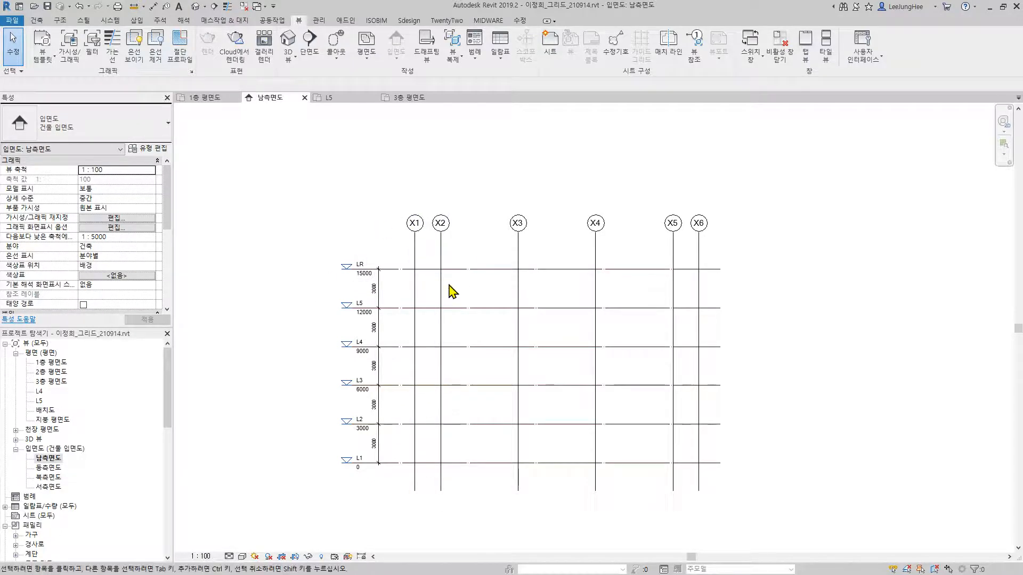
double_click(39, 400)
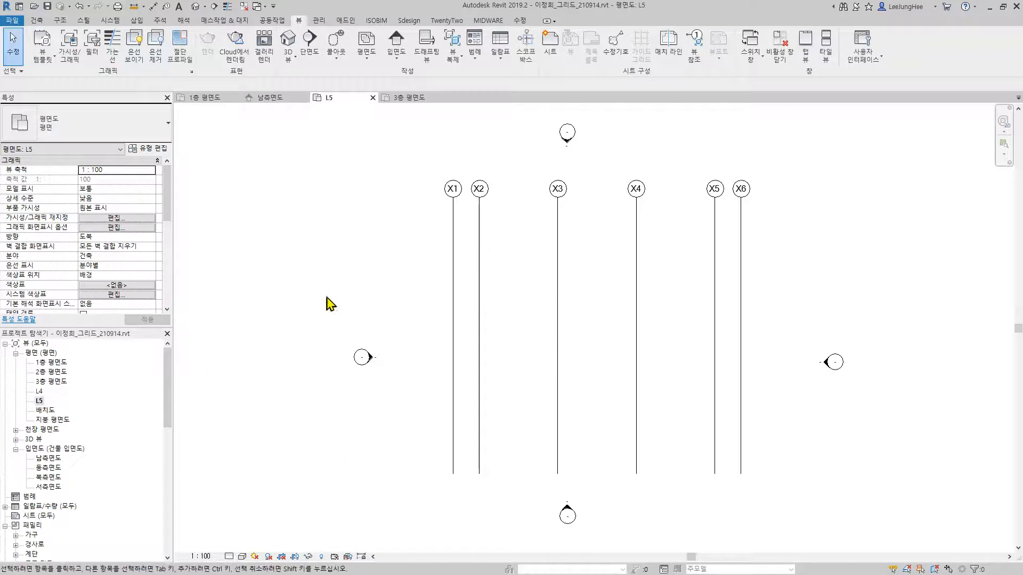
left_click(49, 461)
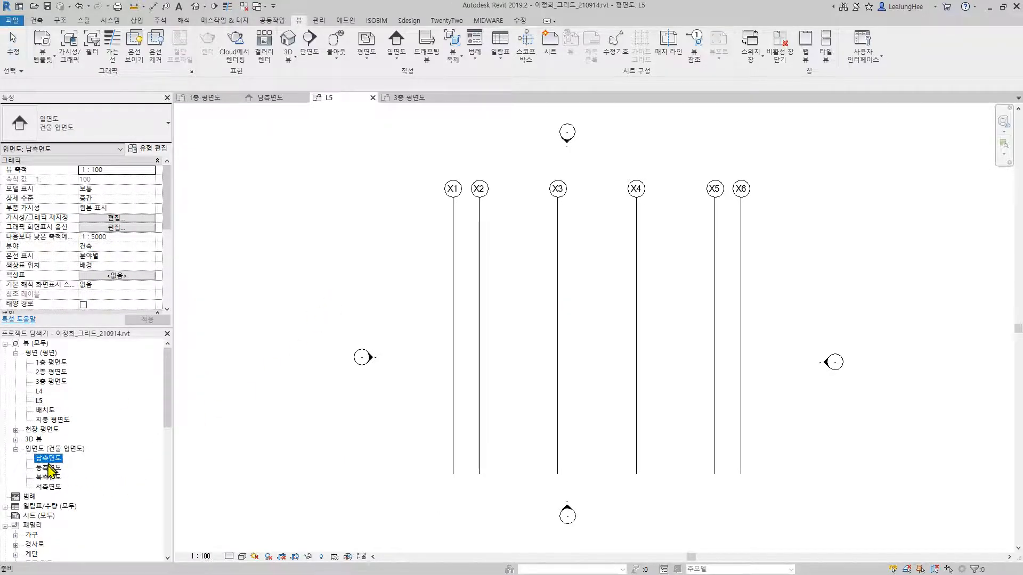
Step: In the 동측면도 elevation, extend the aligned Y grids up past level LR, and check the L5 floor plan and 남측면도 elevation
double_click(48, 468)
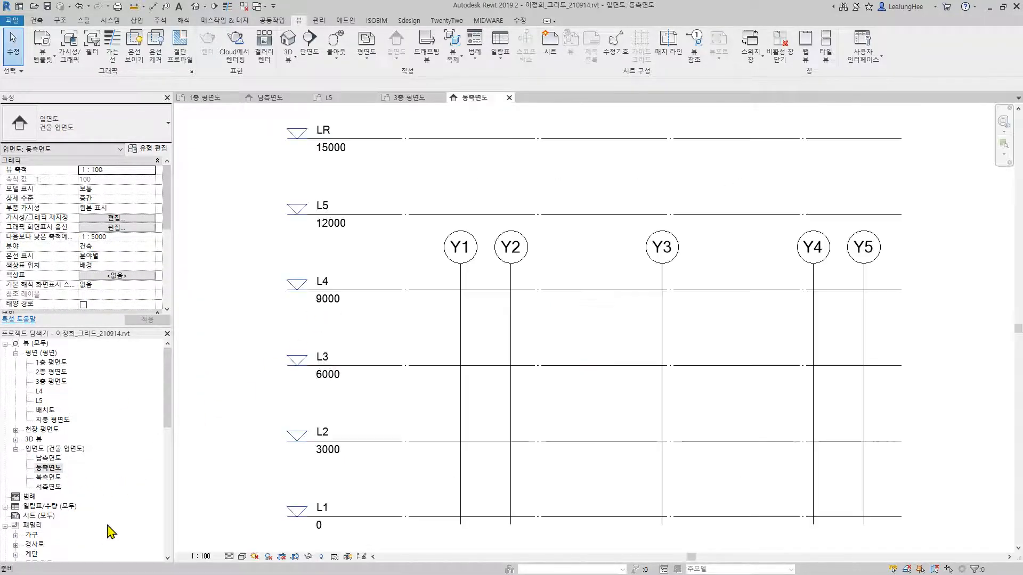
scroll(325, 421, "down", 5)
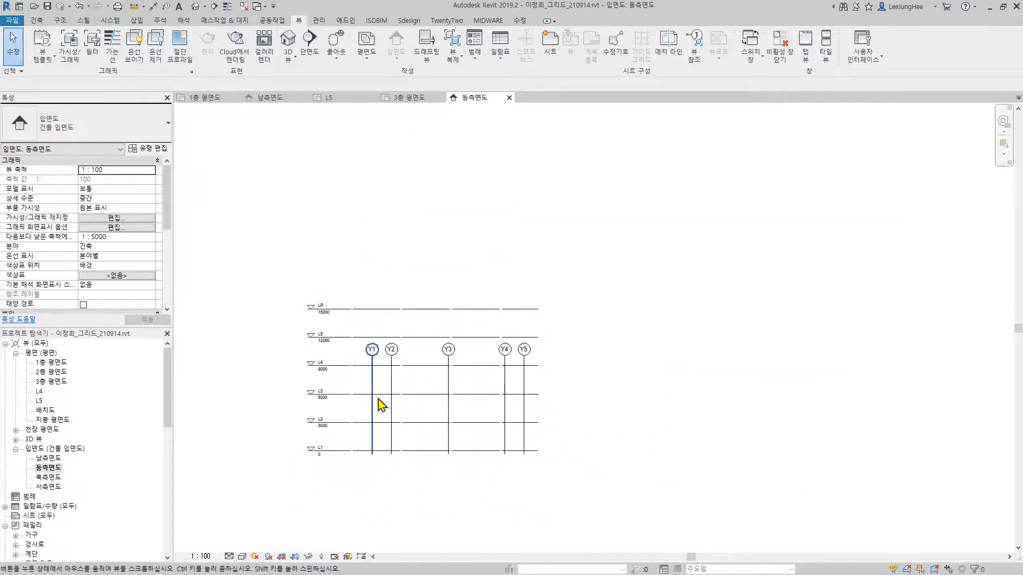
scroll(368, 367, "up", 2)
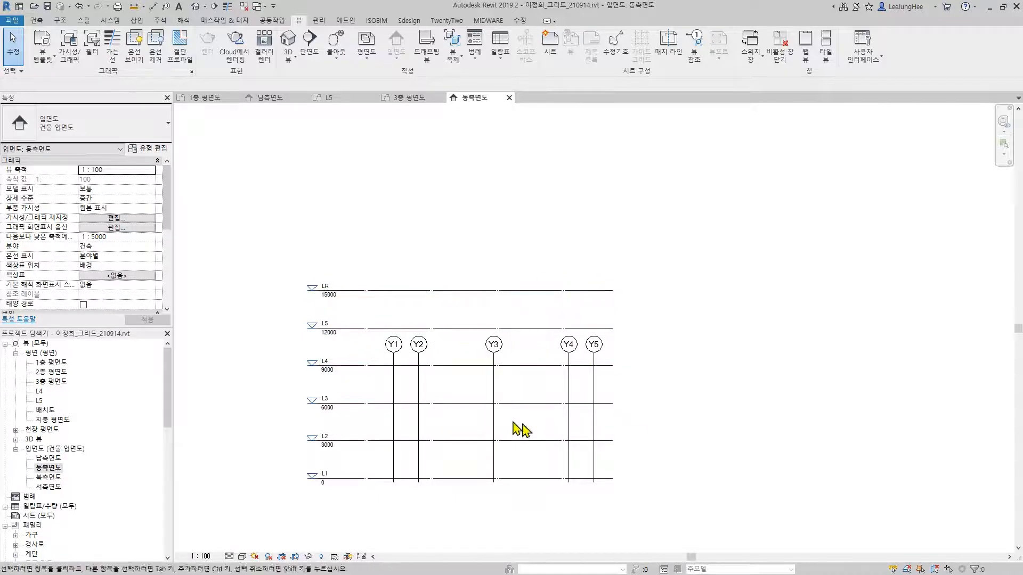
left_click(393, 395)
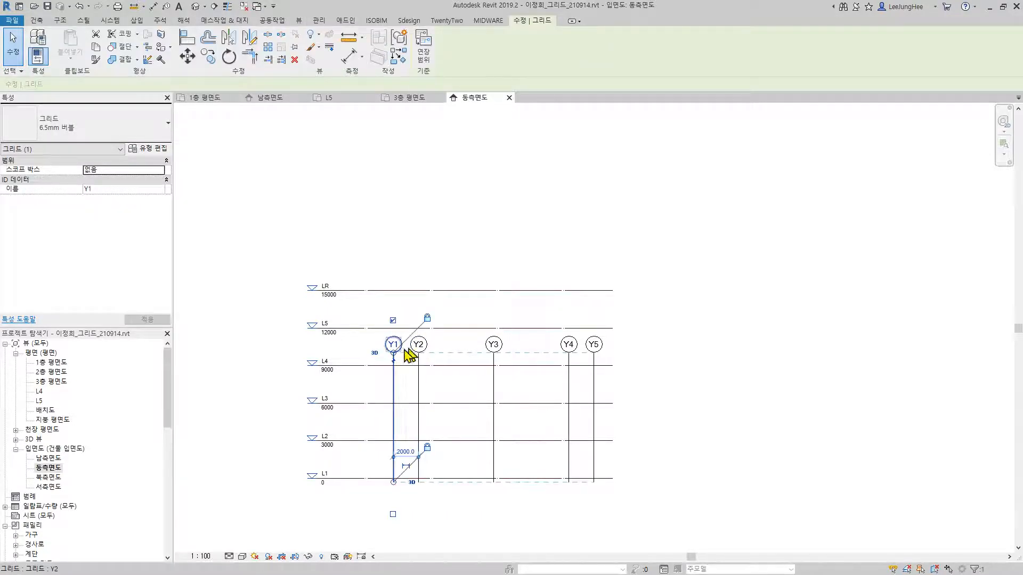
left_click_drag(393, 353, 383, 263)
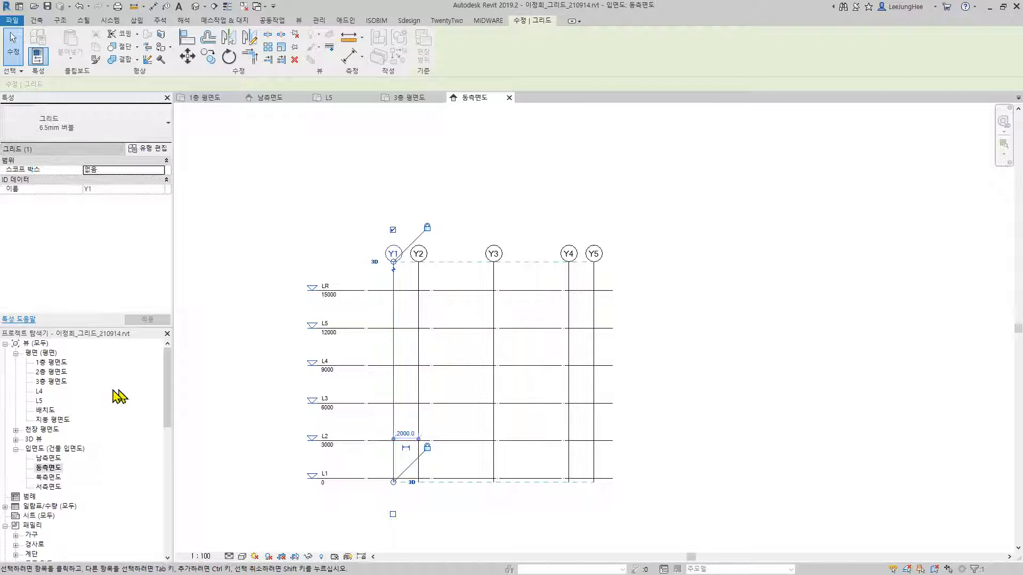
double_click(38, 401)
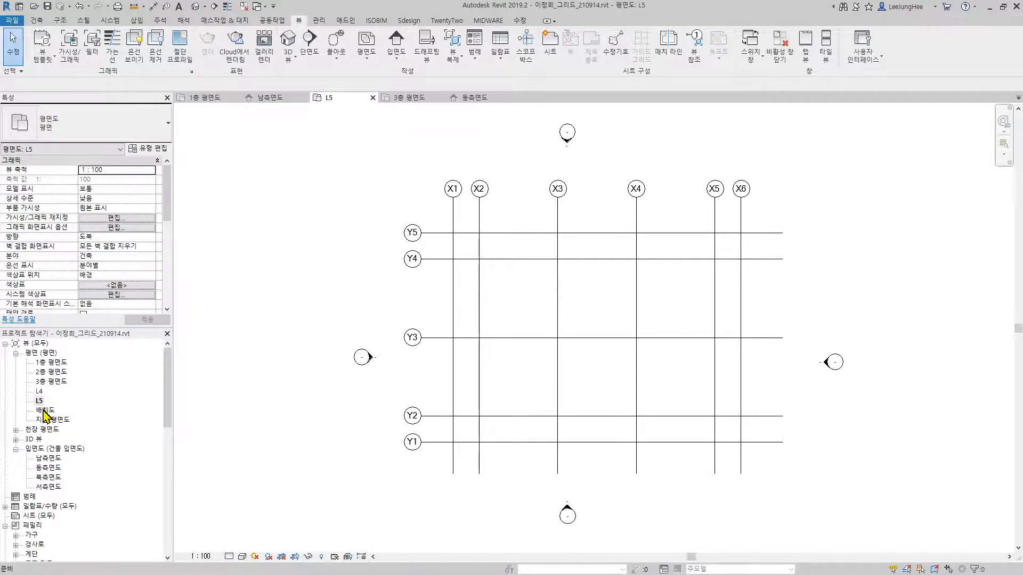
double_click(44, 460)
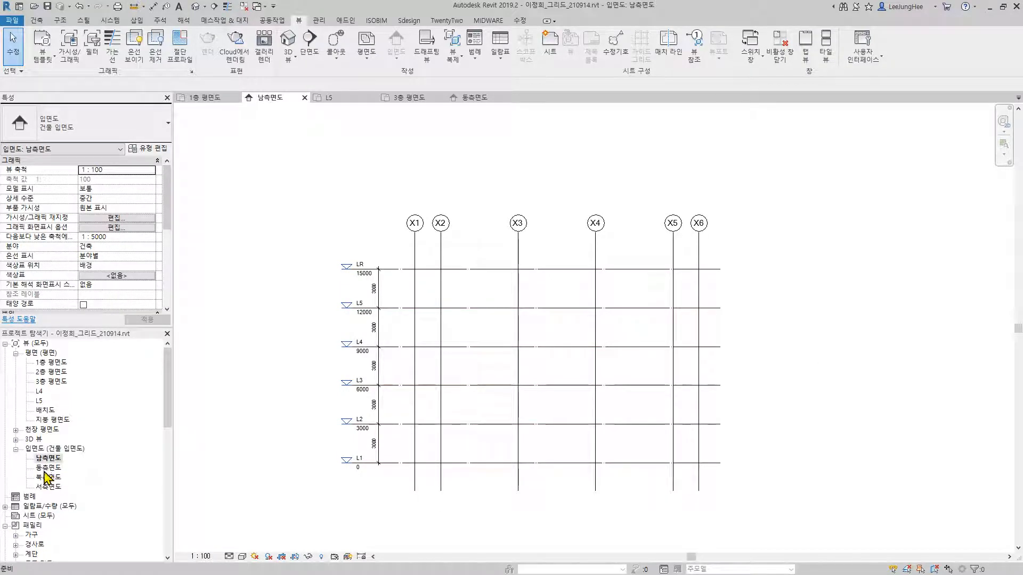
Step: In the 동측면도 elevation, end grid Y1 alone between levels L2 and L3, with grids Y2 to Y5 extended below L1
double_click(47, 469)
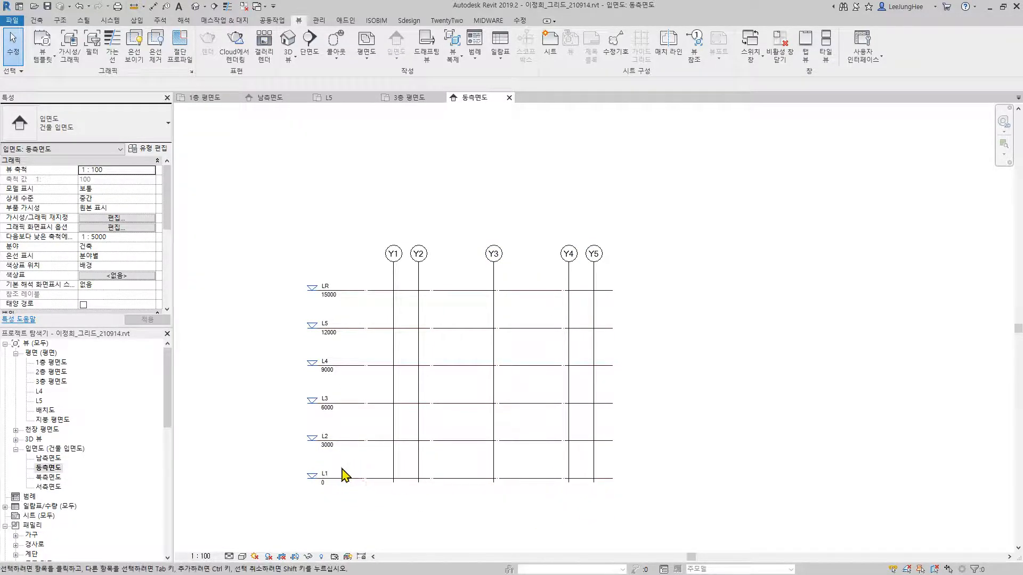
left_click(394, 470)
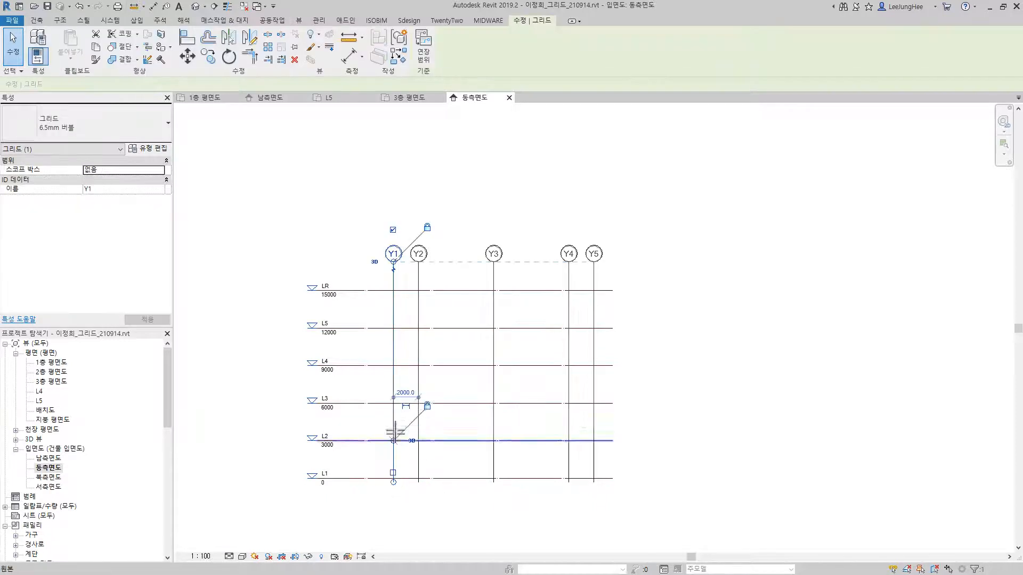
left_click_drag(392, 443, 393, 429)
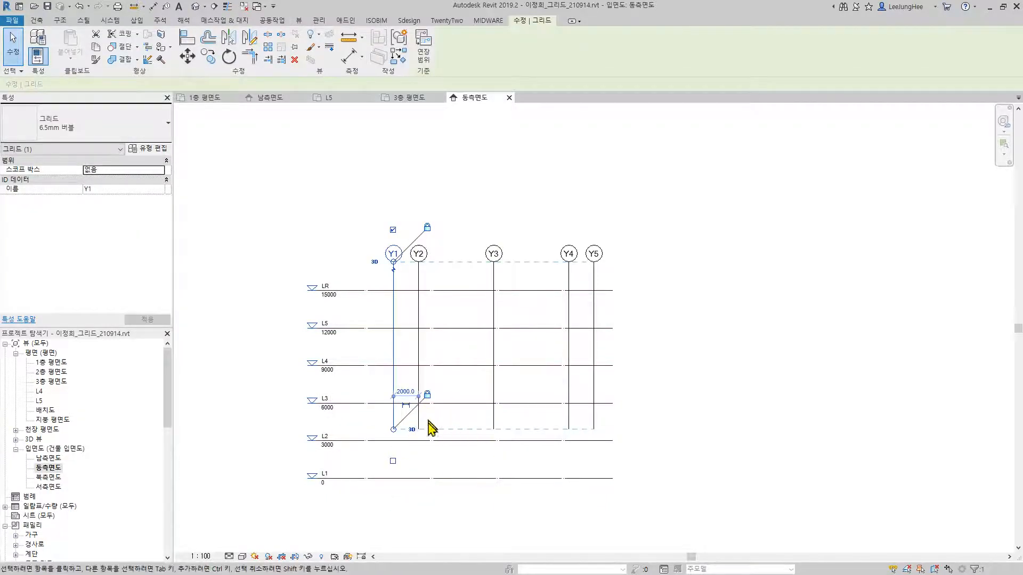
mouse_move(393, 429)
left_mouse_down()
mouse_move(393, 499)
mouse_move(387, 429)
left_mouse_up()
left_click(221, 449)
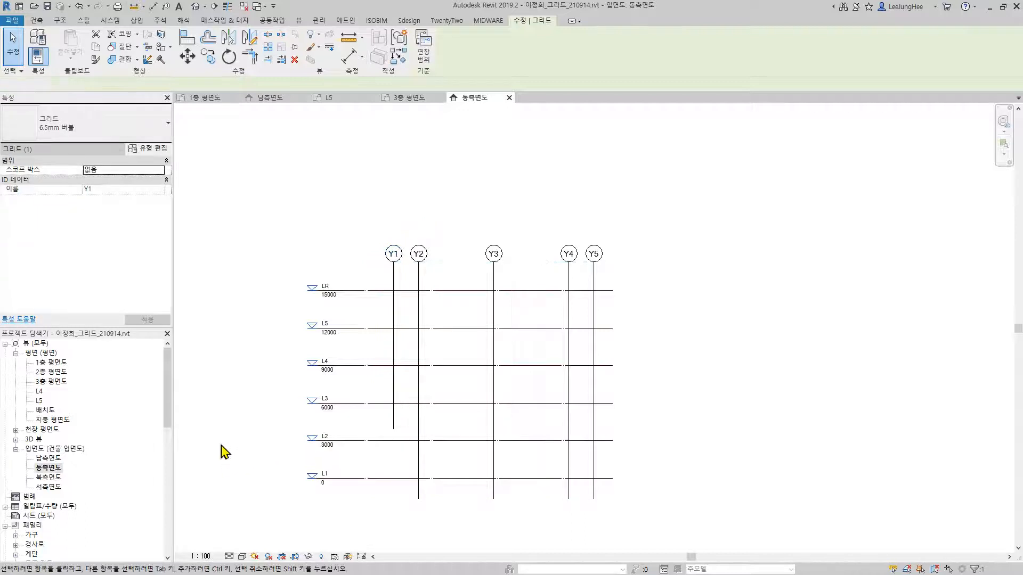
Step: Compare the display of grid Y1 in the 1층 평면도 and 2층 평면도 floor plans
double_click(48, 363)
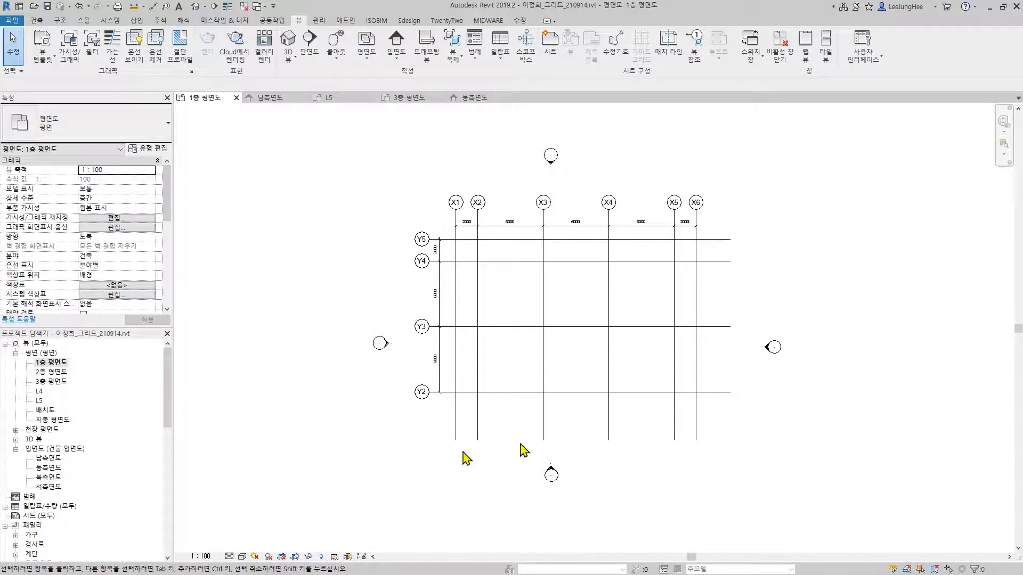
left_click(50, 373)
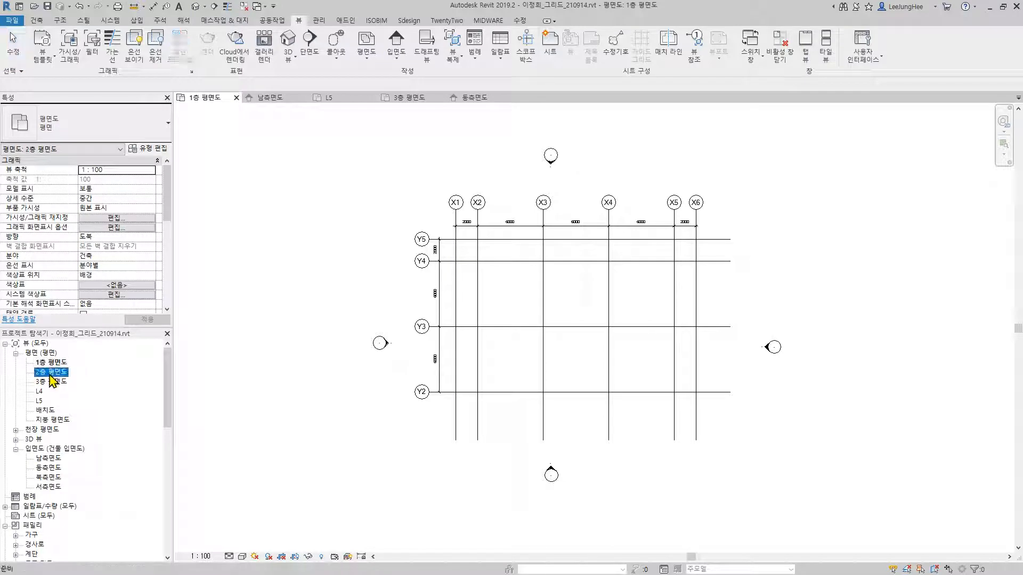
double_click(51, 374)
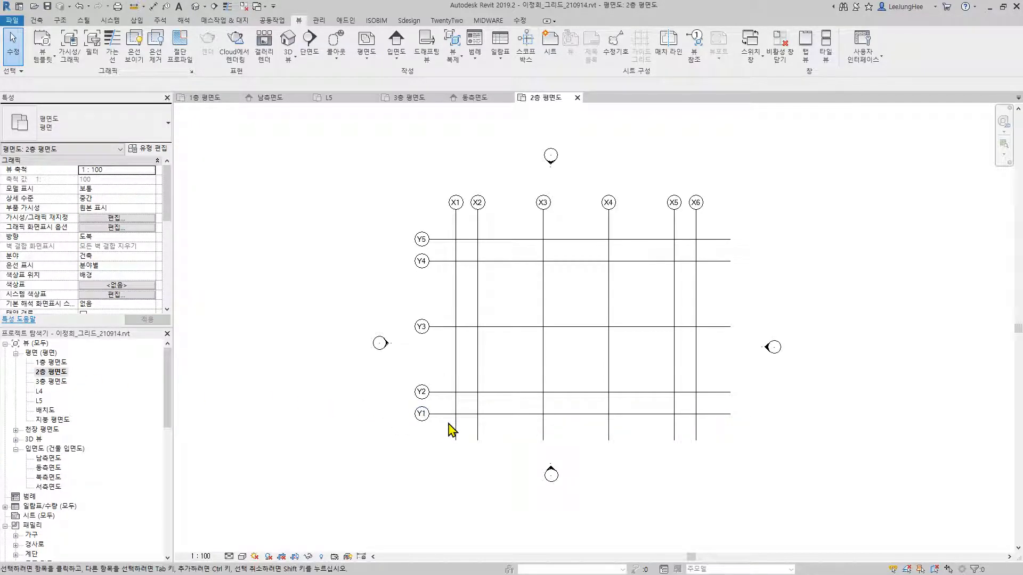
Step: In the 동측면도 elevation, extend grid Y1 down below L1 in line with the other Y grids, and check it in 1층 평면도
double_click(47, 469)
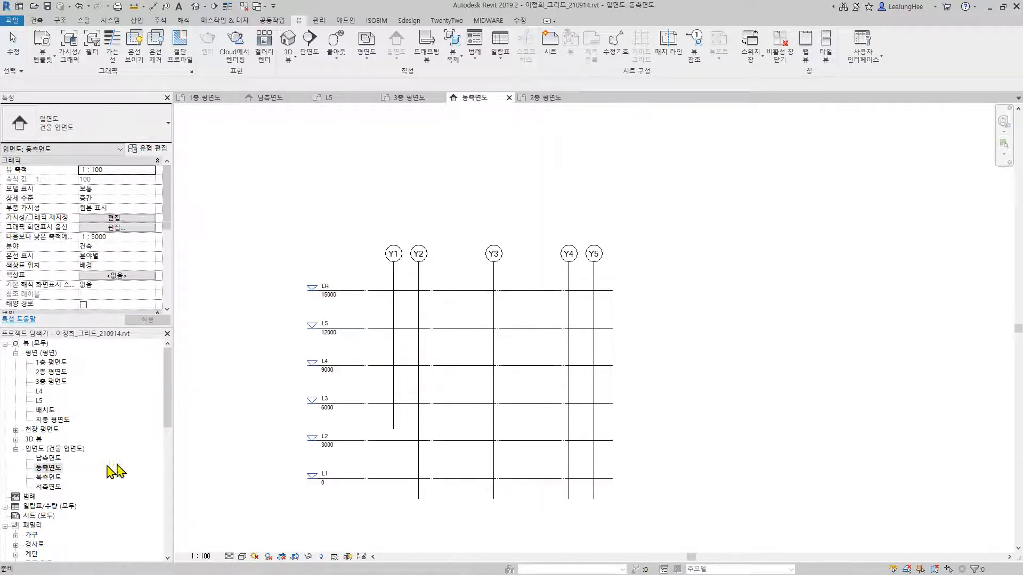
left_click(398, 427)
left_click_drag(393, 429, 392, 500)
left_click(247, 416)
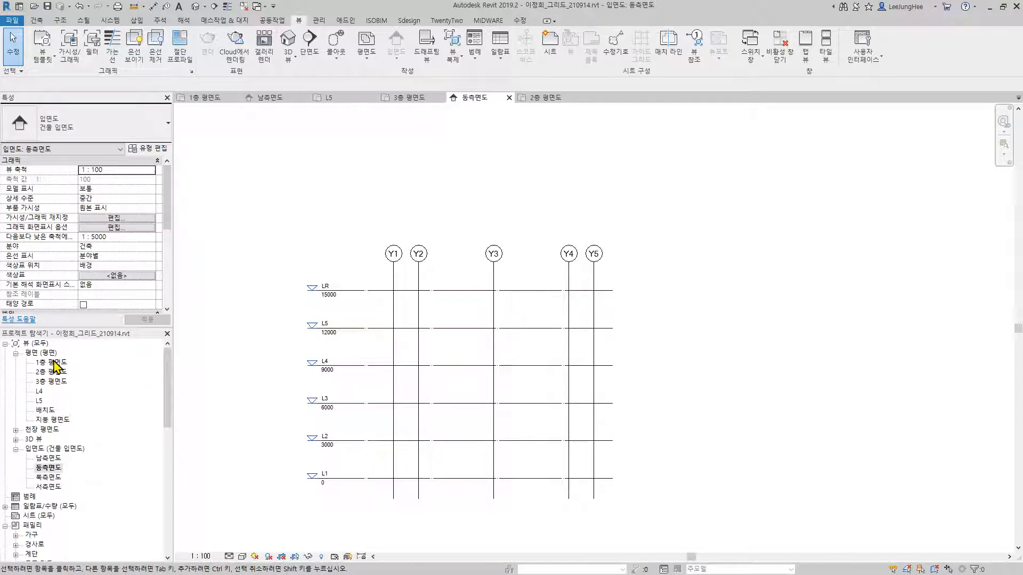
double_click(52, 363)
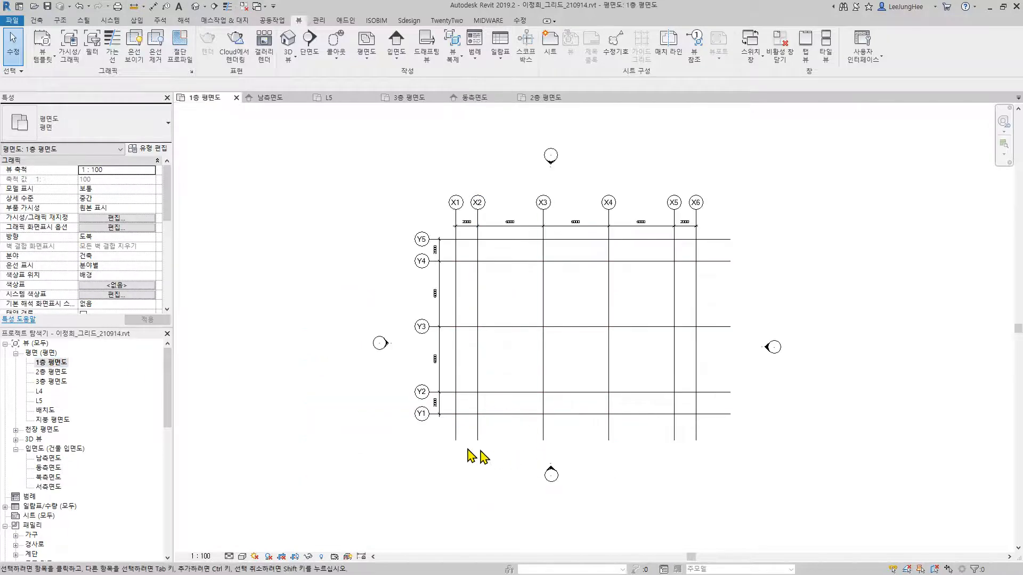
Step: Select the 남측면도 elevation marker below the grids in plan and move its view line to just above the X grid bubbles
scroll(474, 454, "down", 2)
middle_click_drag(464, 457, 448, 451)
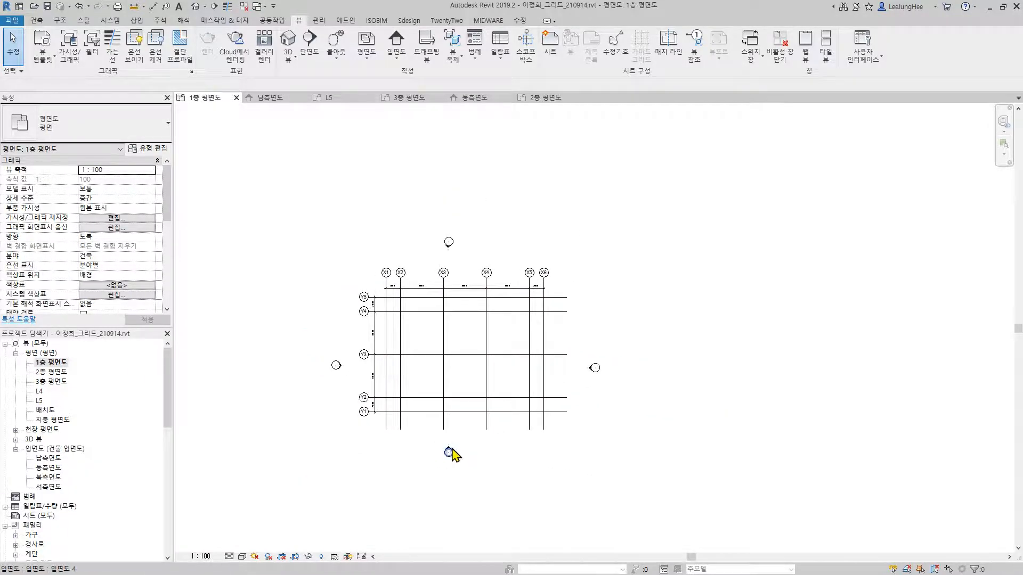
left_click(450, 451)
left_click(464, 457)
scroll(467, 453, "up", 2)
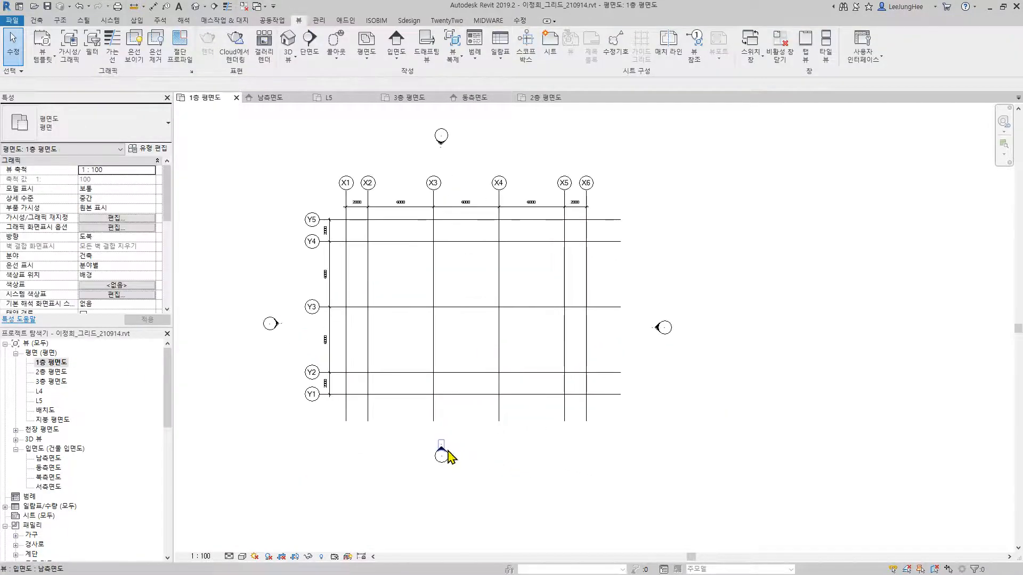
left_click(450, 454)
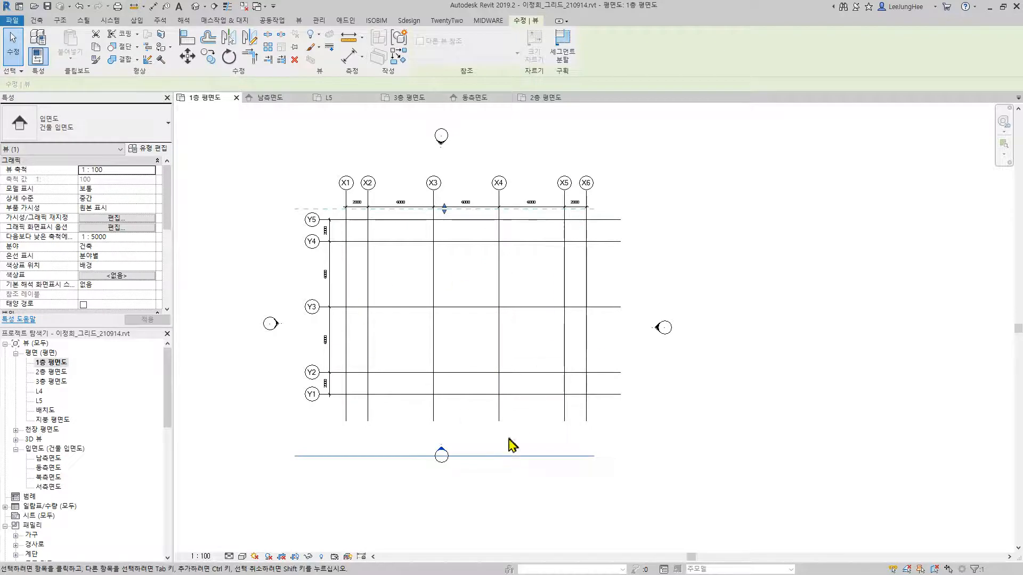
left_click_drag(511, 457, 497, 166)
scroll(548, 272, "down", 4)
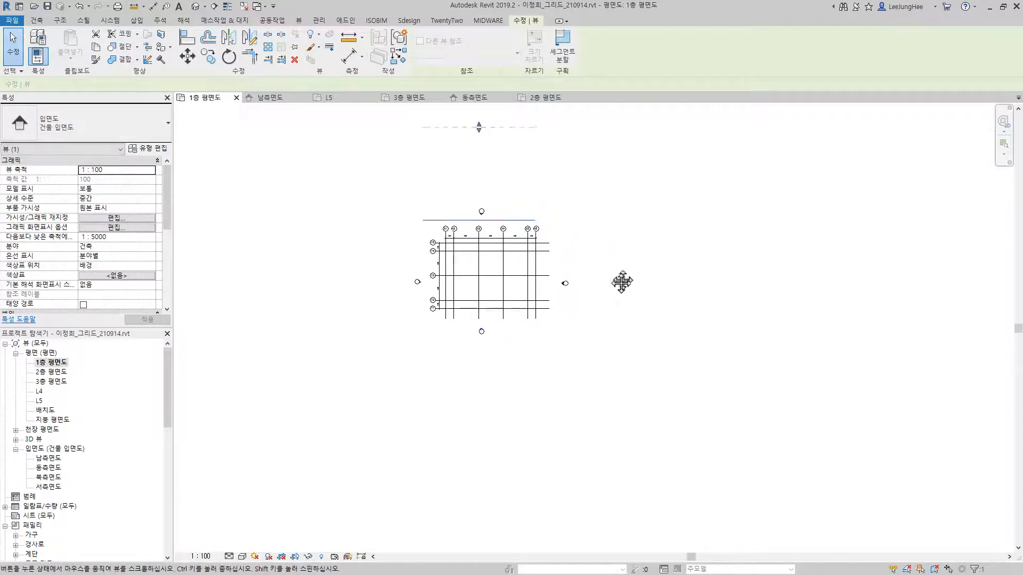
Step: Reselect the 남측면도 elevation marker in plan and examine where its view line runs relative to the grids
left_click(612, 339)
scroll(475, 427, "up", 5)
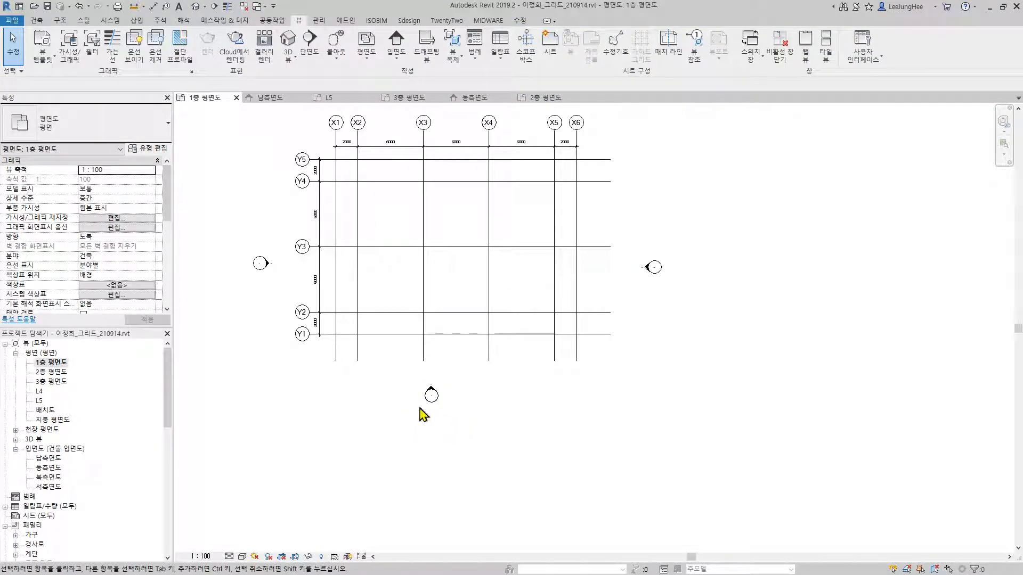
left_click(432, 389)
scroll(545, 422, "down", 4)
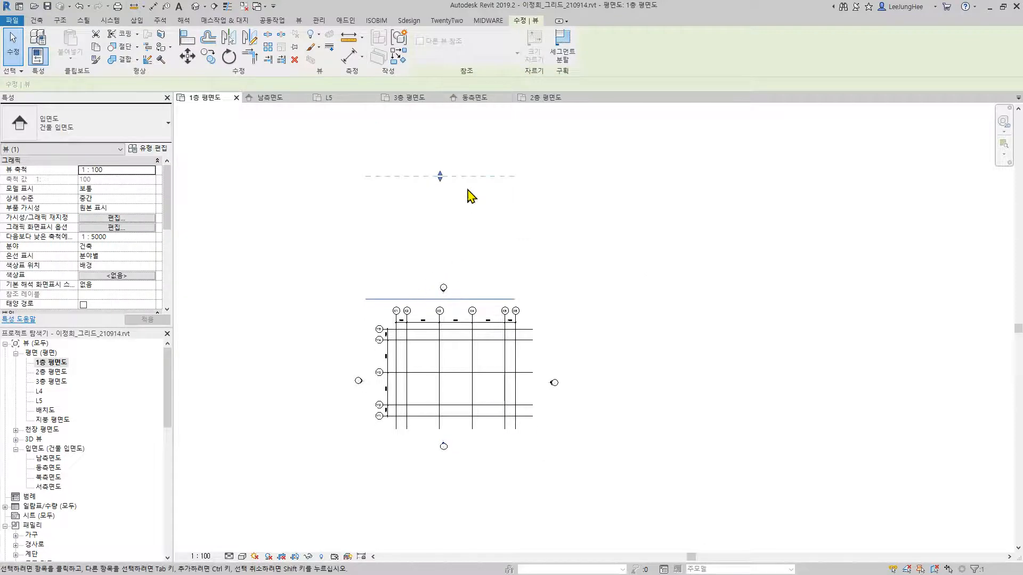
left_click(670, 321)
scroll(438, 445, "up", 5)
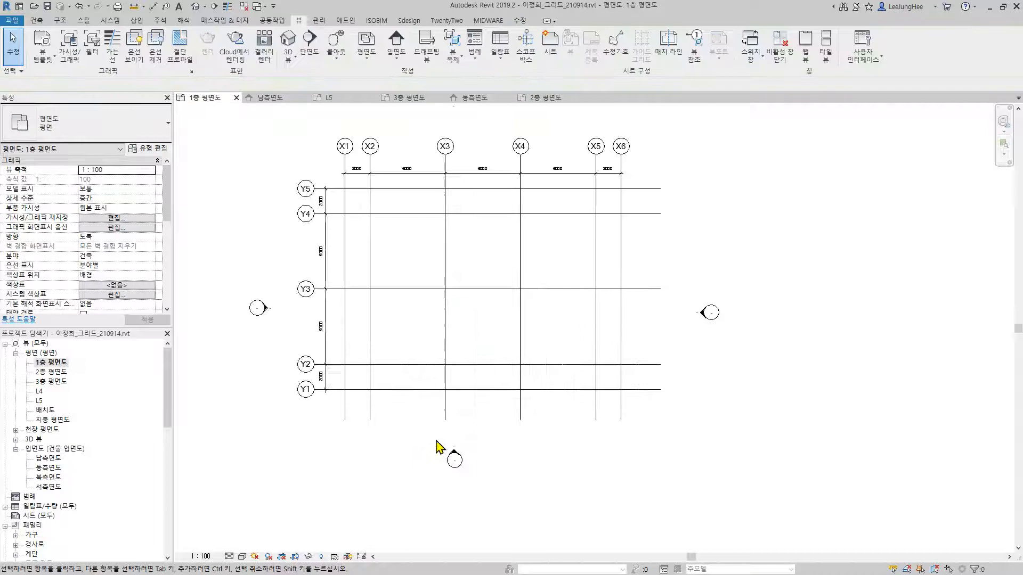
Step: Open the 남측면도 elevation from its marker and inspect it for the levels and grids
double_click(460, 456)
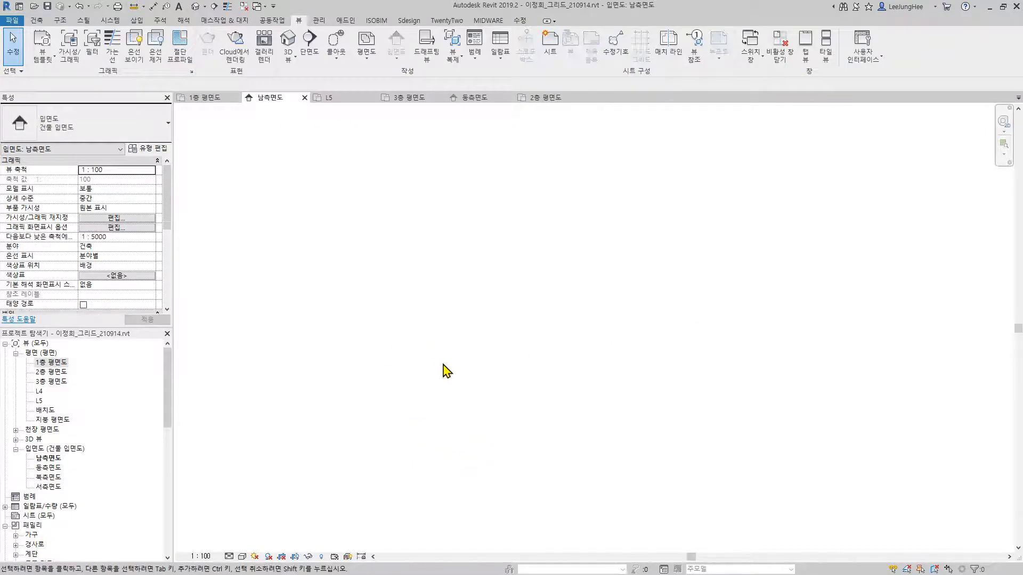
middle_click_drag(519, 292, 513, 366)
left_click(56, 459)
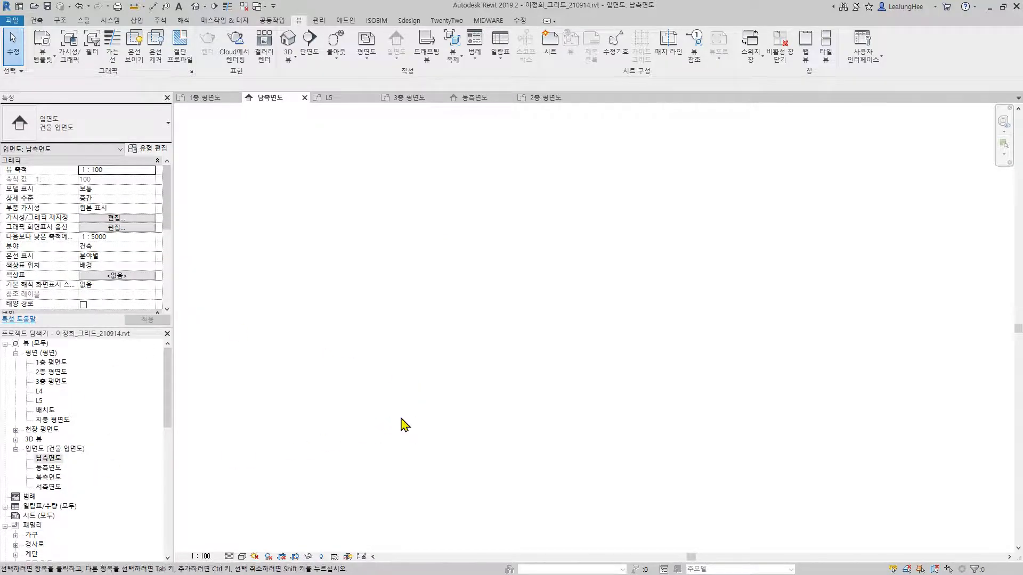
mouse_move(418, 429)
middle_mouse_down()
mouse_move(427, 434)
mouse_move(431, 418)
middle_mouse_up()
Step: In 1층 평면도, move the 남측면도 marker's view line back below the grids, and check the levels and X grids in that elevation
double_click(53, 364)
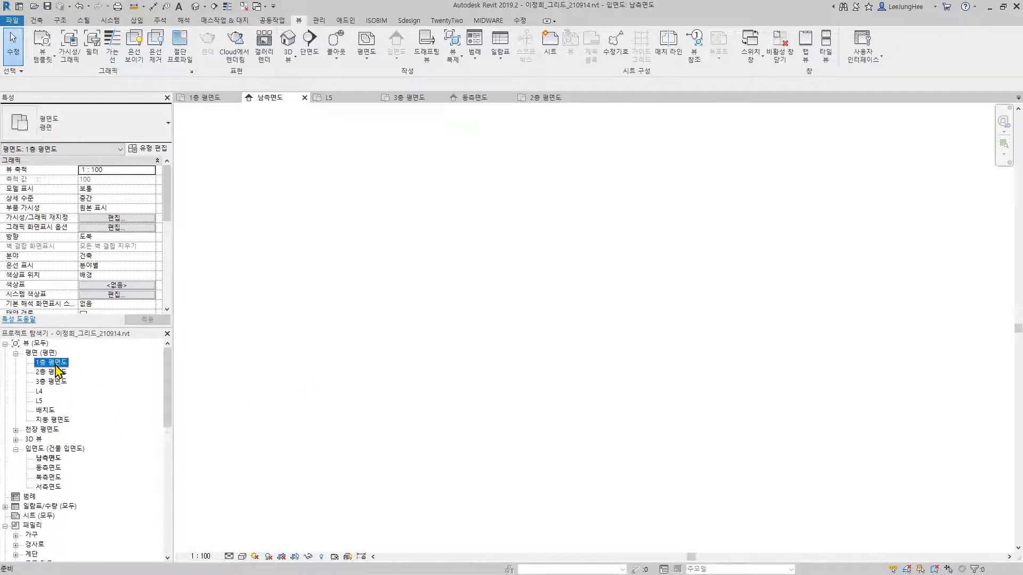
scroll(404, 434, "up", 1)
left_click(464, 457)
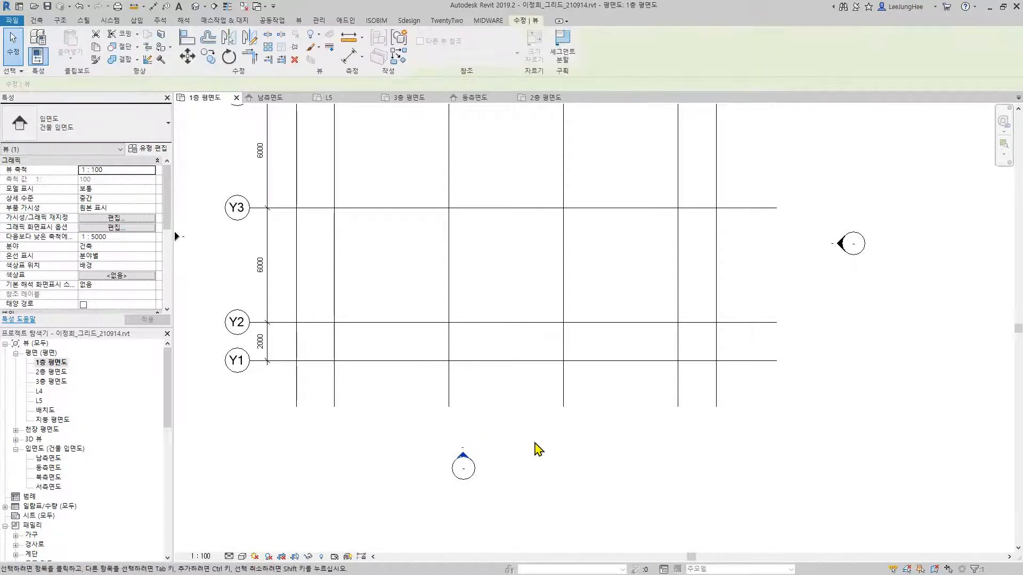
scroll(533, 437, "down", 4)
left_click_drag(555, 280, 554, 448)
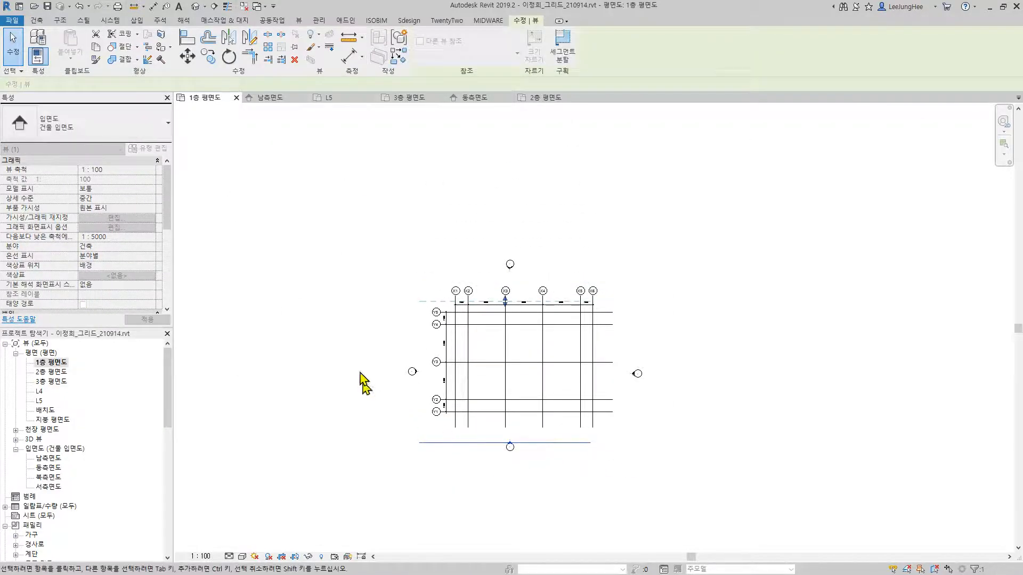
left_click(351, 373)
double_click(50, 460)
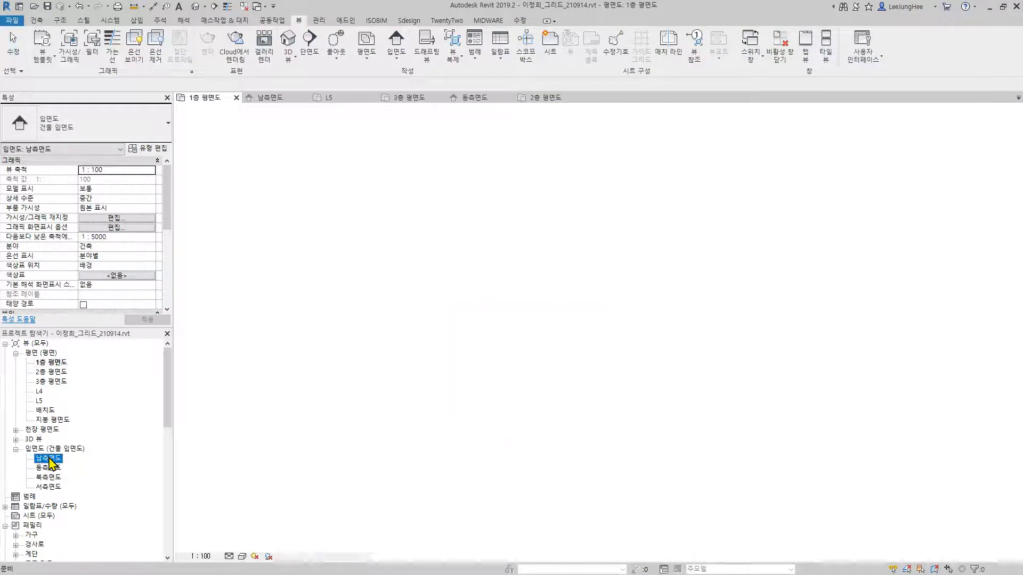
scroll(629, 317, "up", 5)
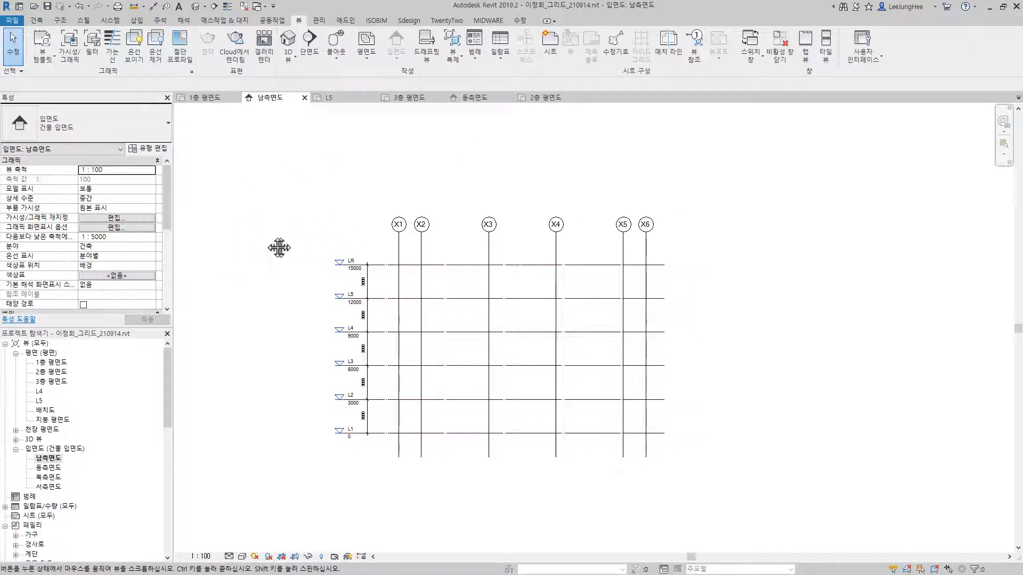
scroll(351, 253, "up", 3)
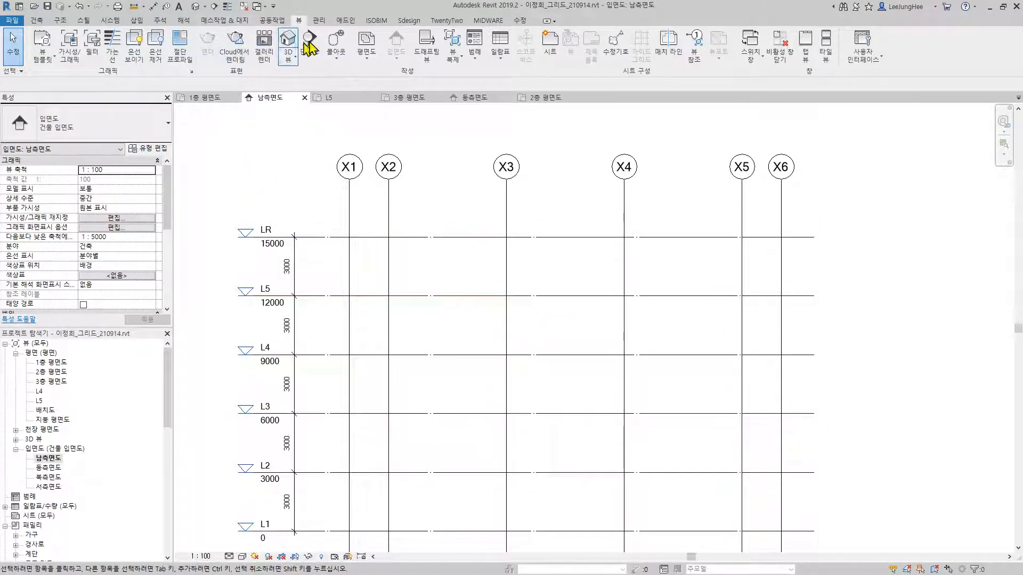
Step: In the 남측면도 elevation, add a chained aligned dimension across grids X1 to X6, placed between level LR and the grid bubbles
left_click(519, 21)
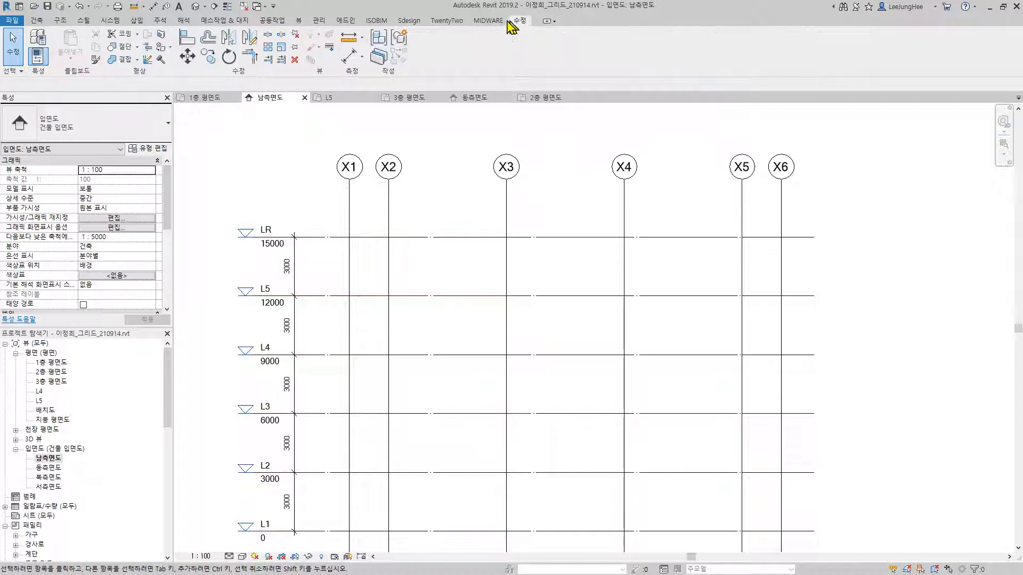
left_click(349, 55)
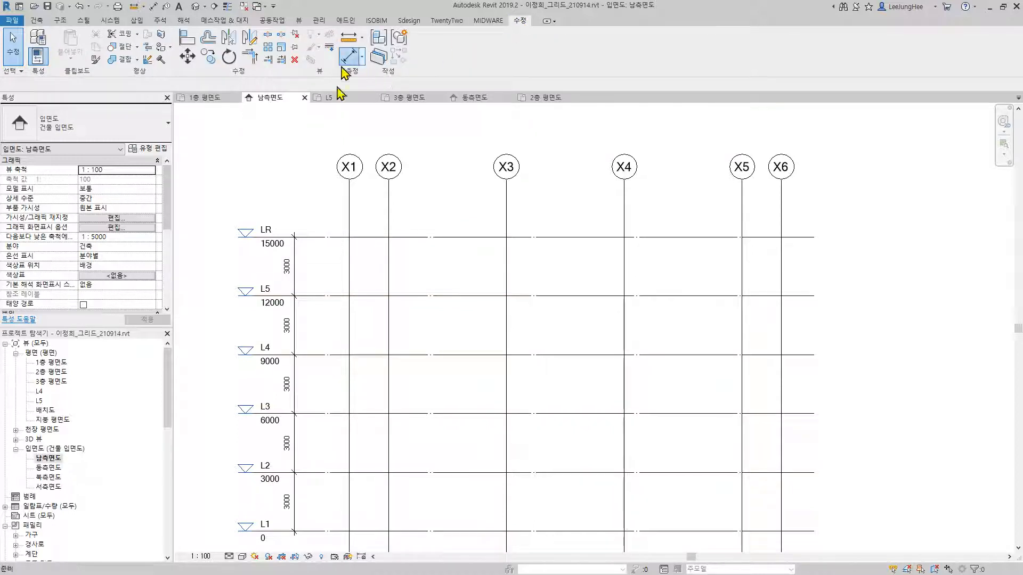
left_click(350, 267)
left_click(388, 267)
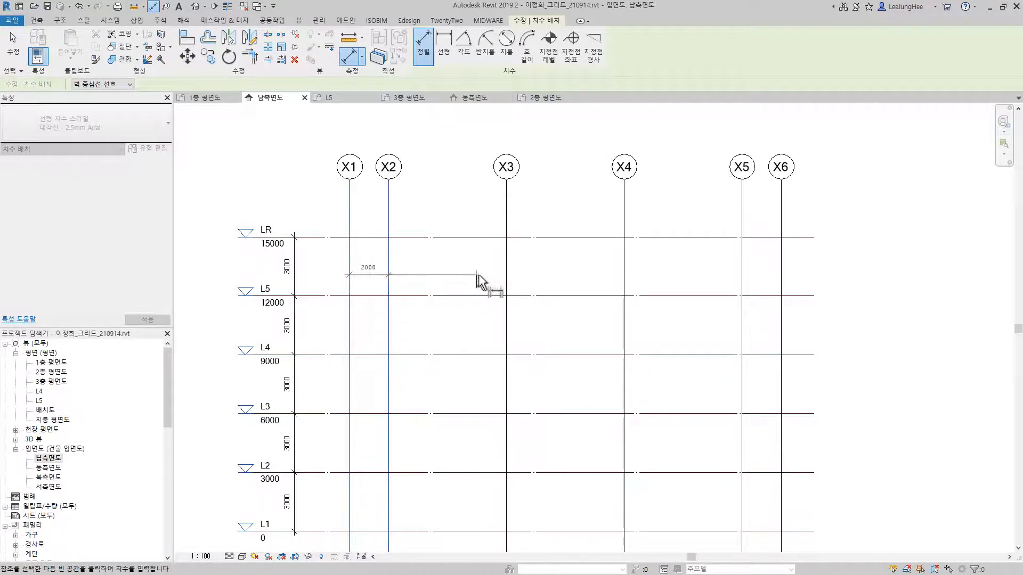
left_click(506, 281)
left_click(624, 285)
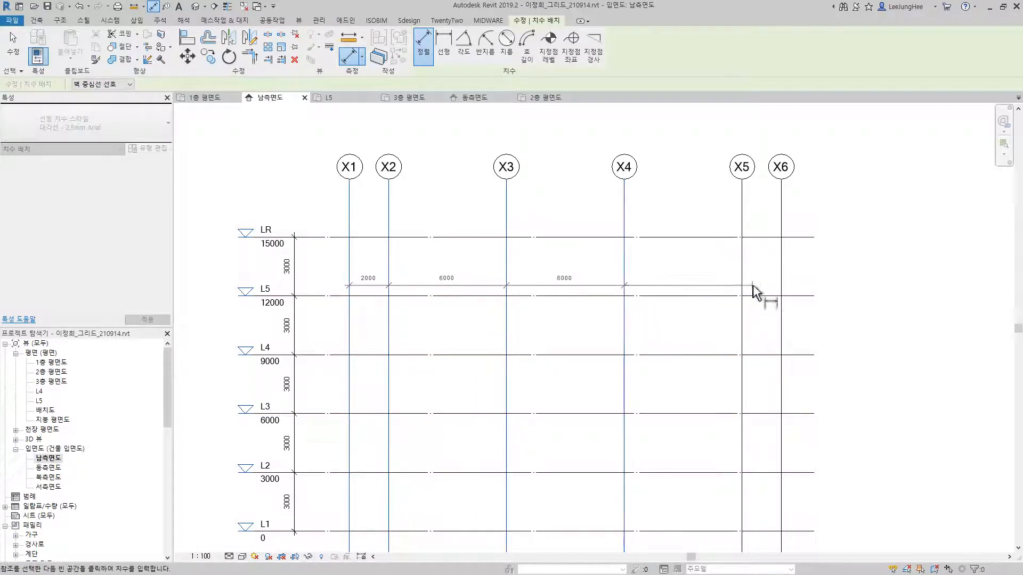
left_click(742, 290)
left_click(781, 287)
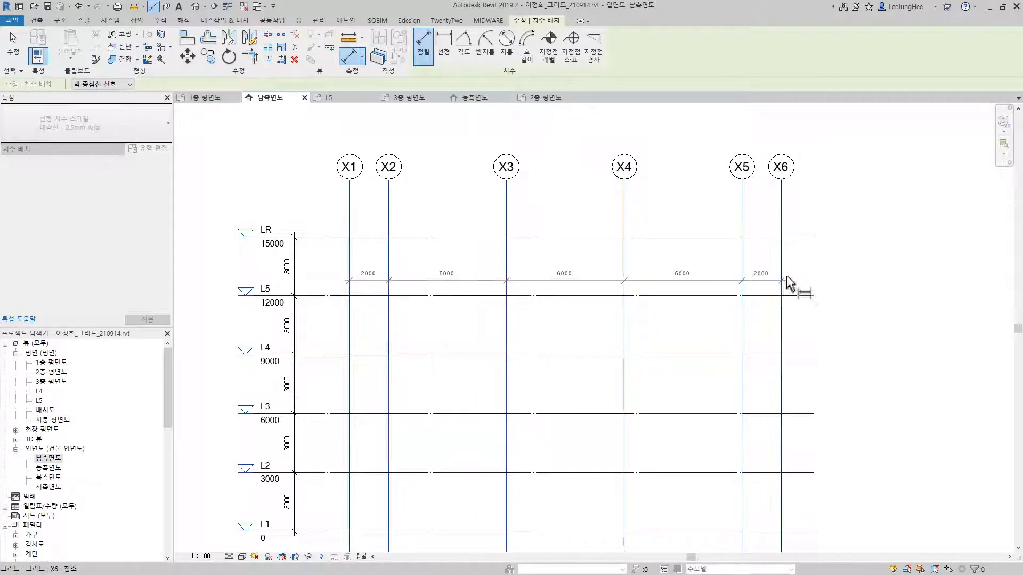
left_click(832, 211)
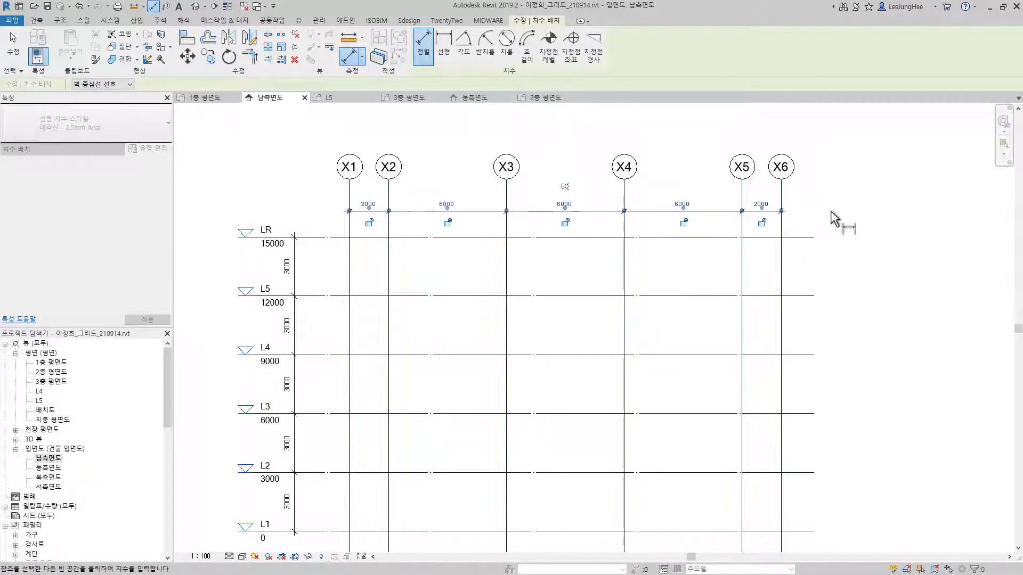
Step: Add an overall dimension from grid X1 to X6 just above the chained grid dimension in the elevation
left_click(355, 274)
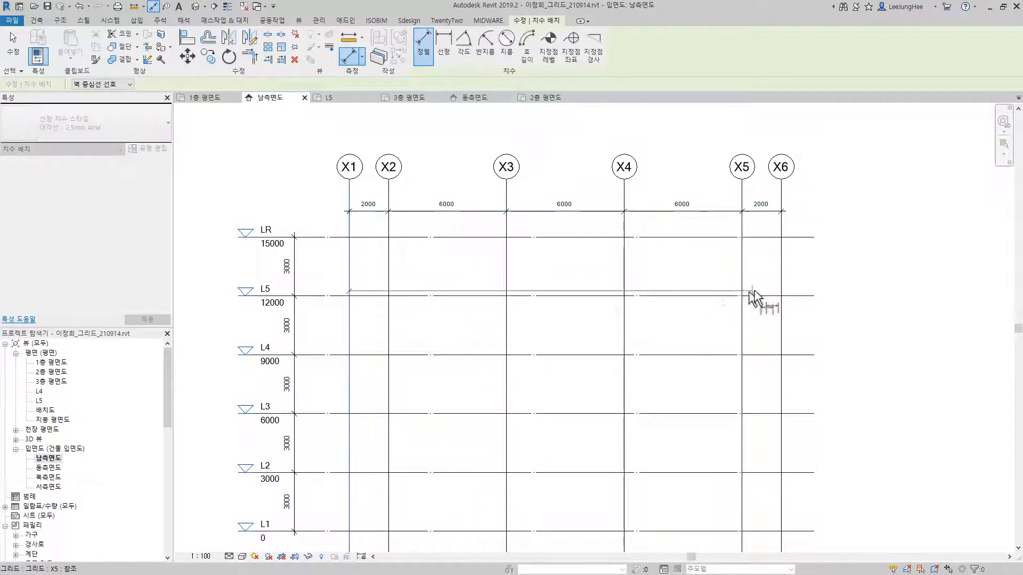
left_click(782, 276)
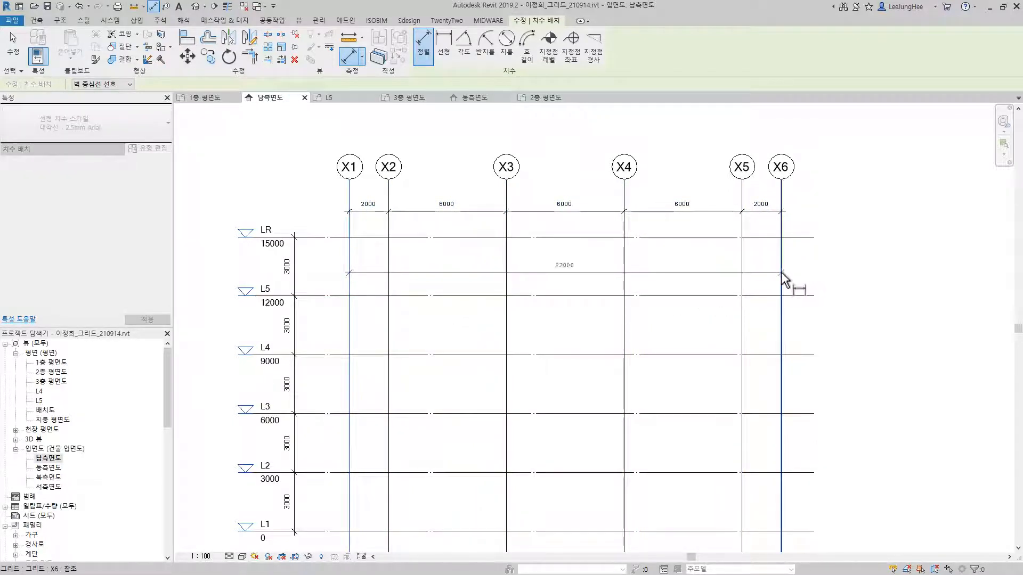
left_click(863, 200)
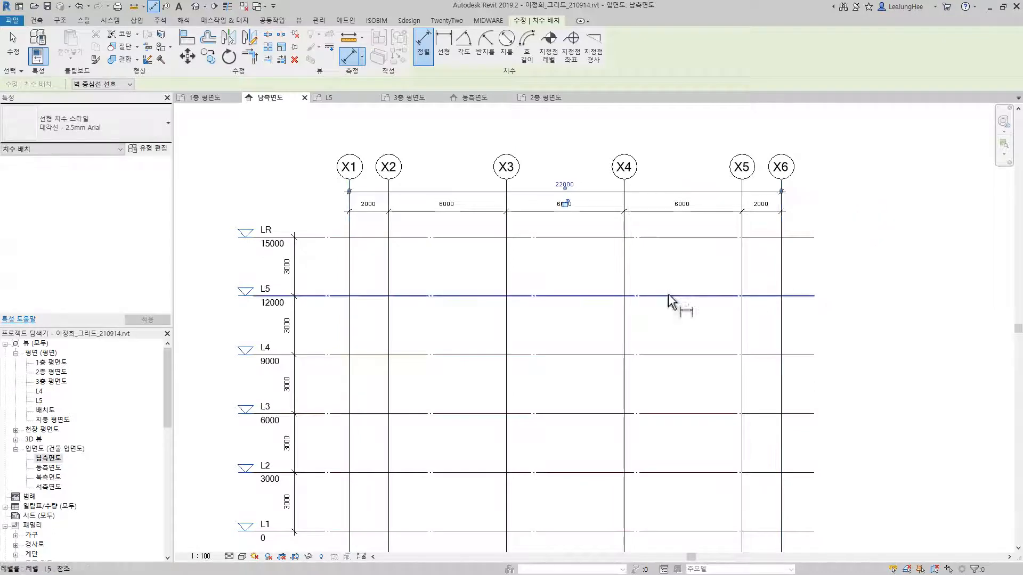
Step: Add an overall height dimension from level L1 to LR, to the left of the chained level dimension
middle_click_drag(581, 330, 645, 264)
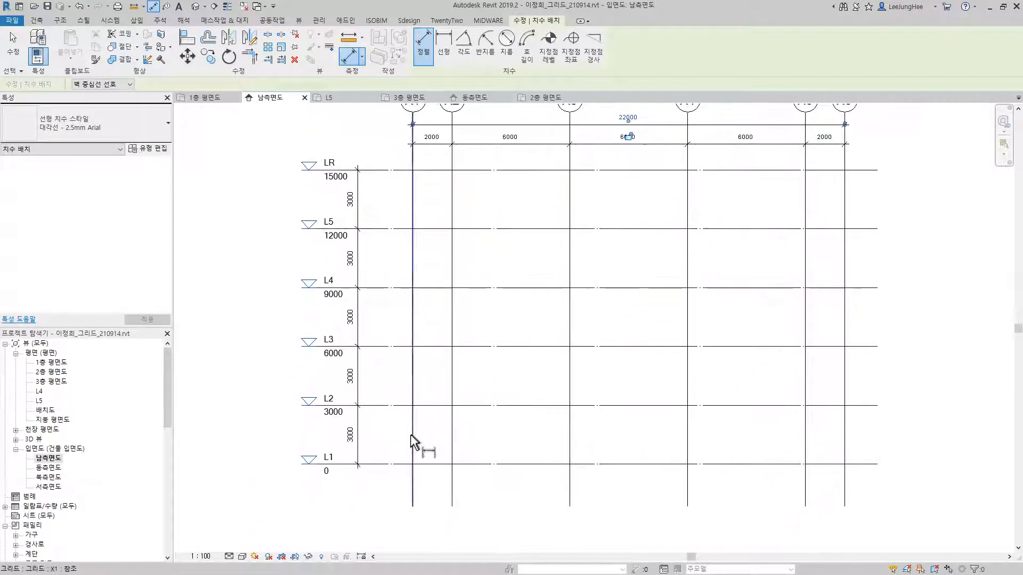
left_click(399, 464)
left_click(407, 171)
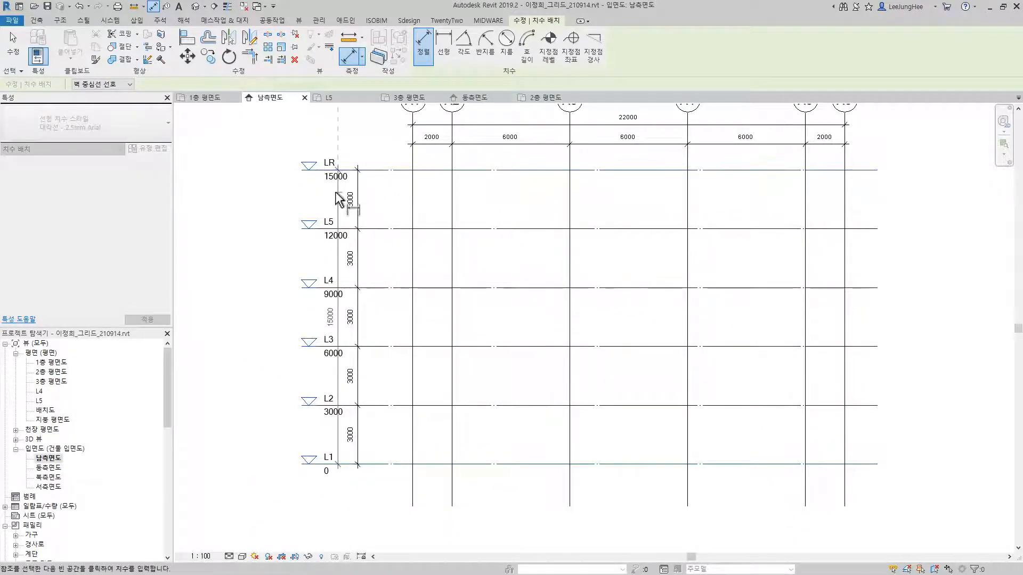
left_click(337, 212)
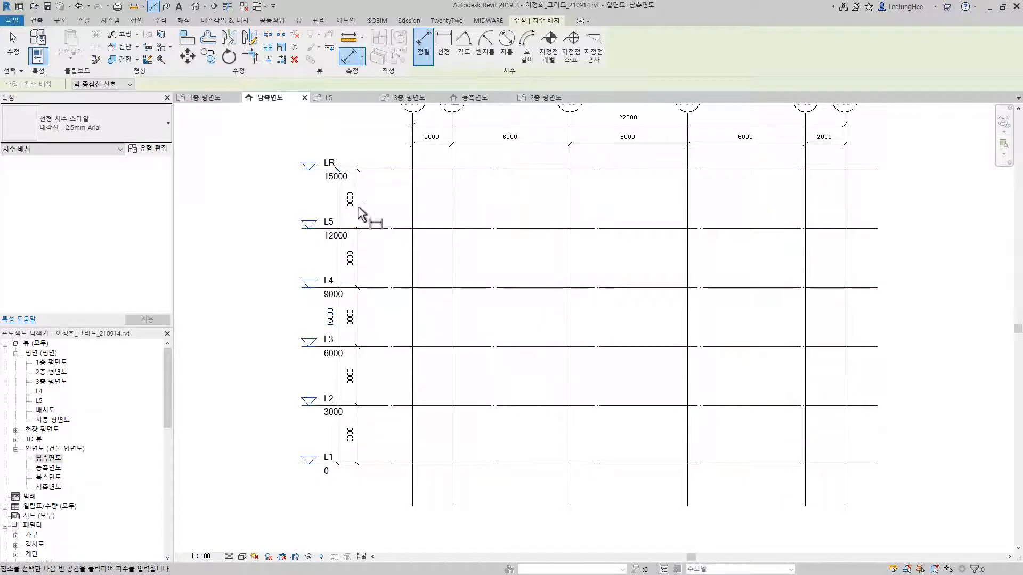
key("Escape")
key("Escape")
Step: Move the chained and overall level dimensions together to the right, clear of the level names and elevation values
left_click(357, 209)
left_click(338, 206, "ctrl")
left_click_drag(338, 206, 358, 206)
key("Escape")
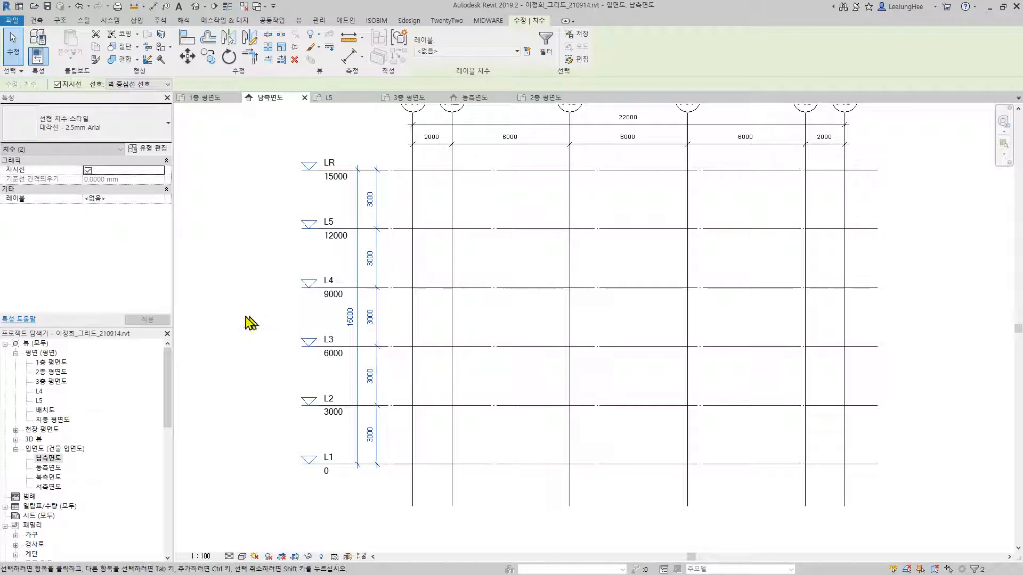
Step: In 1층 평면도, add an overall aligned dimension from grid X1 to X6 between the chained dimension and the grid bubbles
double_click(62, 364)
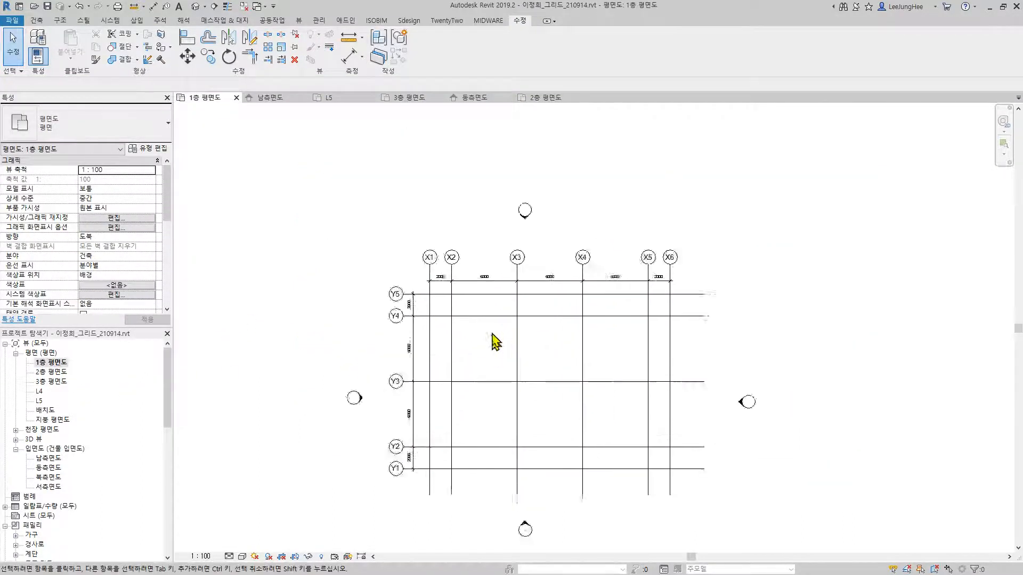
scroll(499, 340, "up", 3)
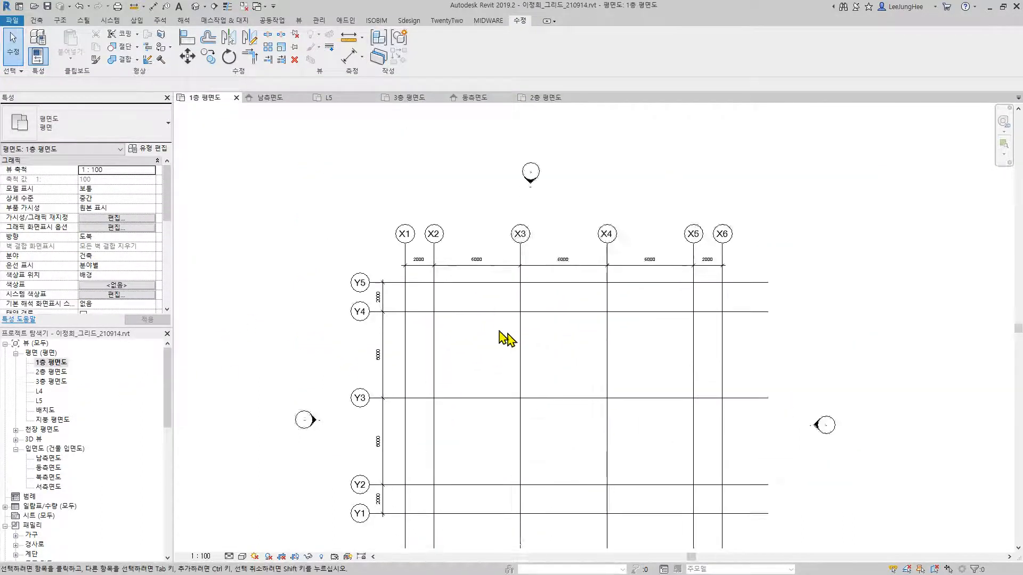
left_click(349, 55)
left_click(359, 295)
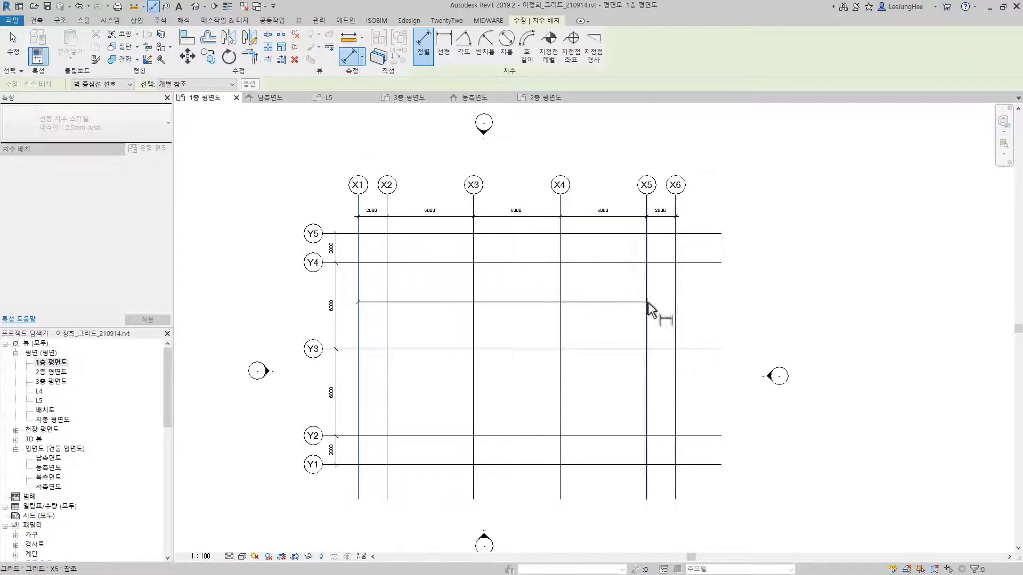
key("Escape")
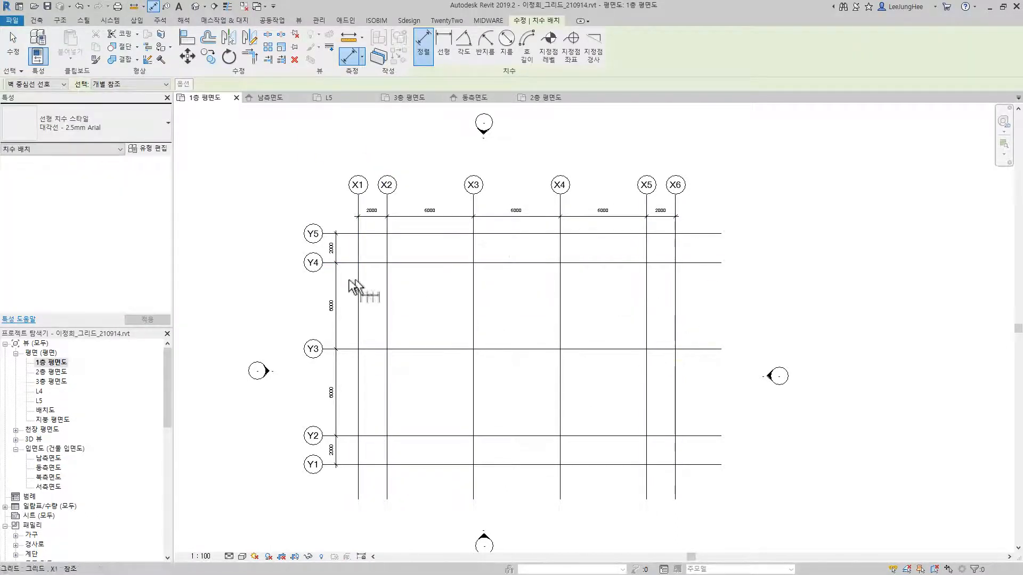
left_click(357, 292)
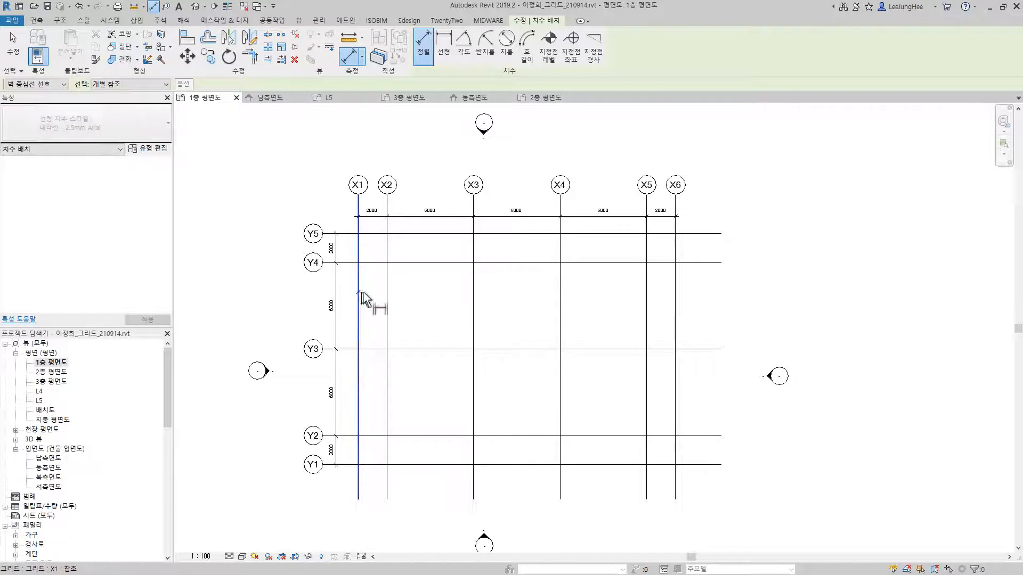
left_click(672, 322)
left_click(717, 203)
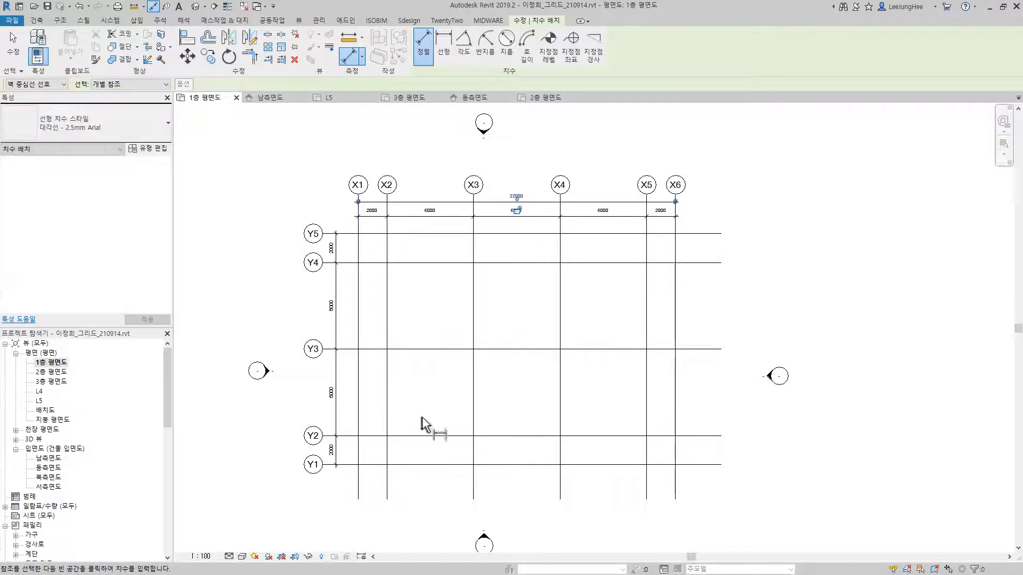
Step: Add an overall dimension from grid Y1 to Y5, to the left of the chained Y grid dimension
left_click(430, 465)
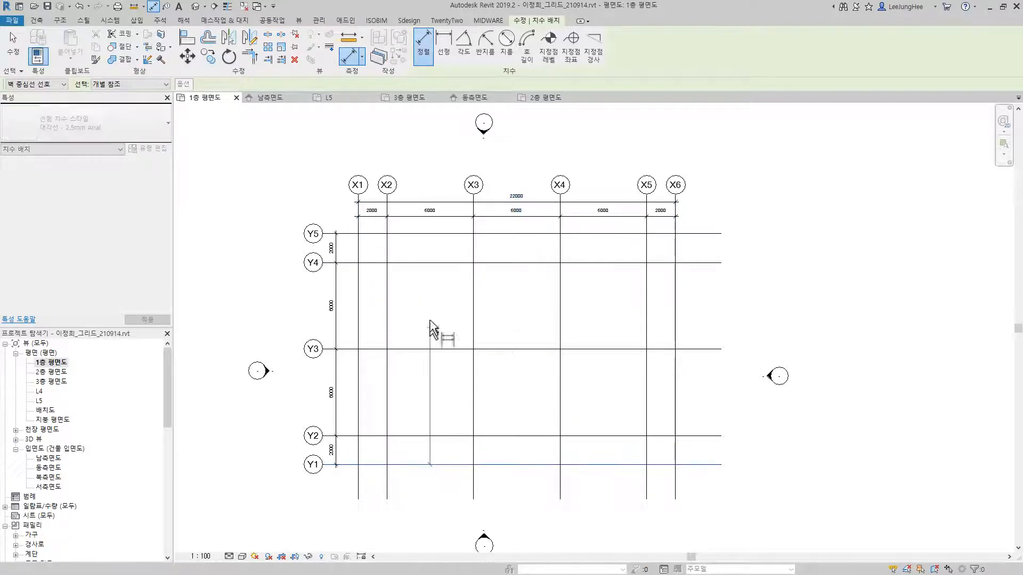
left_click(405, 238)
left_click(320, 308)
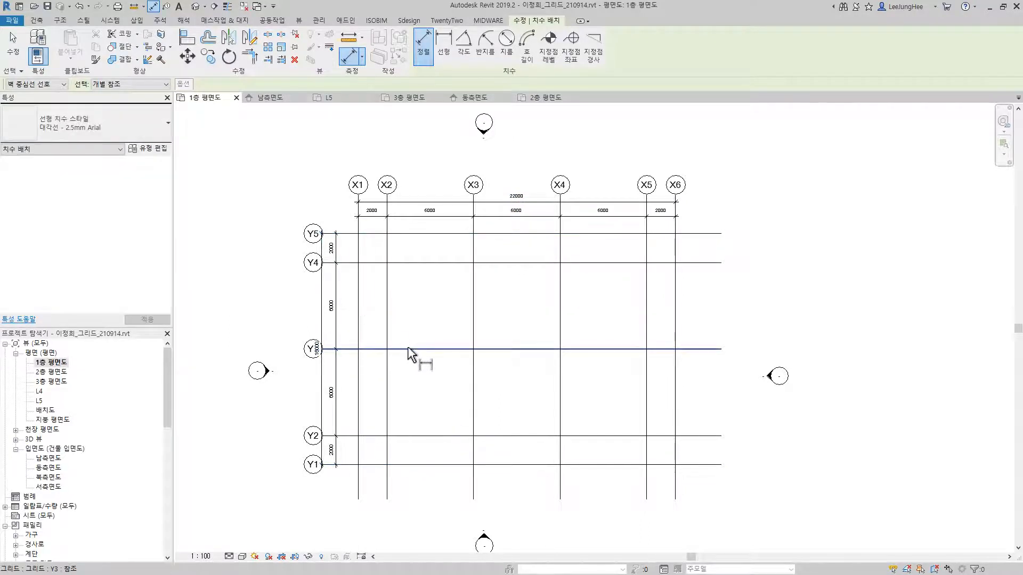
key("Escape")
Step: Extend the bubble ends of grids Y1 to Y5 together farther left in 1층 평면도
left_click(408, 349)
left_click_drag(322, 350, 300, 349)
left_click(269, 281)
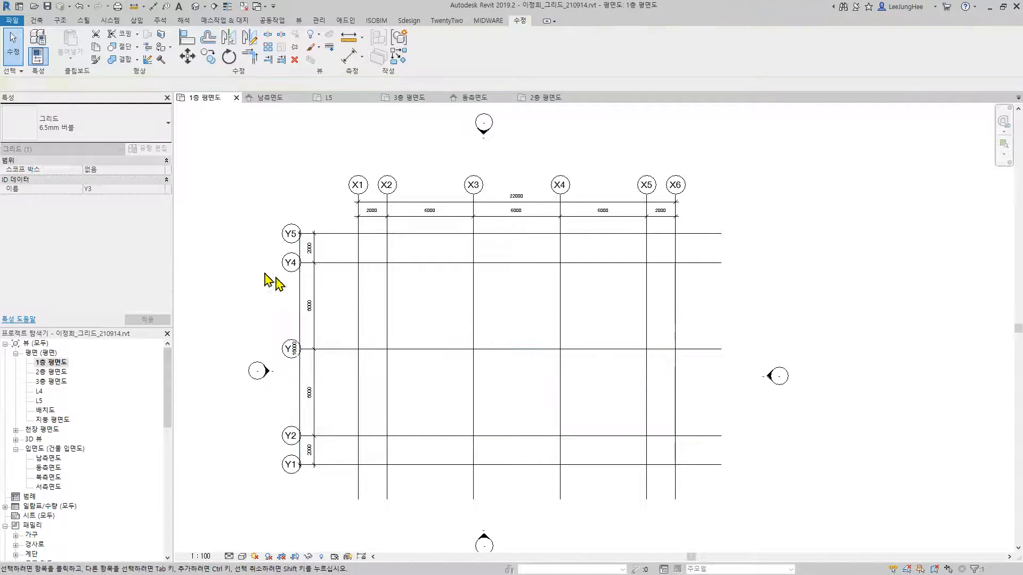
Step: Move the chained and overall Y grid dimensions together to the right, clear of the Y grid bubbles
left_click(297, 296)
left_click(315, 288, "ctrl")
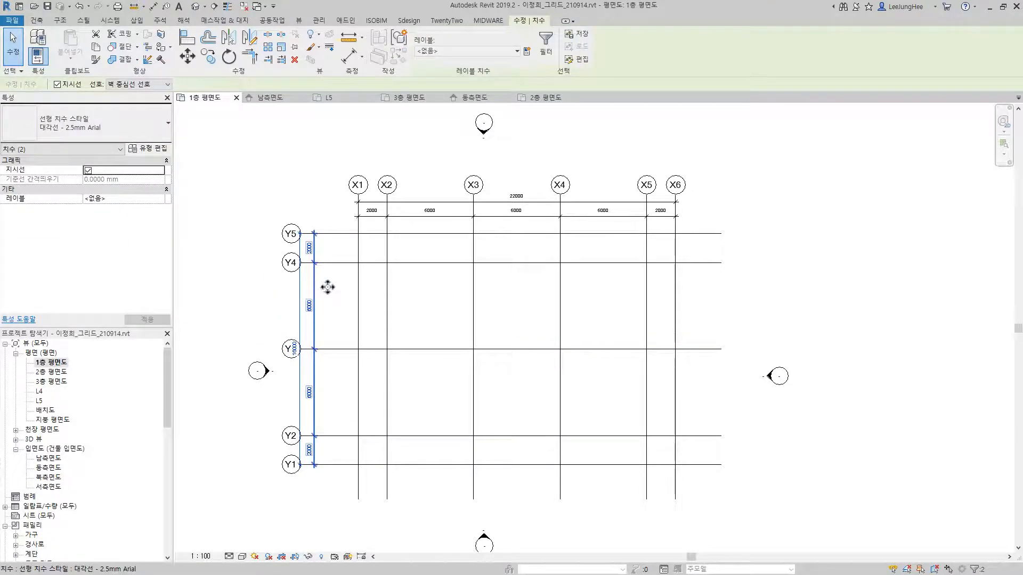
left_click_drag(328, 287, 342, 290)
left_click(272, 283)
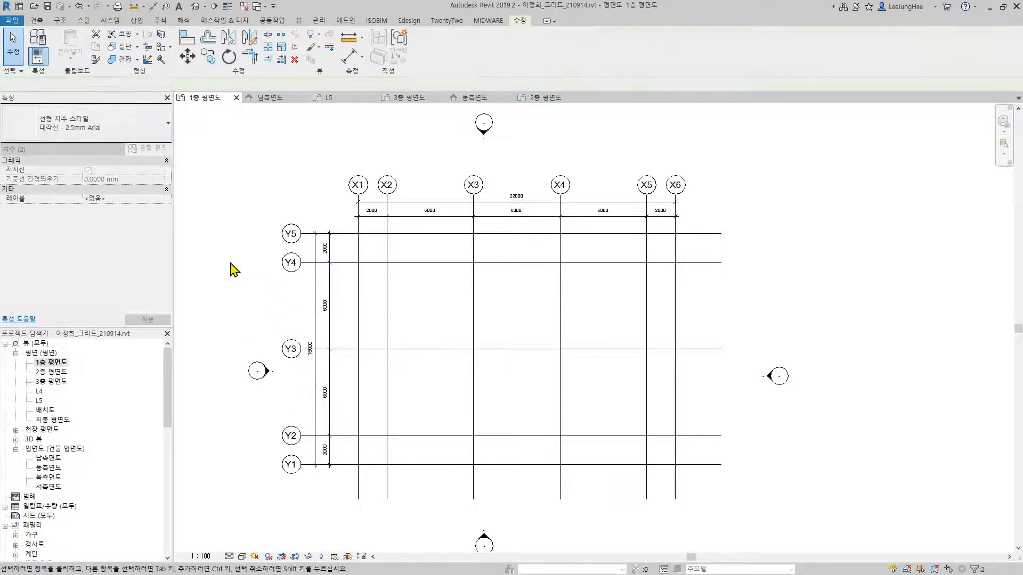
Step: Check which floor plans, from 1층 평면도 through L5 and 배치도, have grid dimensions
double_click(52, 373)
double_click(49, 382)
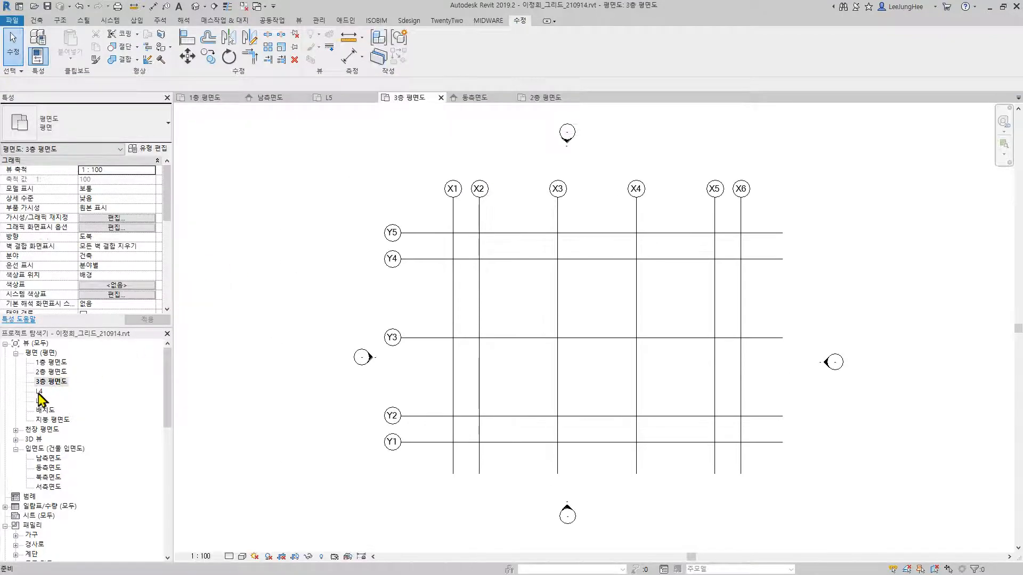
double_click(39, 392)
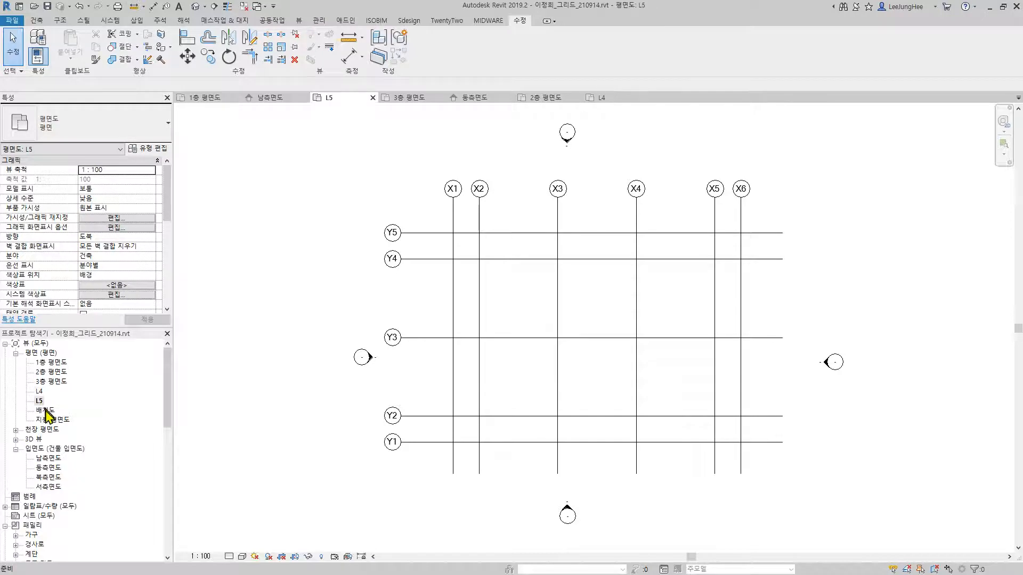
double_click(46, 410)
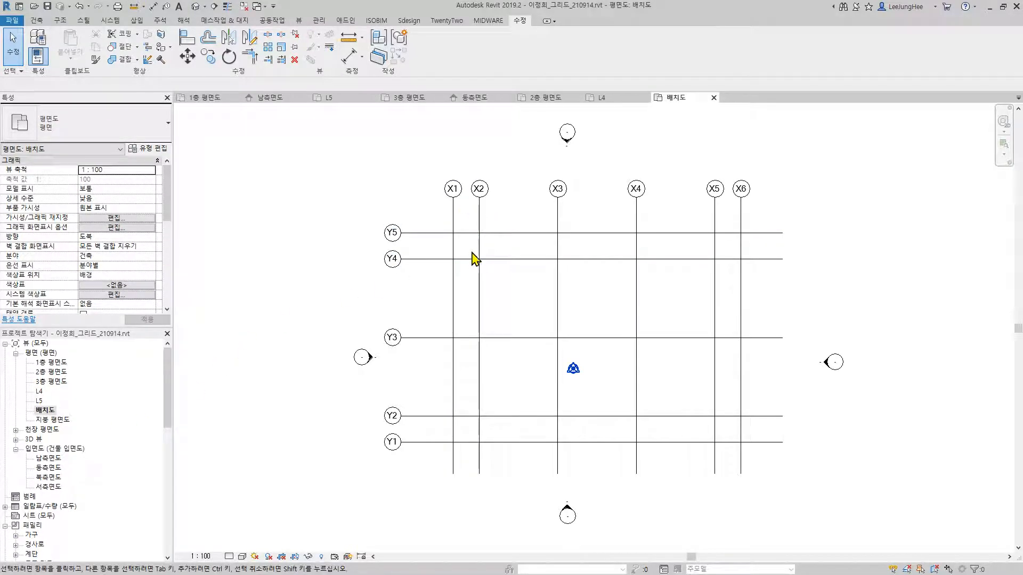
left_click(37, 22)
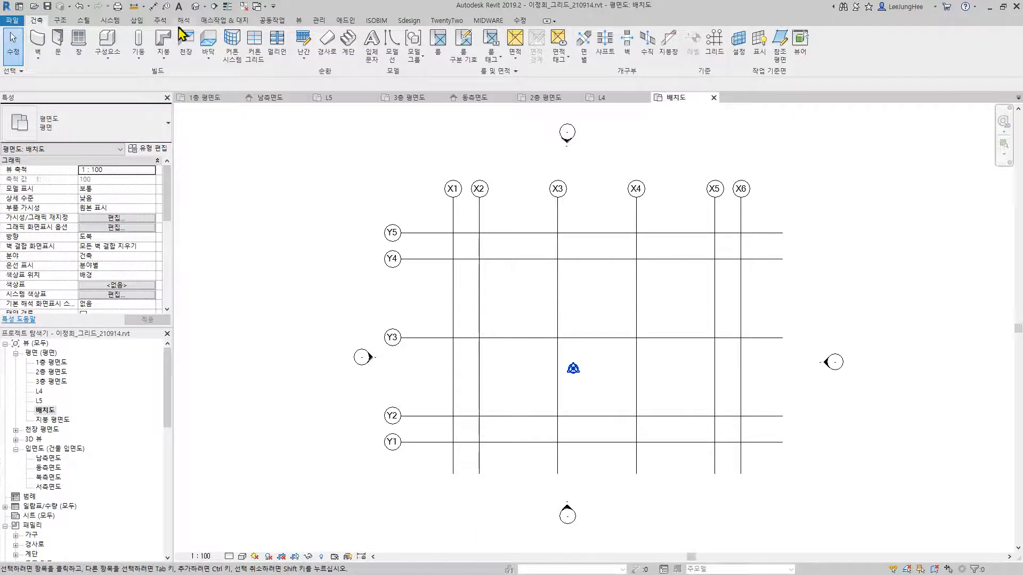
left_click(160, 21)
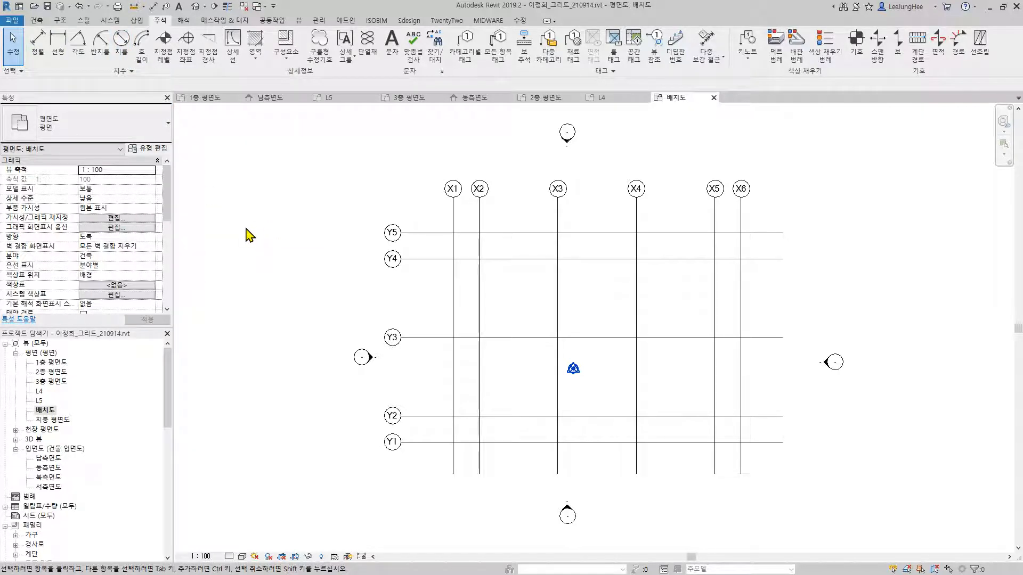
double_click(48, 364)
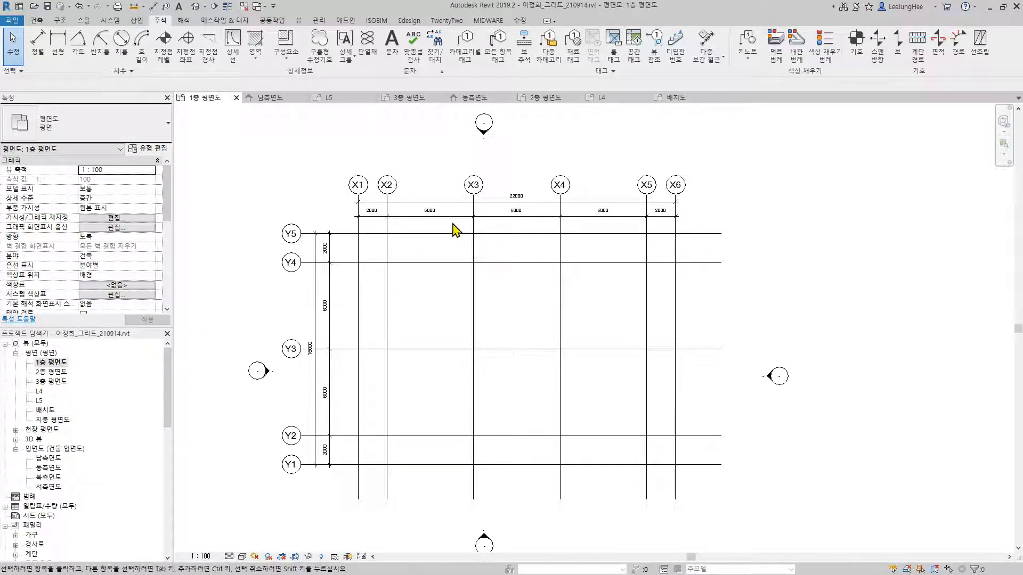
double_click(51, 372)
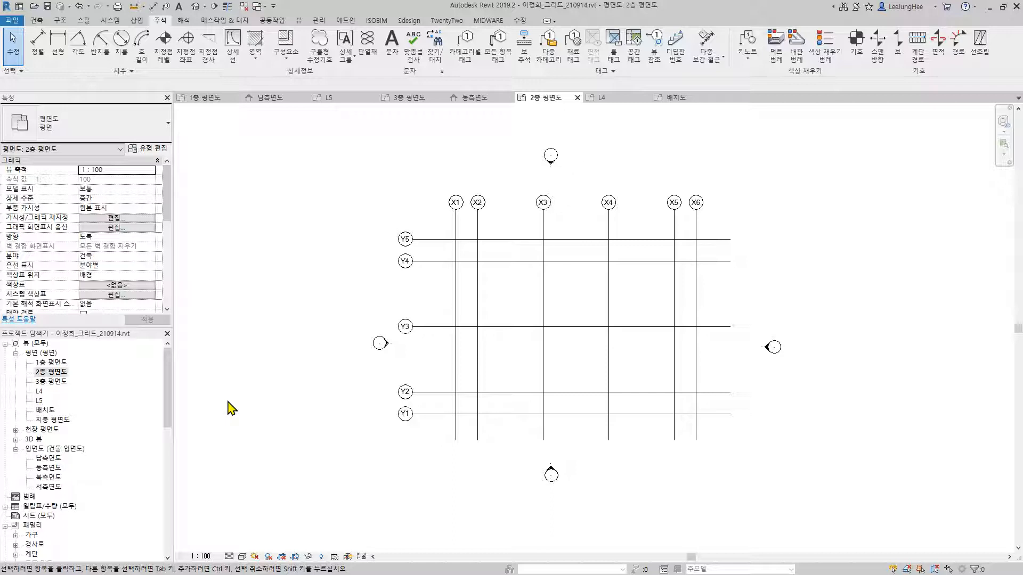
Step: In 1층 평면도, copy all four chained and overall X and Y grid dimensions to the clipboard
double_click(49, 363)
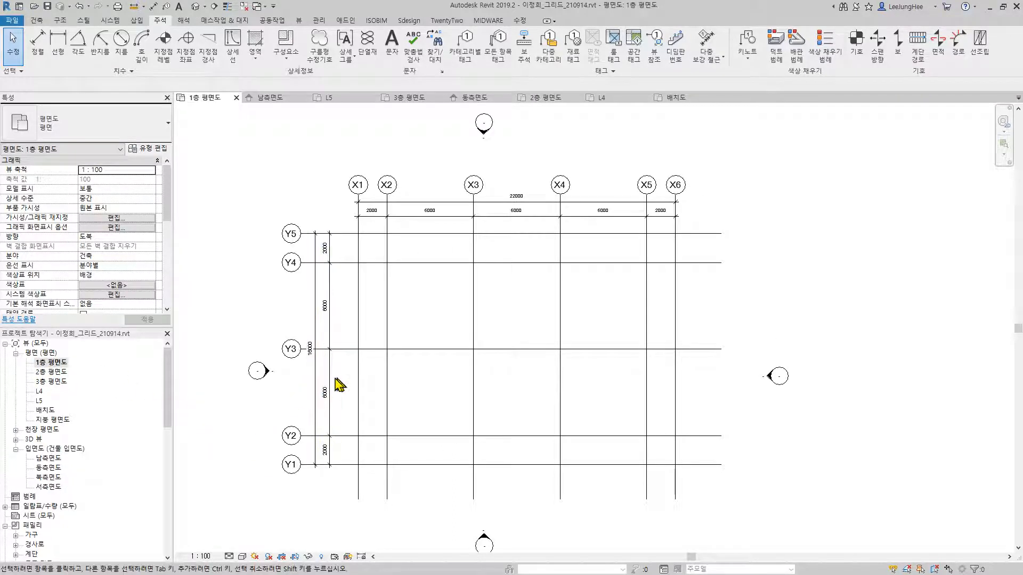
left_click(329, 421)
left_click_drag(294, 503, 714, 186)
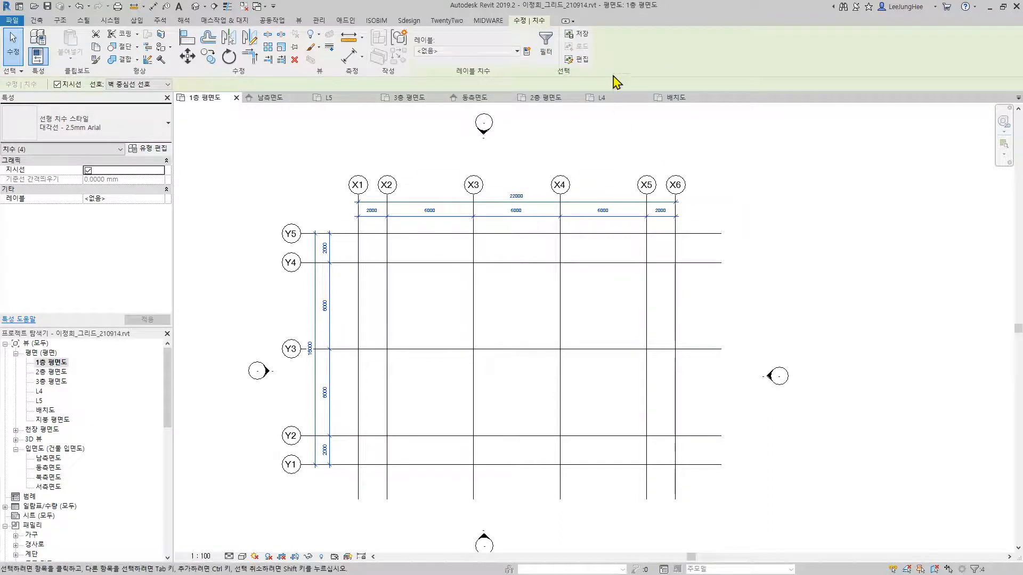
left_click(546, 53)
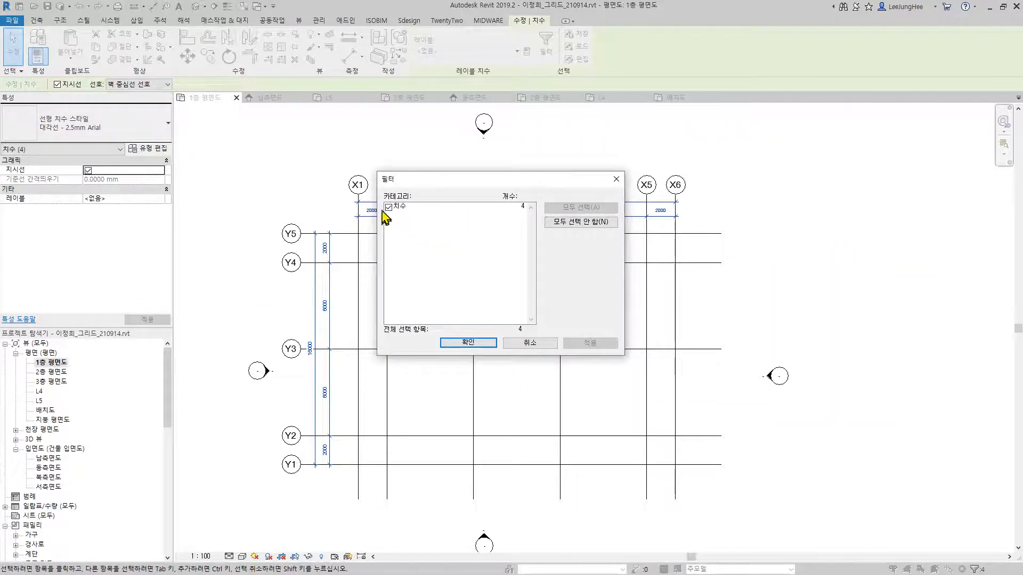
left_click(472, 343)
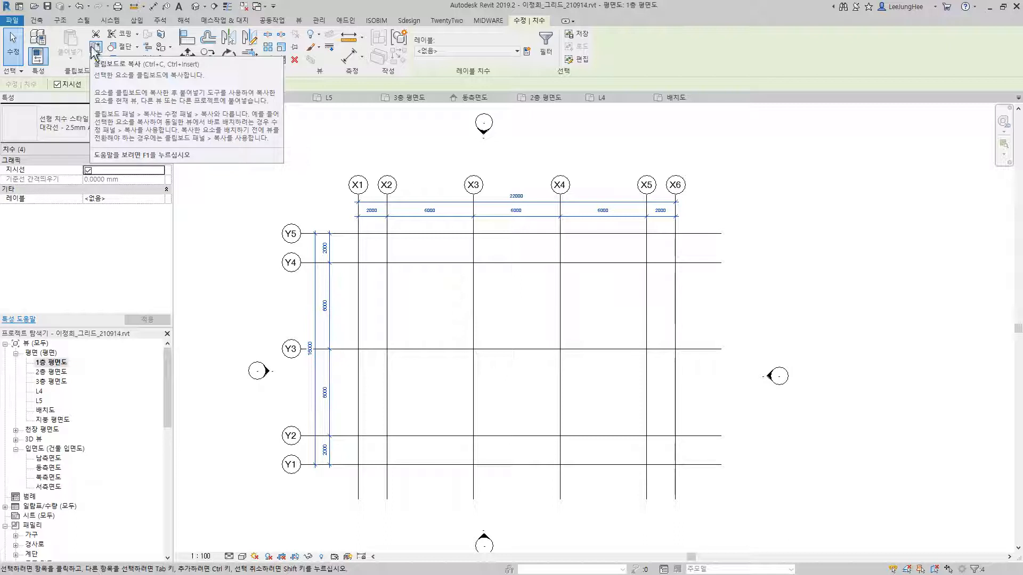
left_click(95, 49)
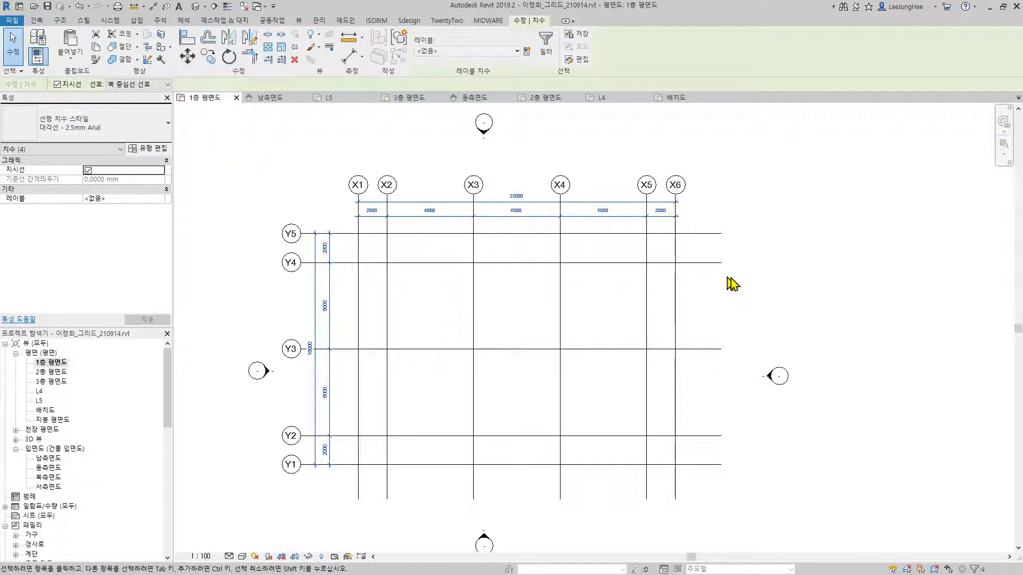
left_click(786, 285)
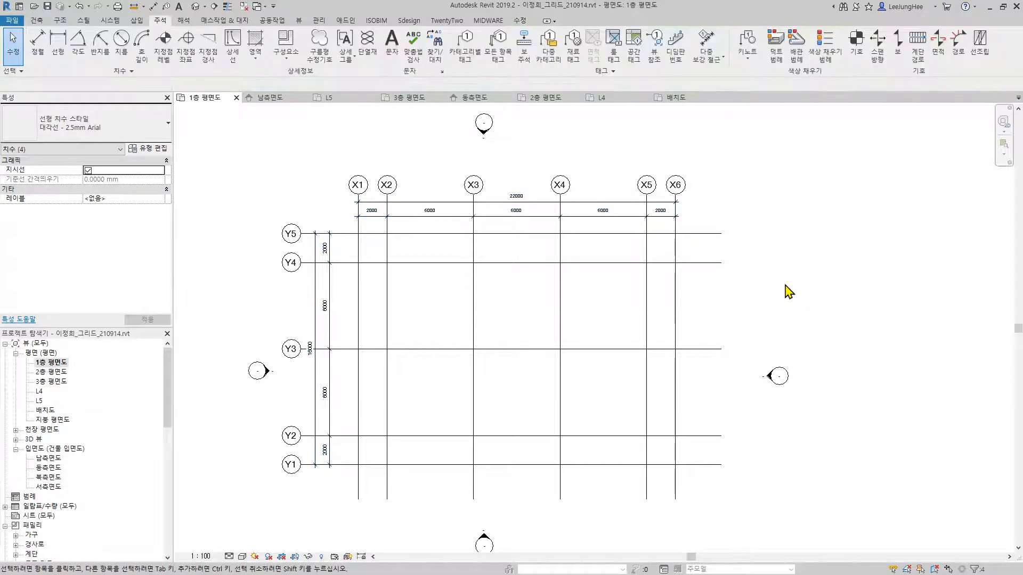
Step: Paste the copied grid dimensions into 2층 평면도, aligned to the current view
double_click(53, 373)
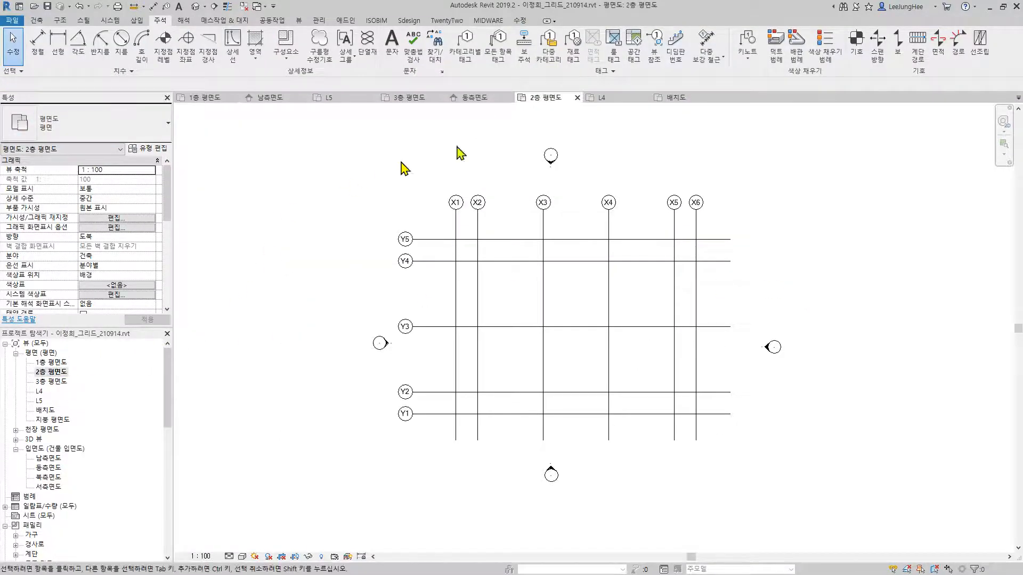
left_click(522, 22)
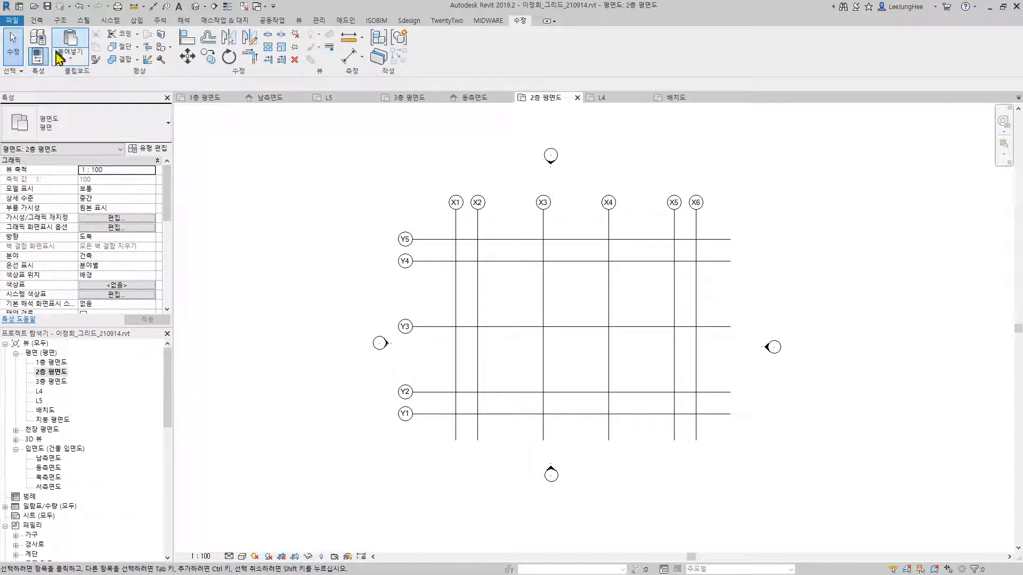
left_click(67, 64)
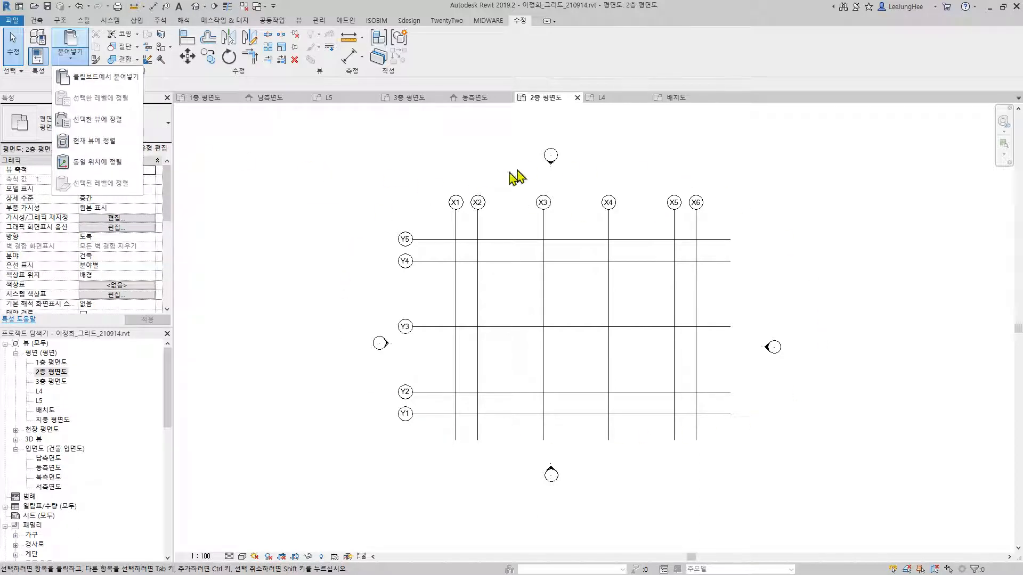
left_click(84, 141)
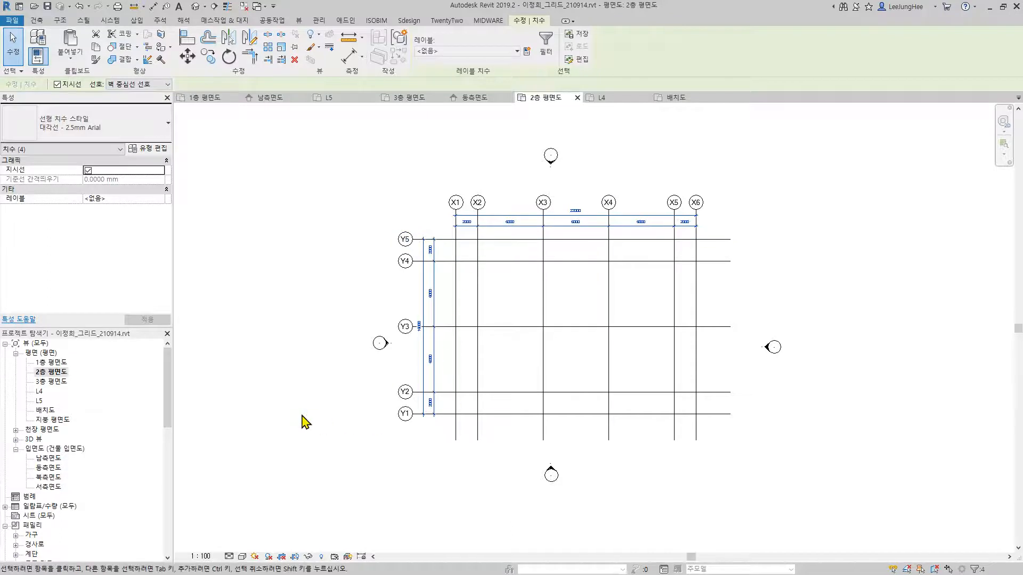
left_click(266, 431)
Step: Paste the copied grid dimensions aligned to the selected views 3층 평면도, L4, L5 and 지붕 평면도, and check L4
double_click(52, 381)
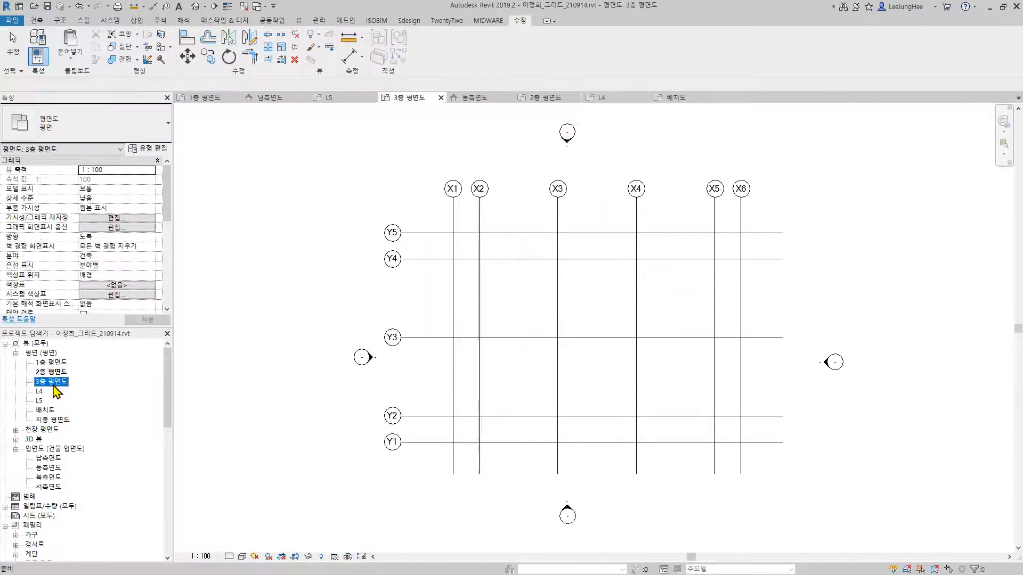
double_click(39, 391)
double_click(40, 401)
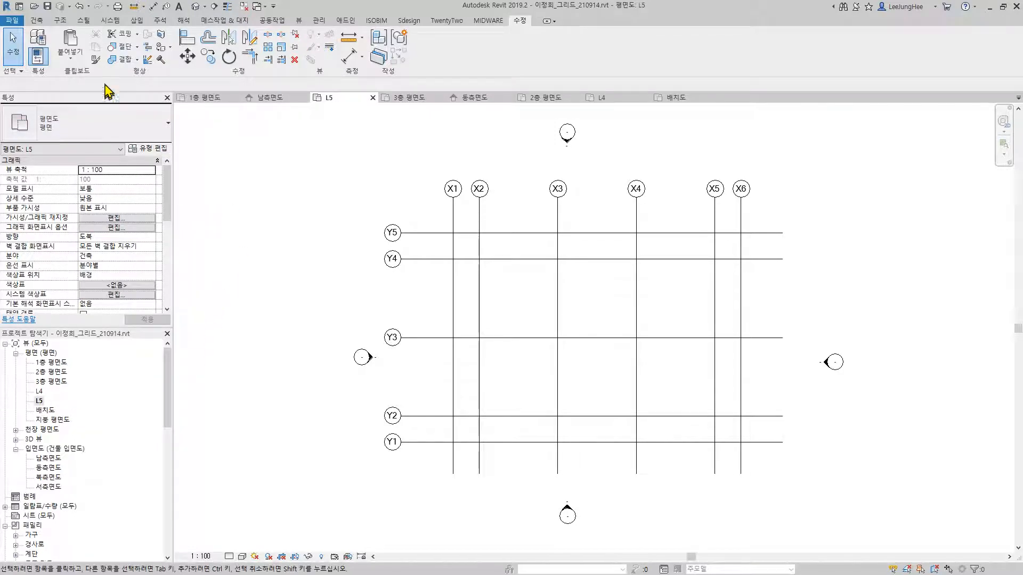
left_click(79, 64)
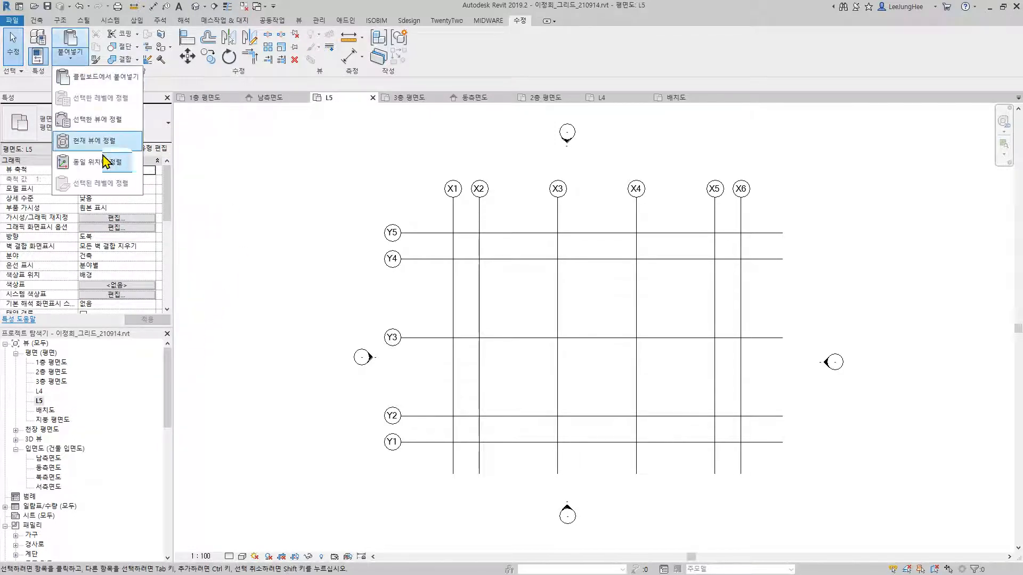
left_click(95, 120)
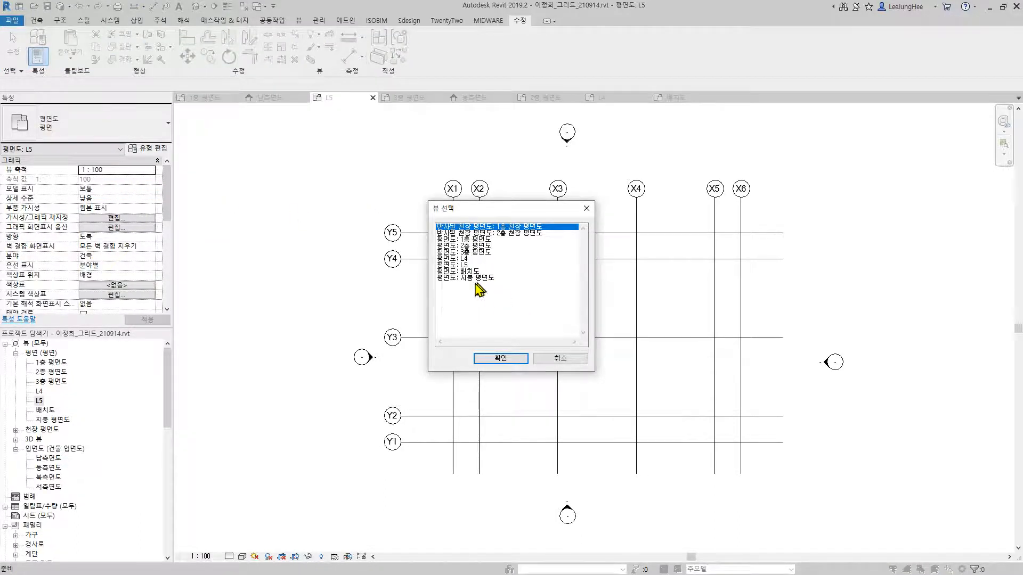
left_click(485, 253)
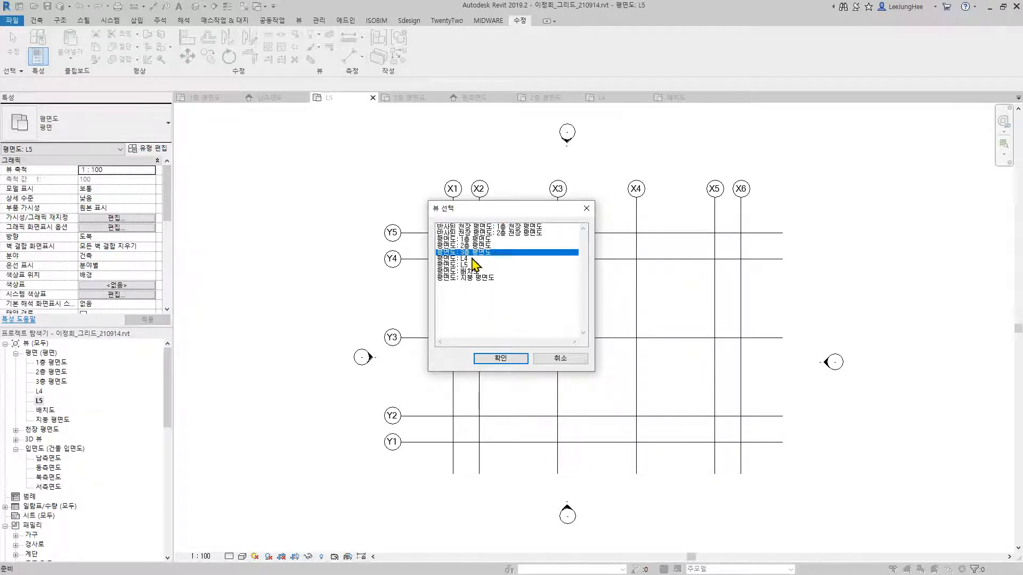
left_click(473, 259, "ctrl")
left_click(493, 265, "ctrl")
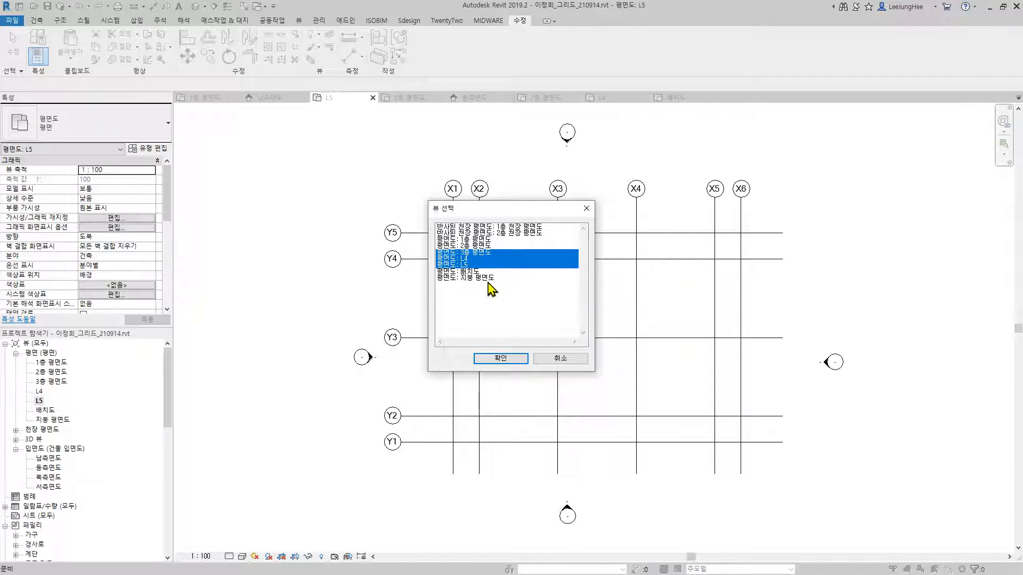
left_click(490, 277, "ctrl")
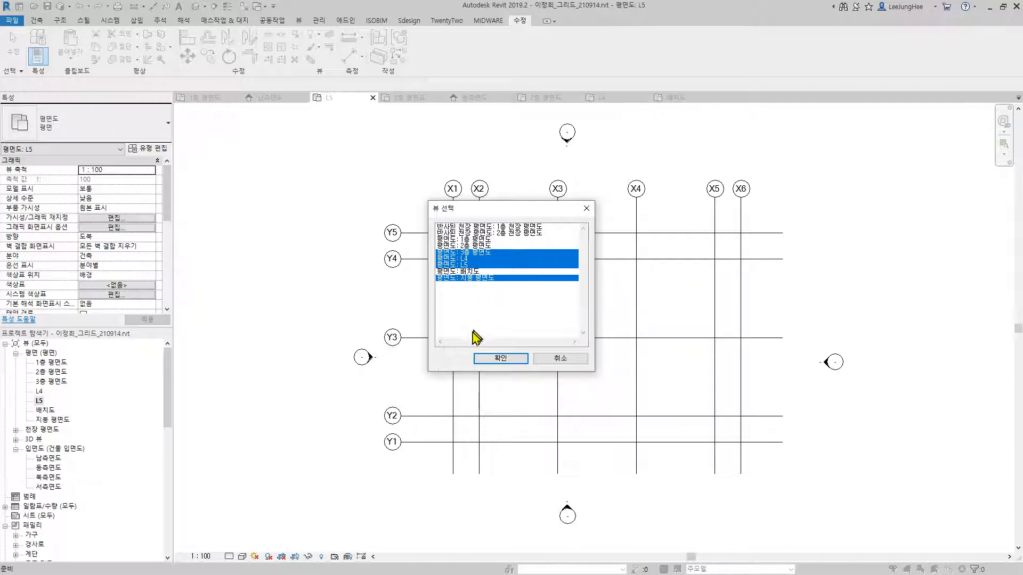
left_click(512, 361)
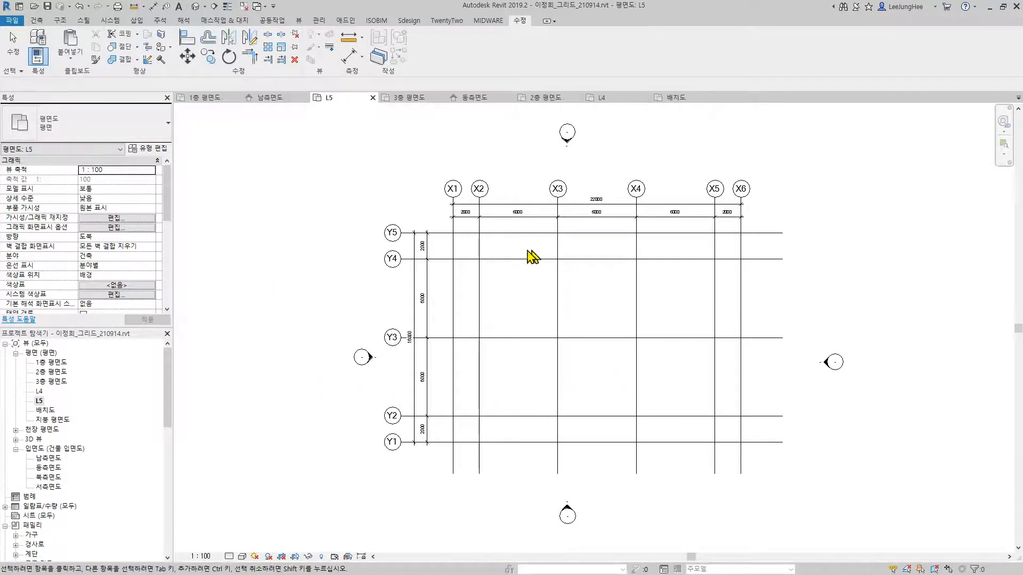
double_click(41, 392)
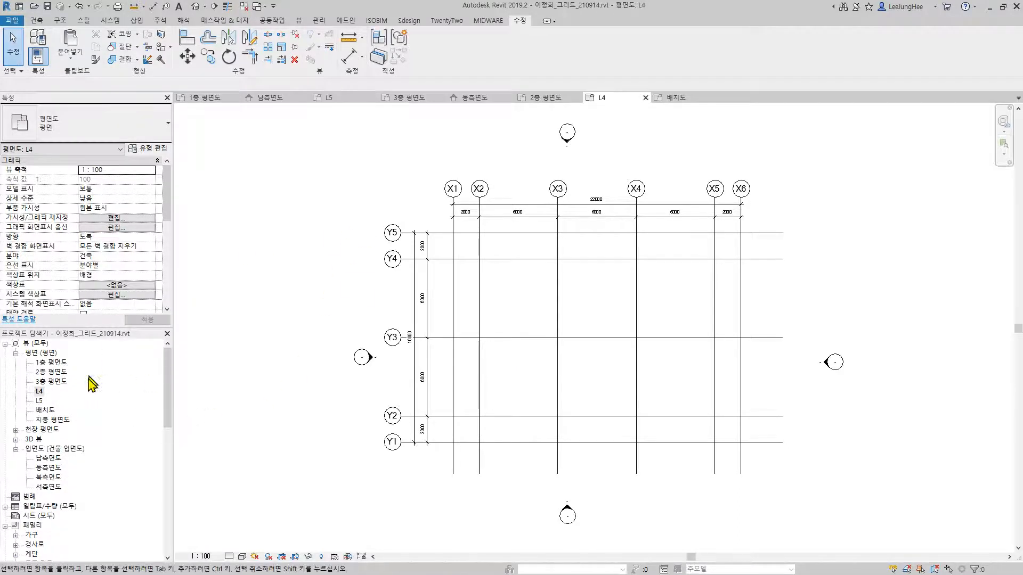
Step: In 3층 평면도, move the chained and overall Y grid dimensions to the right of grid X6, with the overall one outermost
double_click(51, 382)
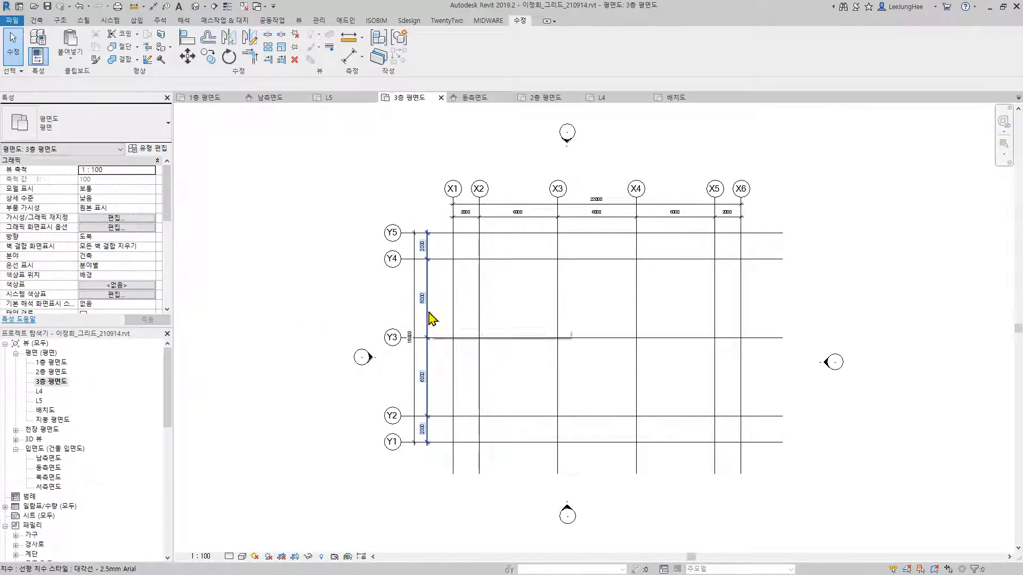
left_click_drag(430, 318, 765, 318)
left_click_drag(419, 308, 779, 319)
left_click(865, 281)
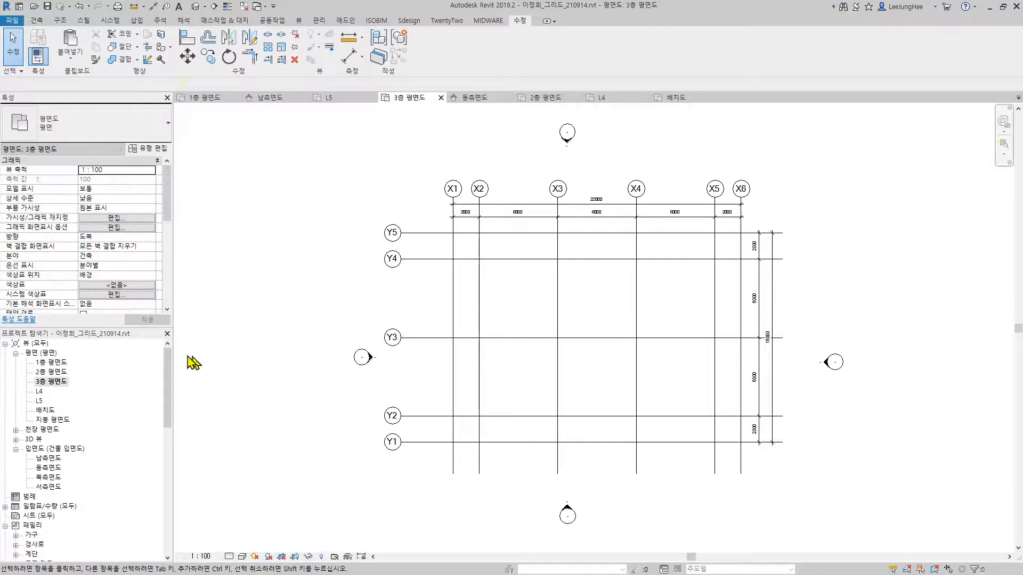
double_click(44, 373)
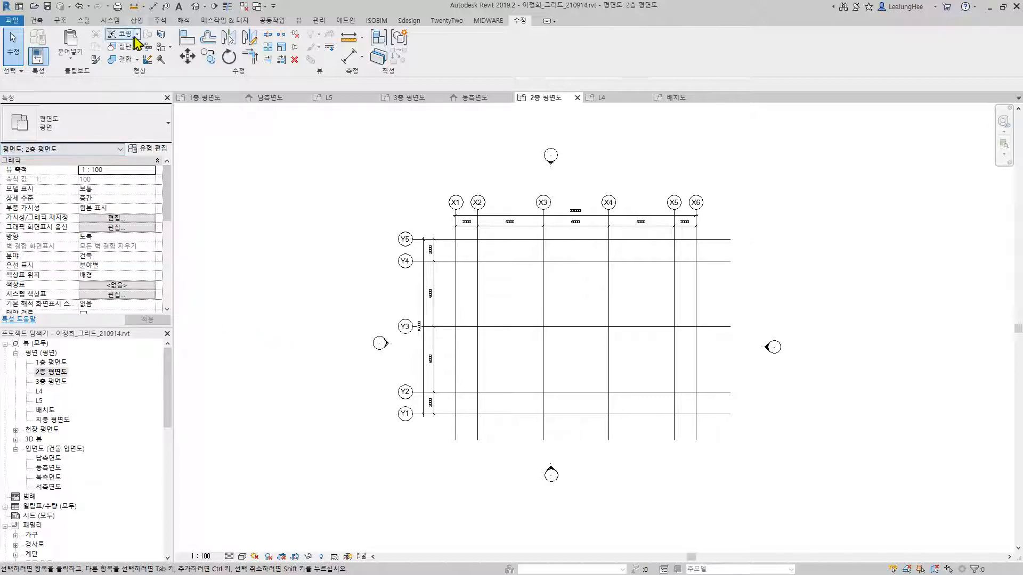
left_click(160, 20)
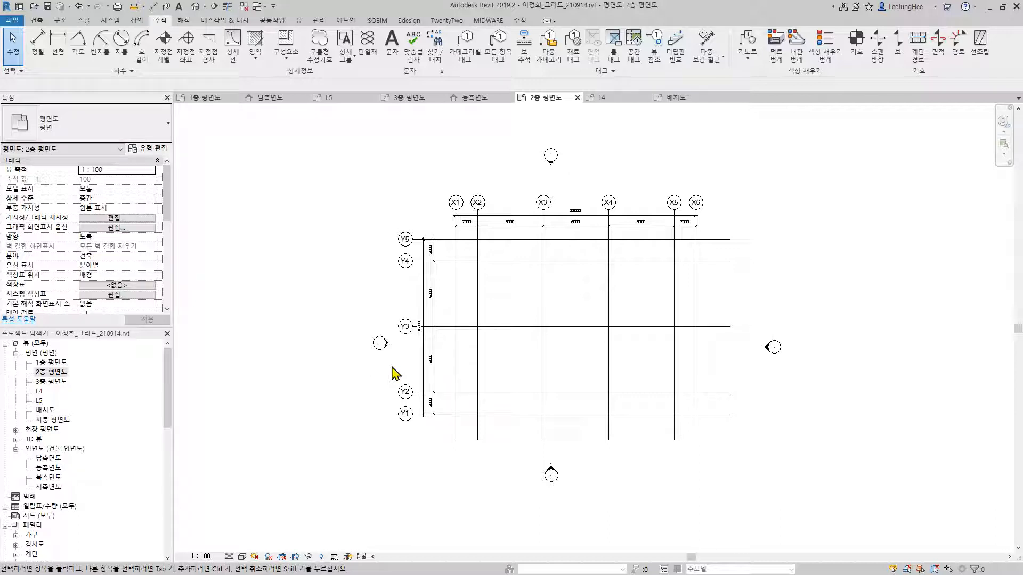
left_click(51, 363)
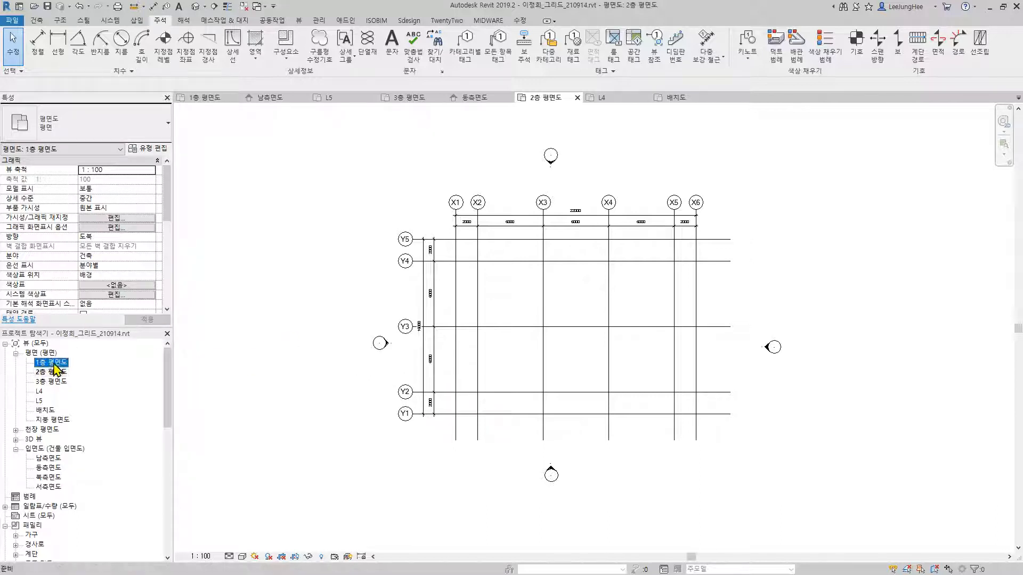
left_click(284, 353)
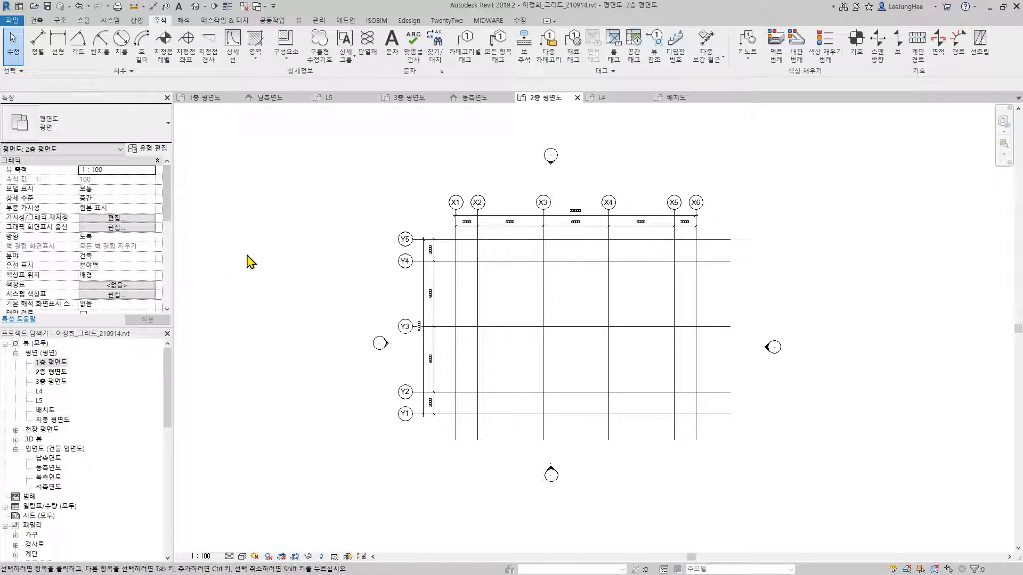
key("alt+Tab")
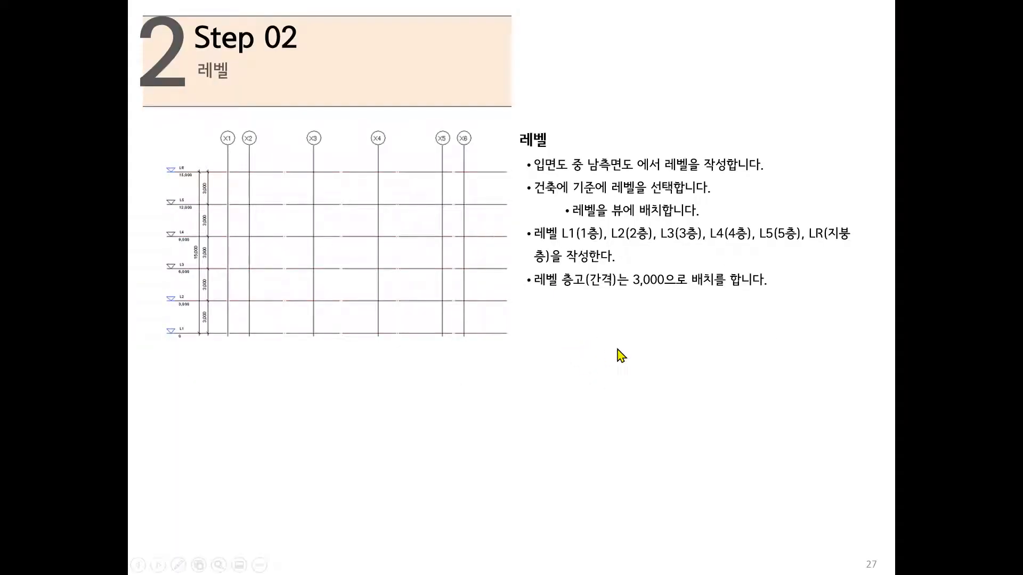
left_click(654, 359)
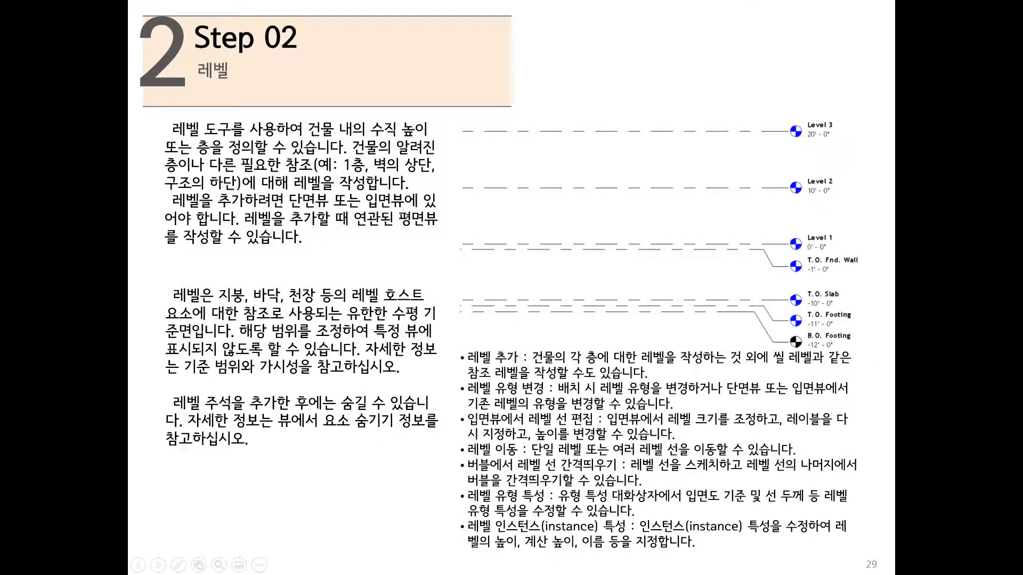
key("alt+Tab")
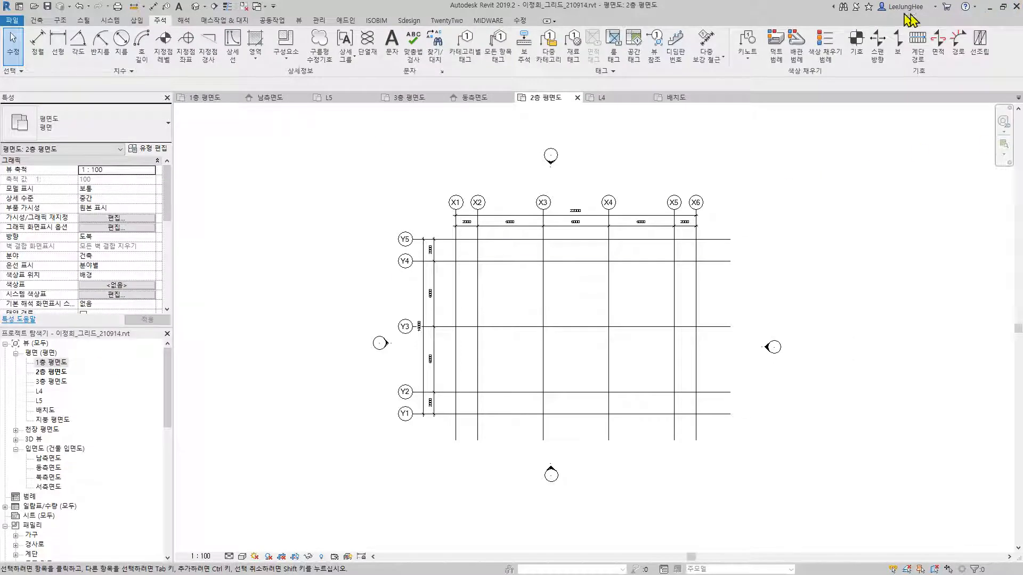
Step: Open the Revit 2019 online help in the browser, expand the 시작하기 topics, and return to the Revit project
left_click(974, 6)
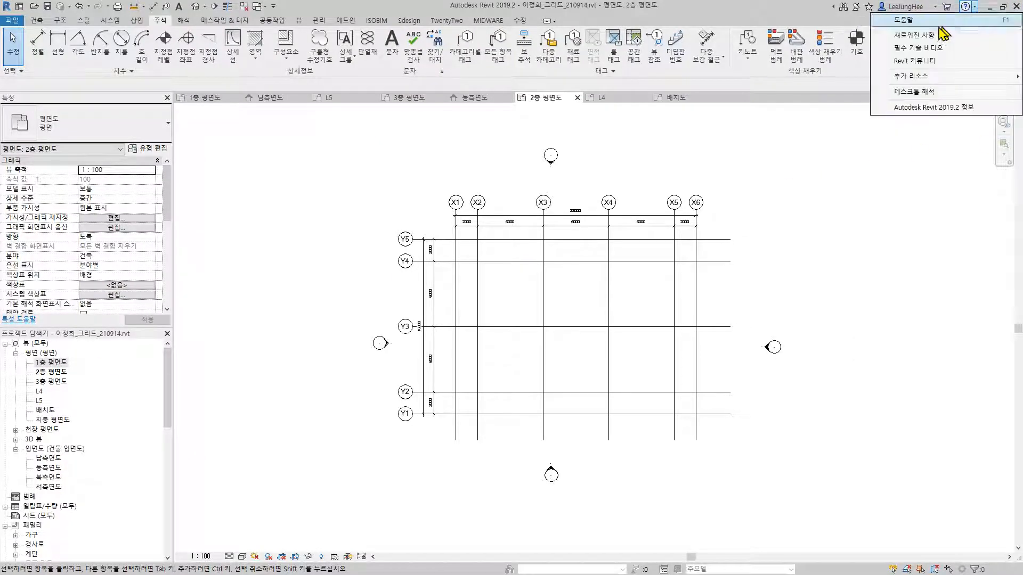
left_click(917, 20)
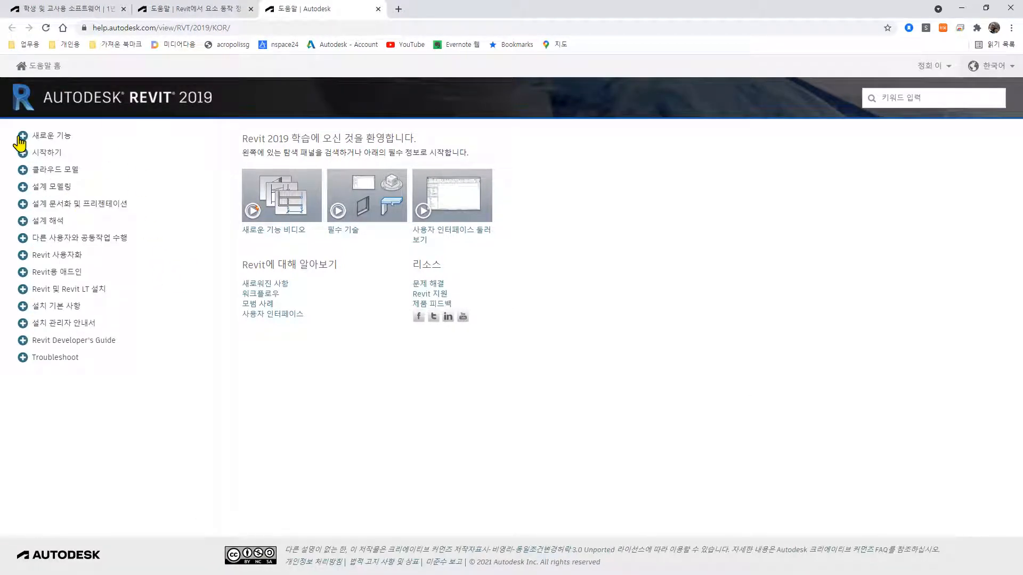
left_click(23, 154)
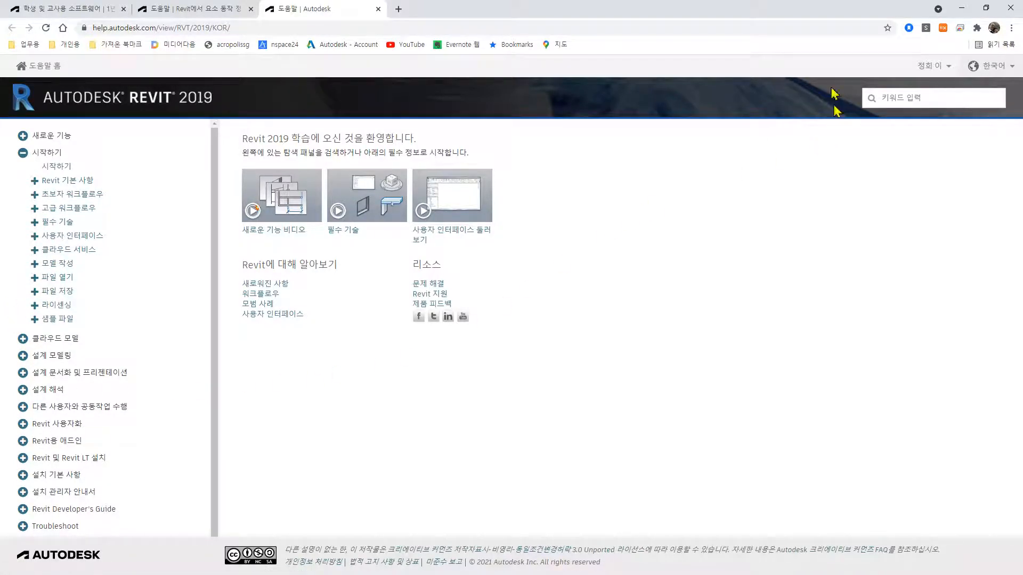
left_click(962, 7)
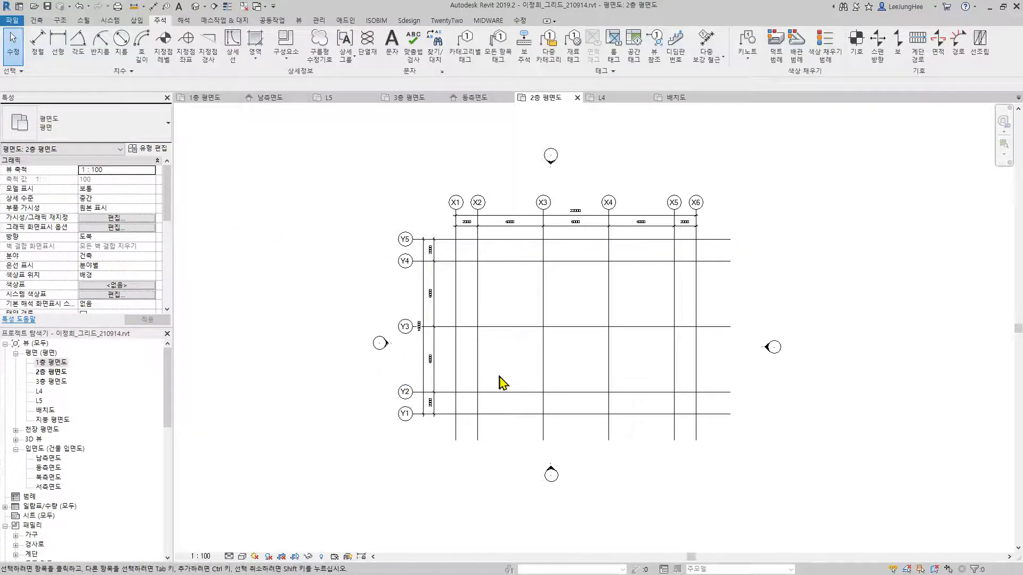
left_click_drag(723, 447, 442, 233)
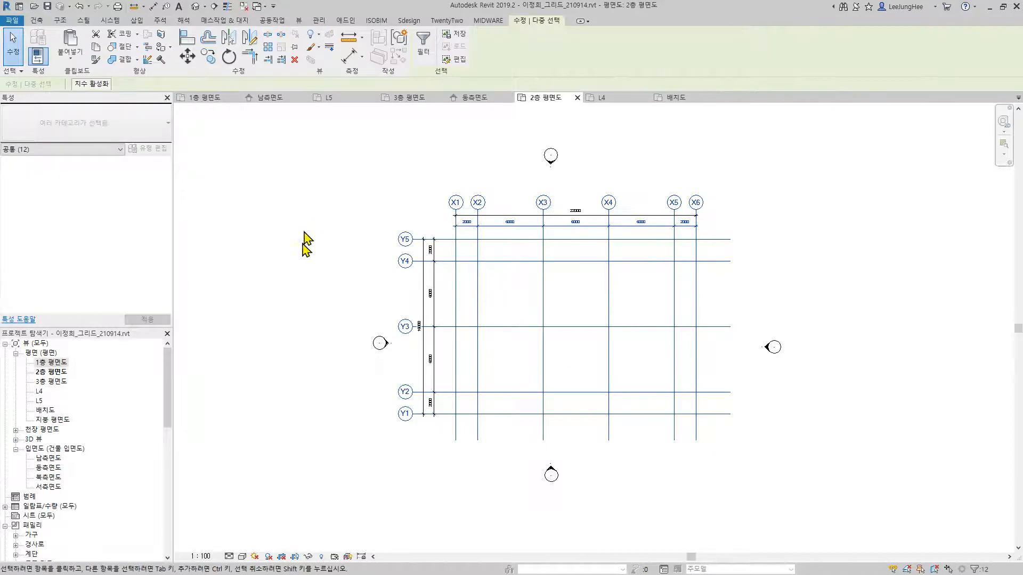
left_click(254, 226)
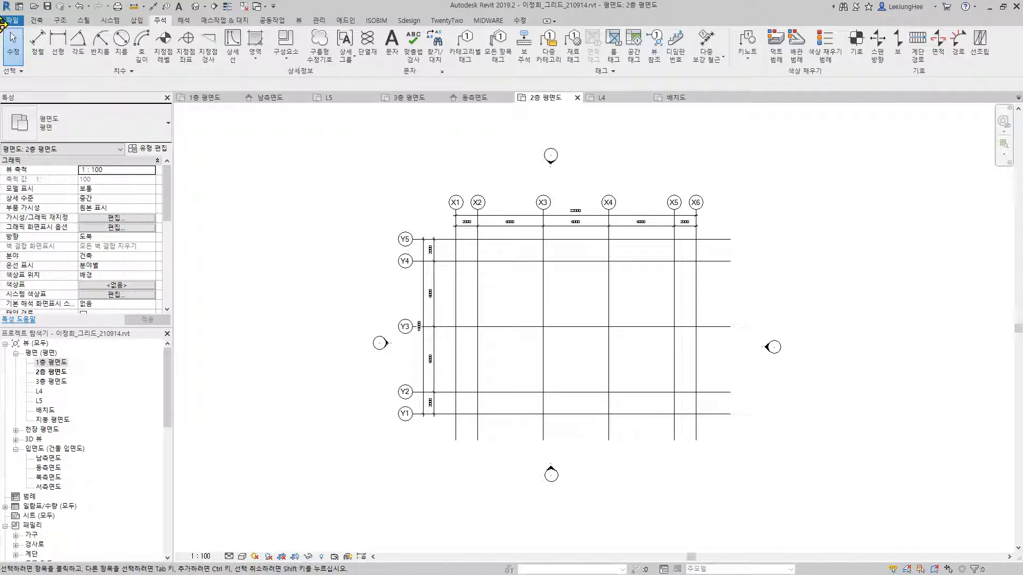
Step: Save the project under a new name in Documents as an .rvt project, replacing 그리드 with 레벨 in the file name
left_click(10, 22)
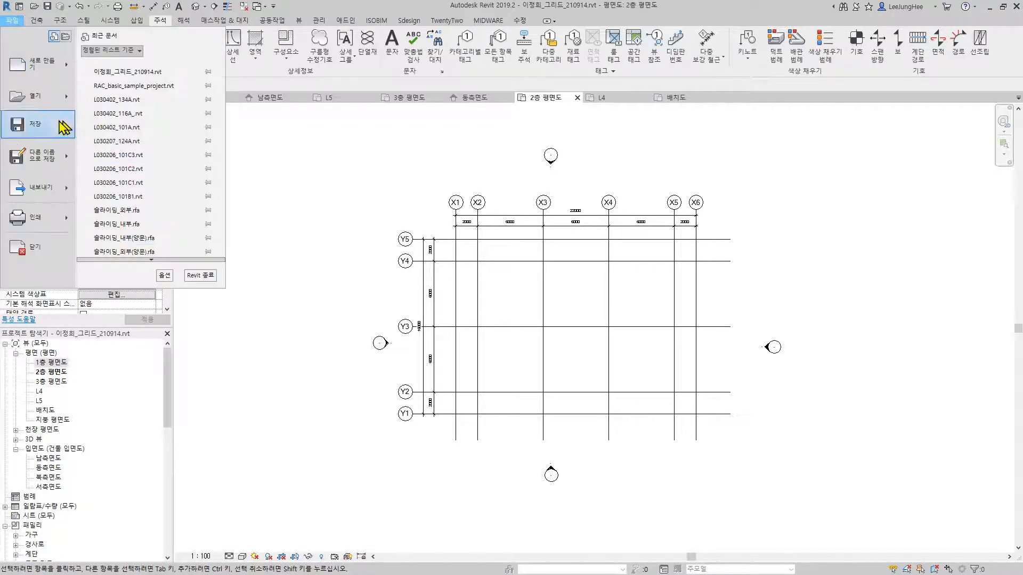
mouse_move(49, 167)
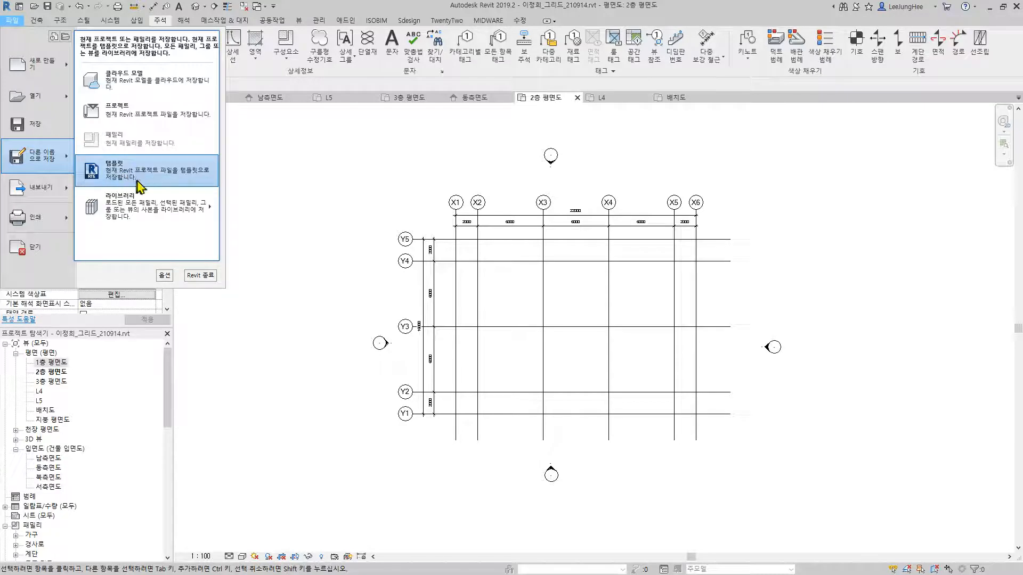
left_click(161, 121)
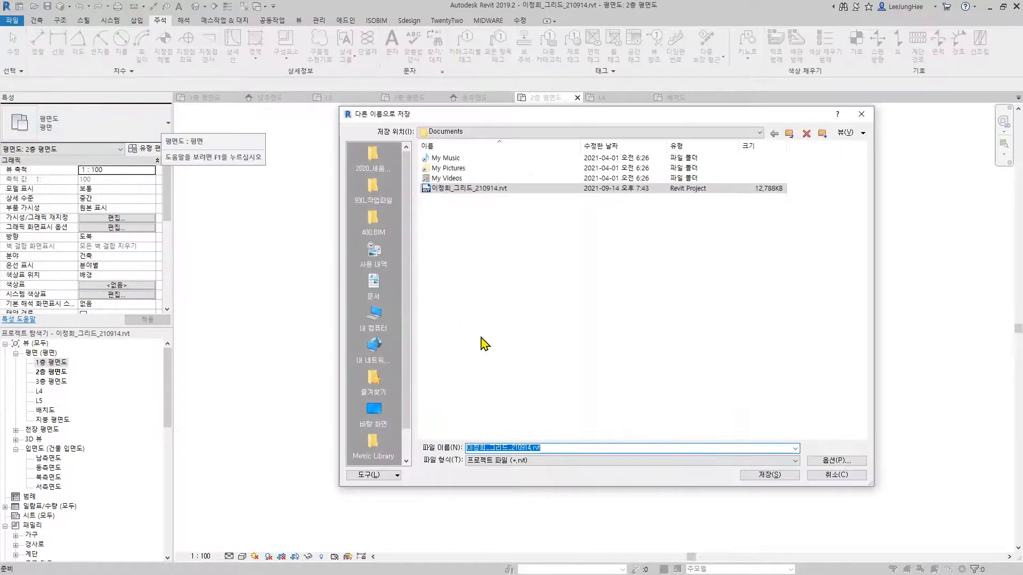
left_click(512, 448)
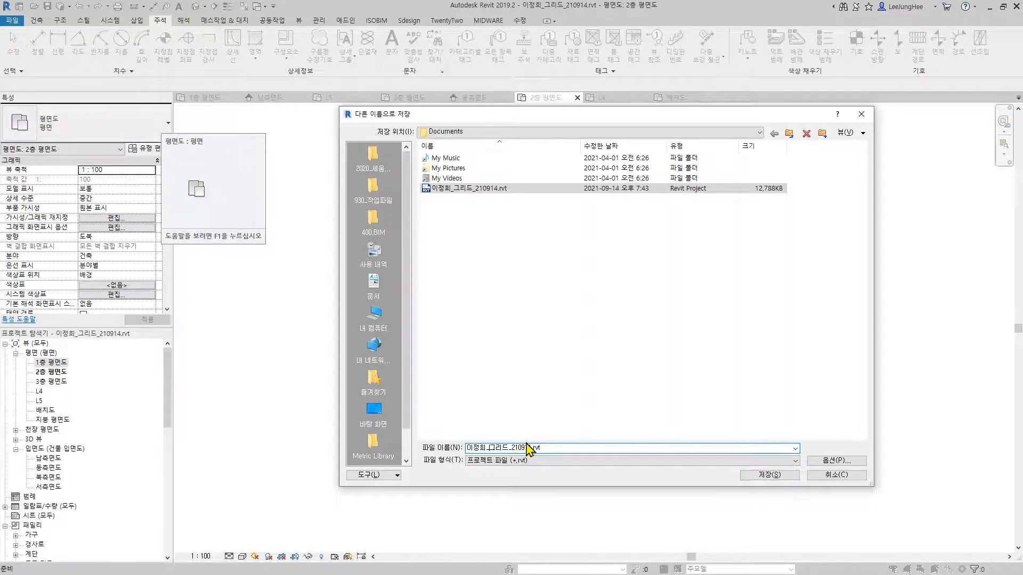
type("레")
type("베")
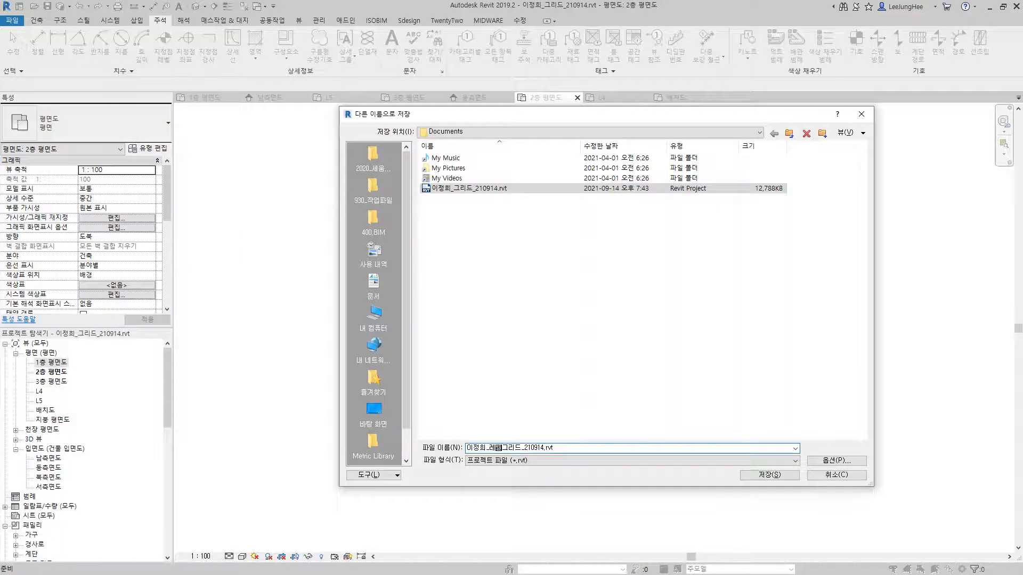
key("Delete")
key("Delete")
key("Delete")
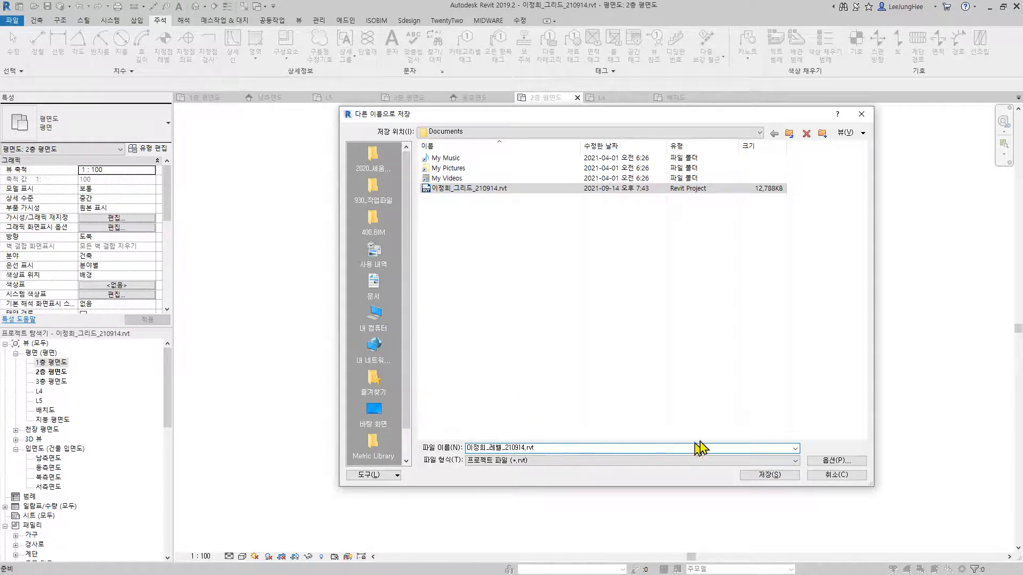
left_click(753, 478)
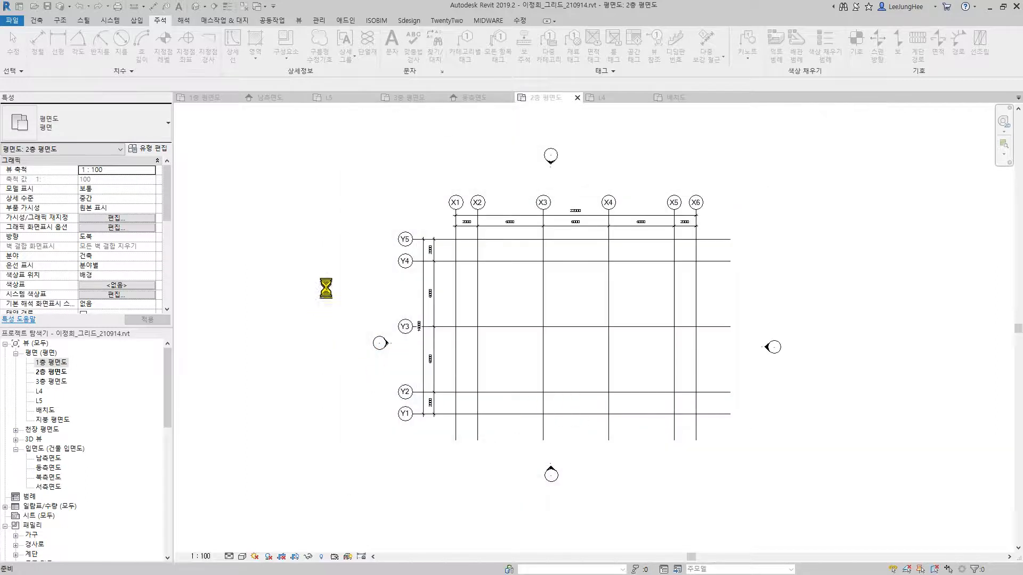